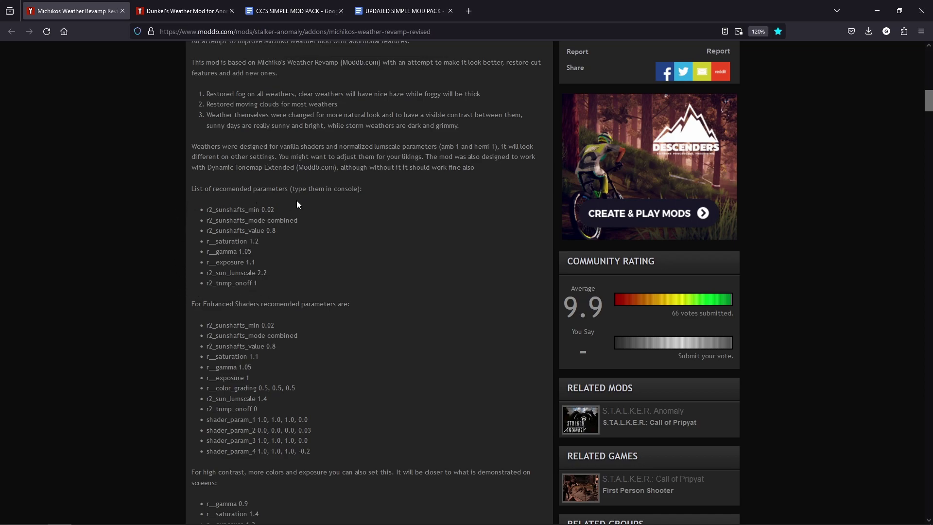
- Review the Dunkel's Weather Mod for Anomaly download page, then return to the Michikos Weather Revamp Revised page
left_click(154, 12)
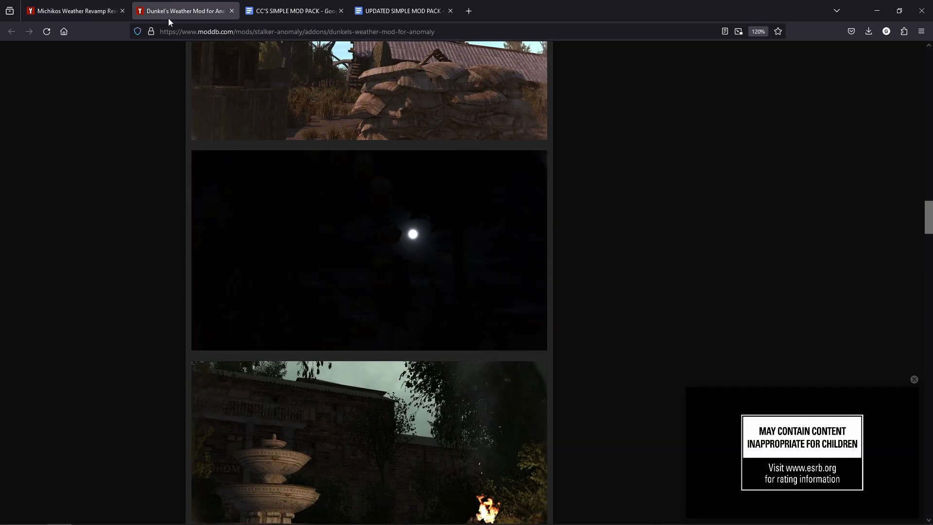
scroll(593, 272, "up", 5)
scroll(593, 270, "up", 10)
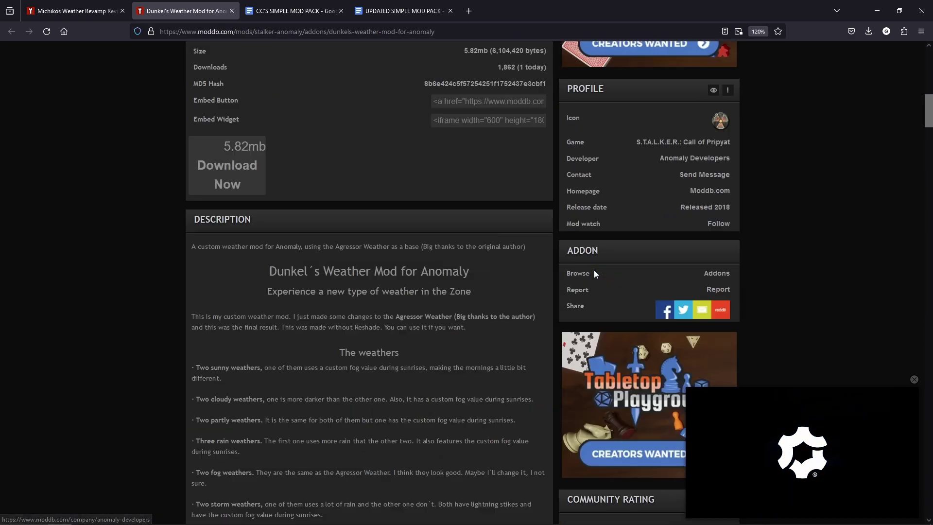
scroll(342, 233, "up", 3)
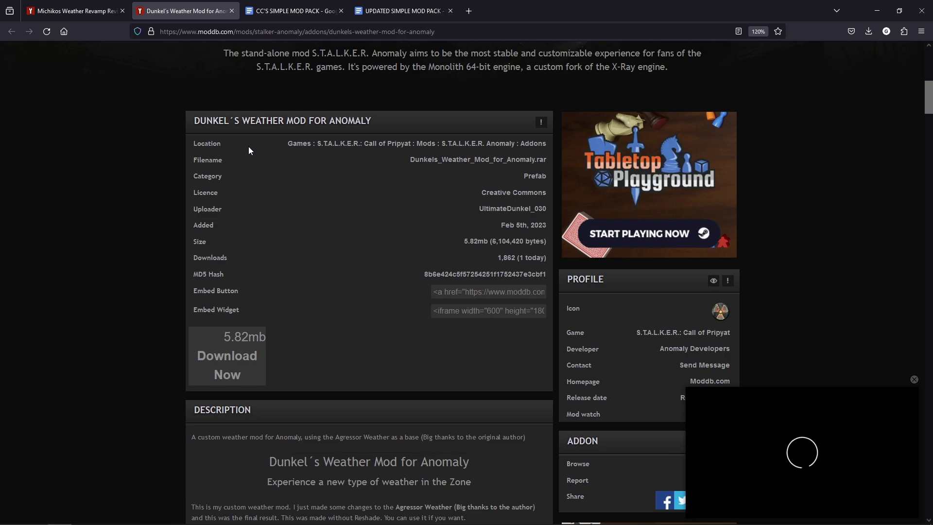
left_click(76, 11)
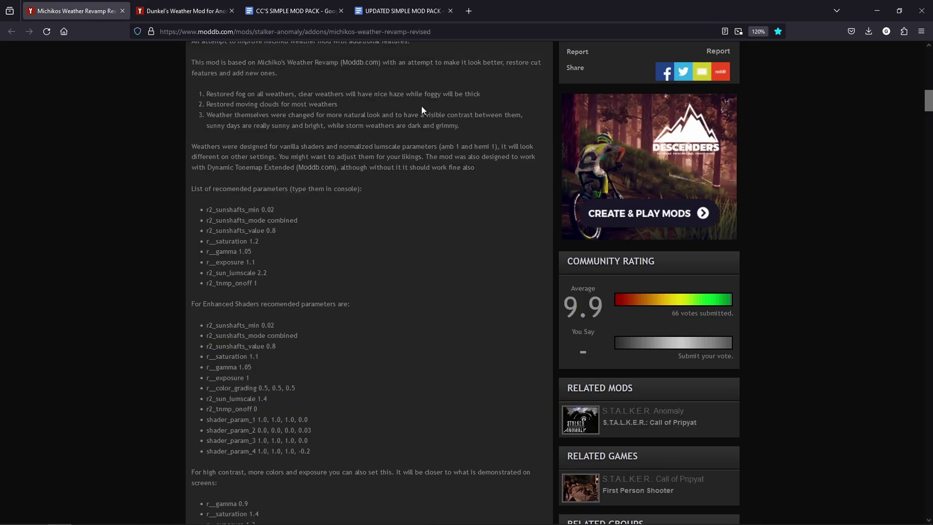
- Switch to File Explorer and open the appdata folder inside SIMPLE MOD PACK MODIFIED on drive C
left_click(878, 12)
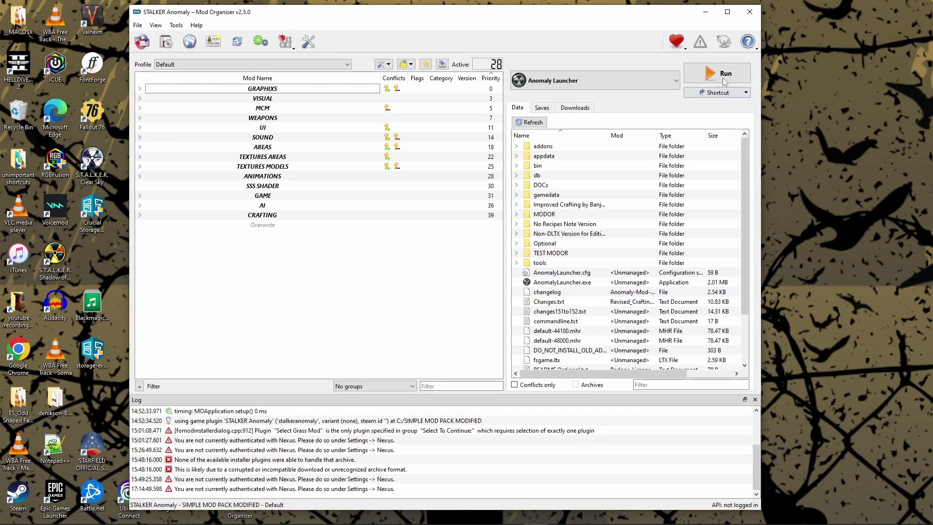
left_click(705, 12)
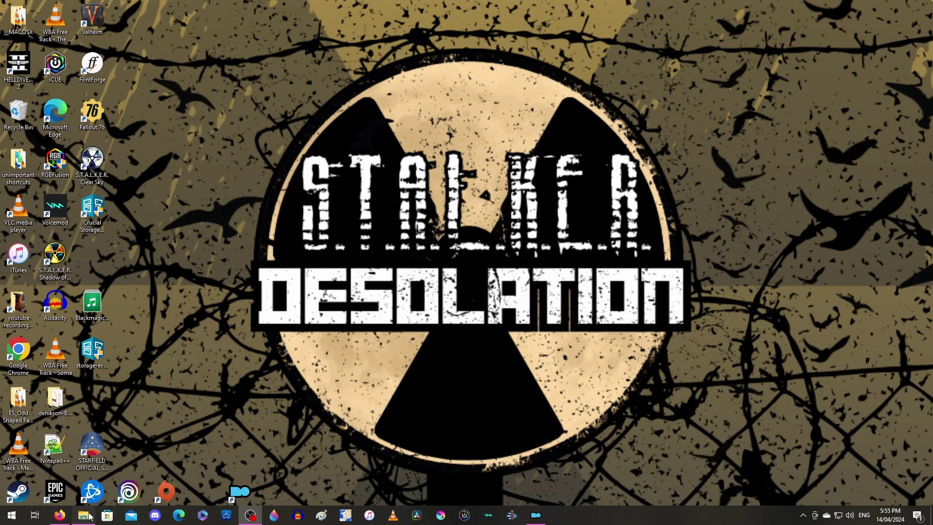
left_click(83, 520)
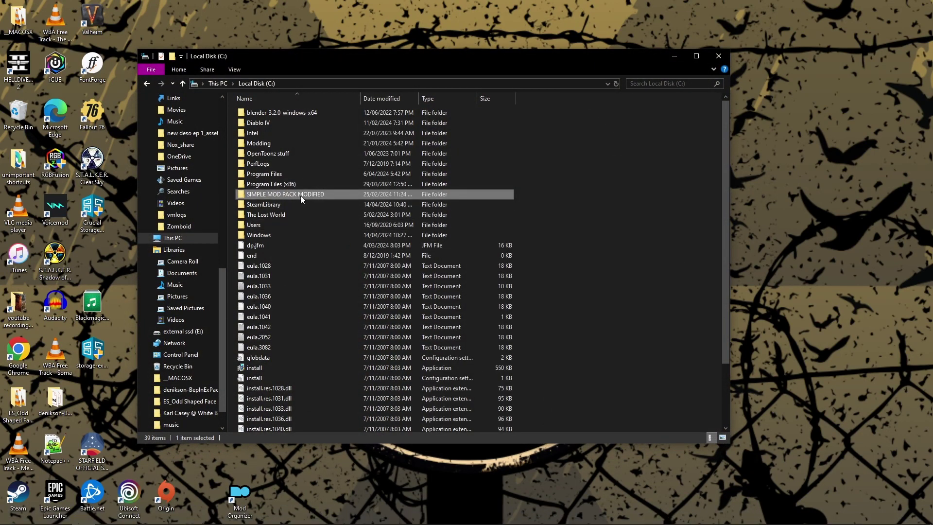
mouse_move(300, 196)
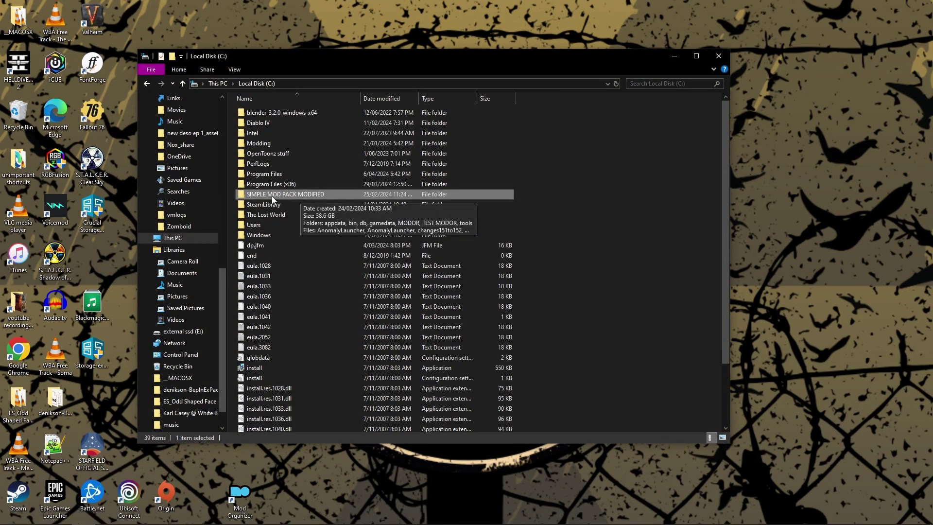
double_click(317, 194)
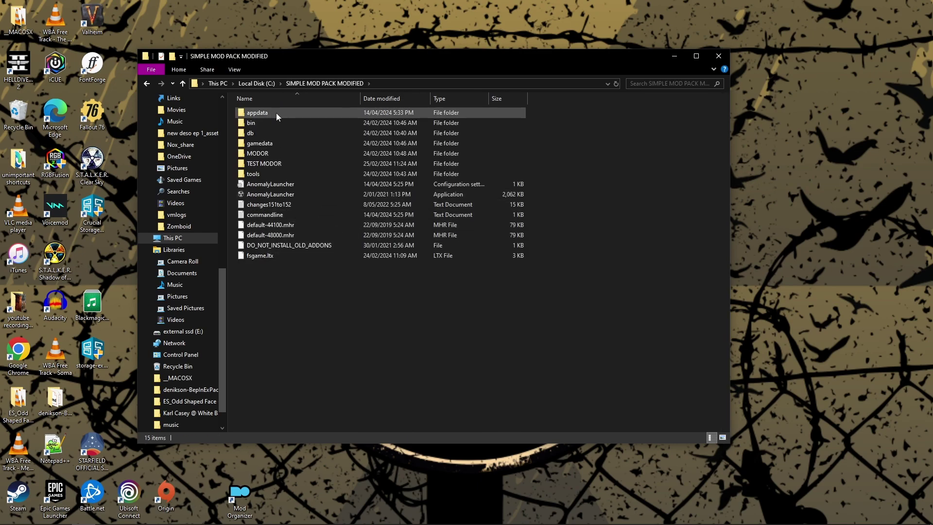
double_click(276, 113)
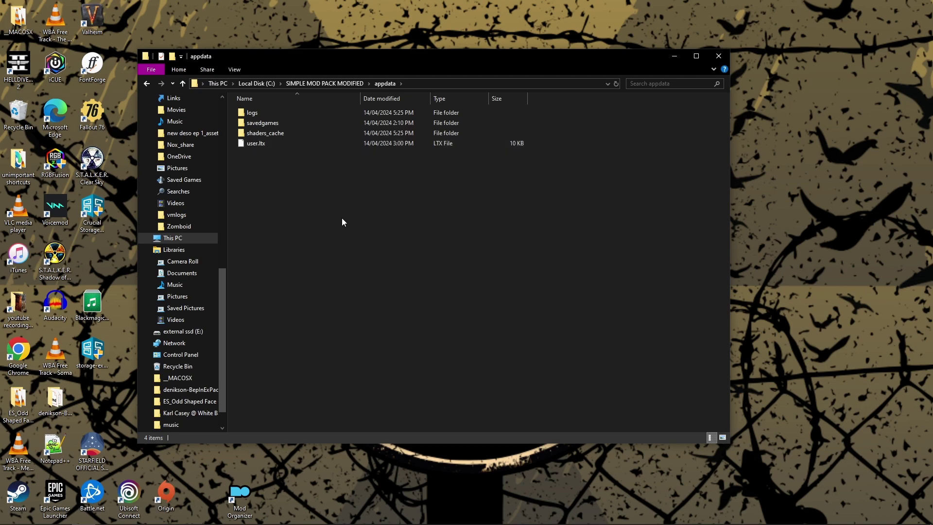
left_click(262, 145)
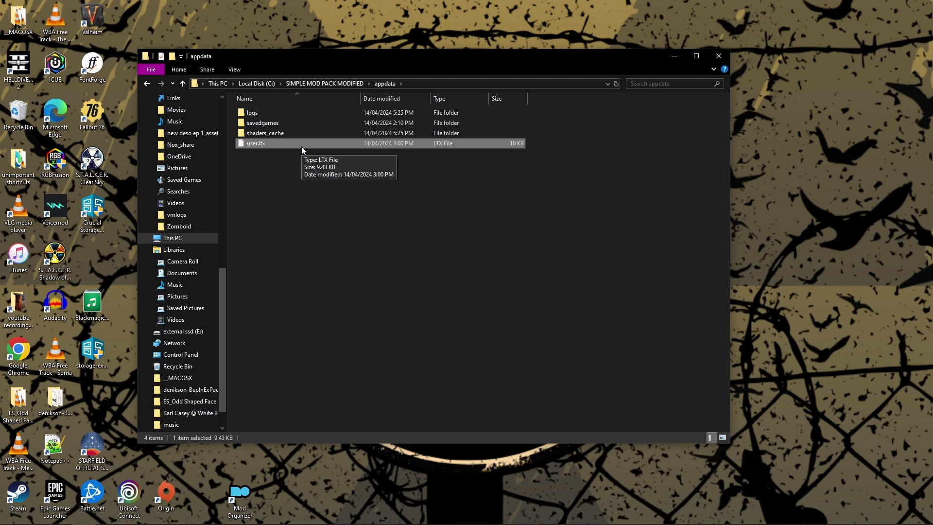
- Create a new folder named mish inside the appdata folder
right_click(349, 235)
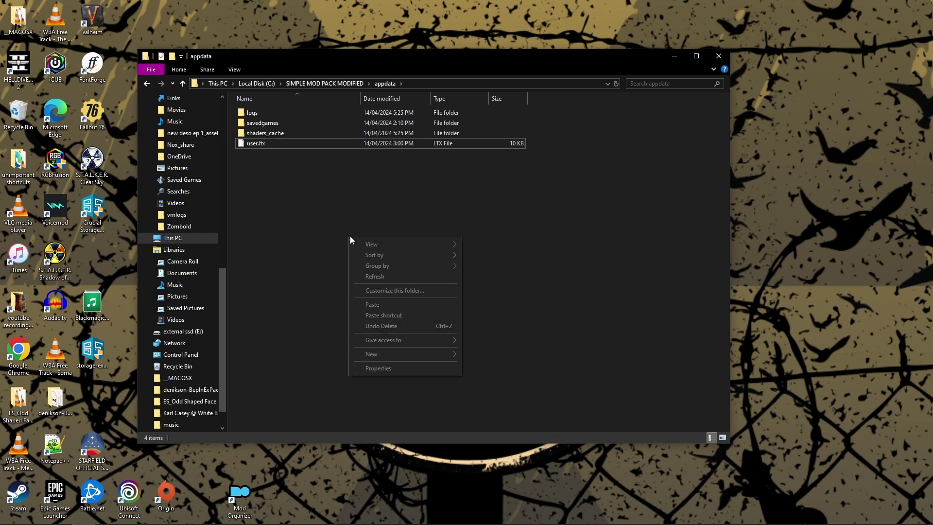
mouse_move(398, 353)
left_click(501, 354)
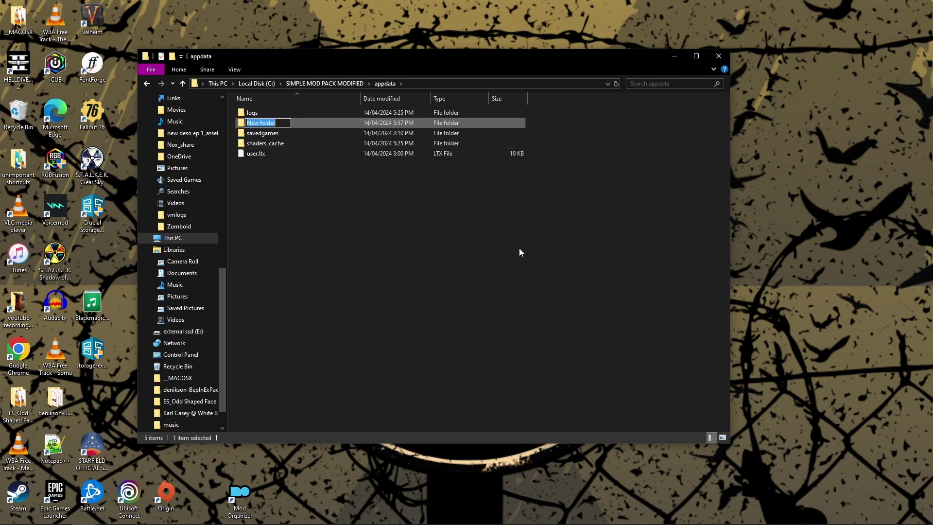
type("mish")
left_click(357, 232)
- Rename the user.ltx file in appdata to user.bak, accepting the file extension change
left_click(286, 154)
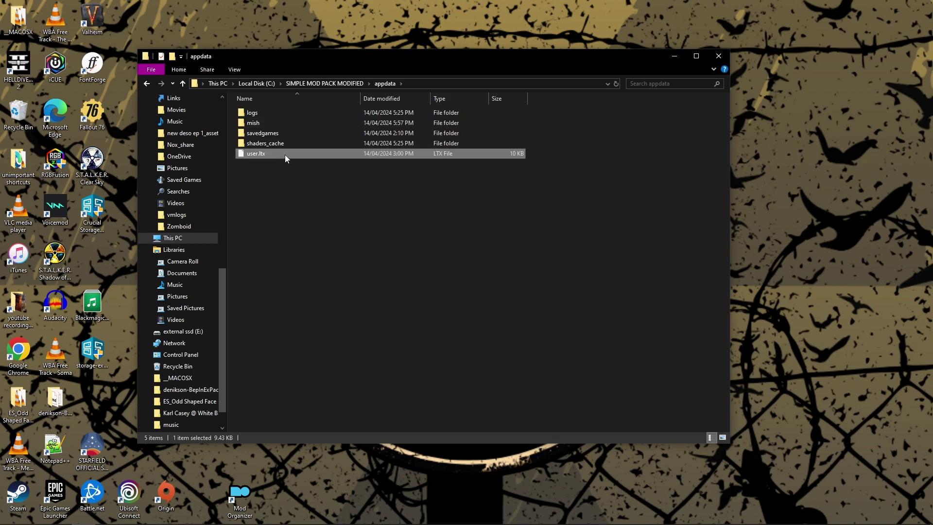
right_click(289, 156)
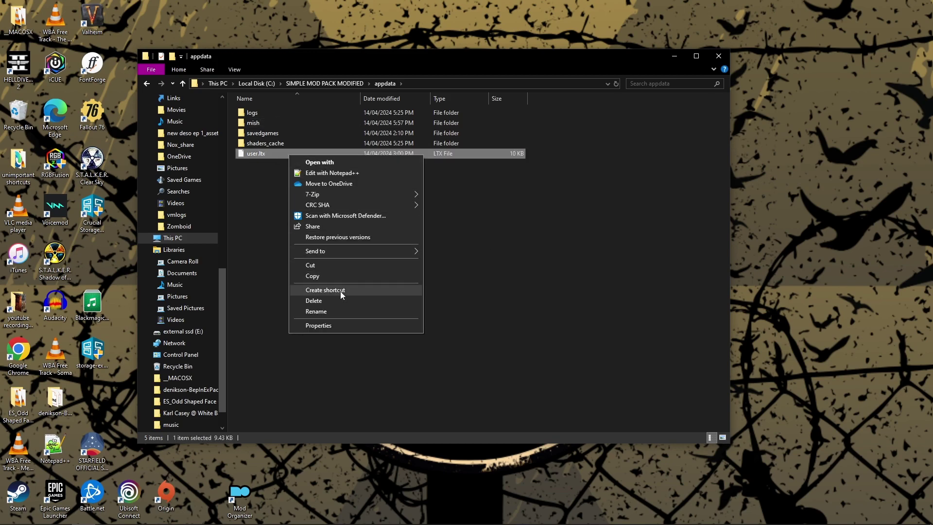
left_click(334, 310)
key("Right")
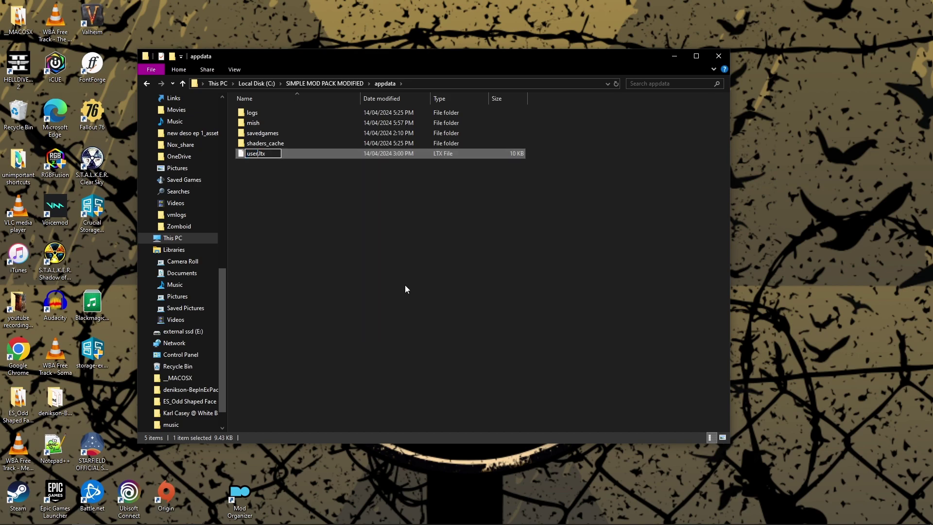
key("BackSpace")
key("BackSpace")
key("BackSpace")
type("bak")
key("Return")
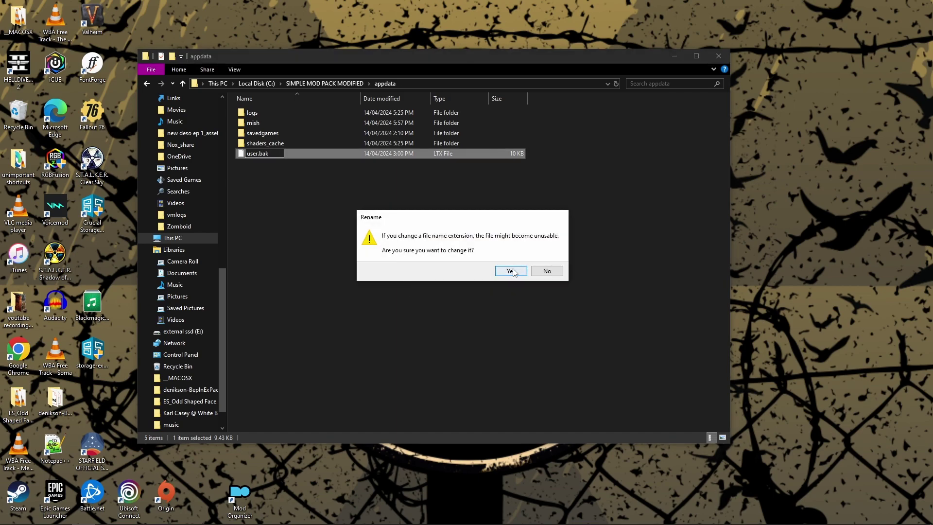
left_click(509, 270)
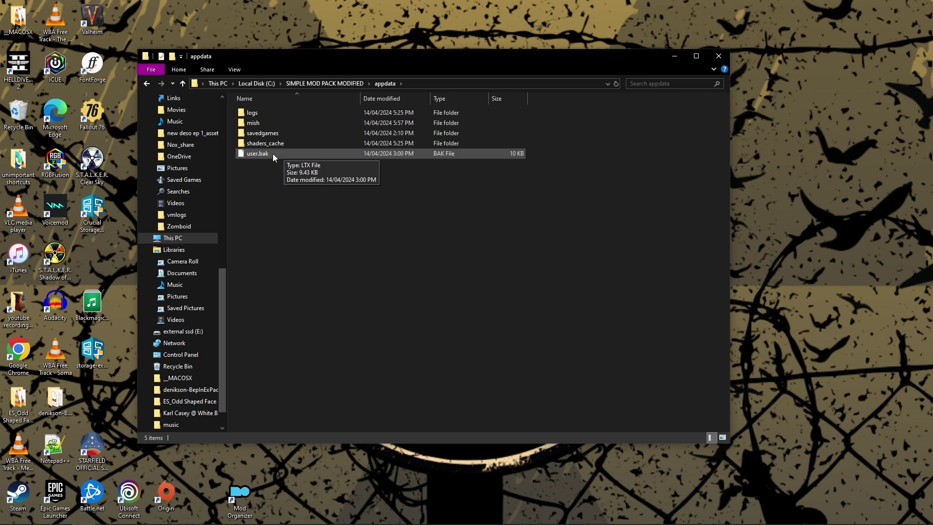
- Move user.bak into the mish folder and put a copy of it back in appdata
left_click_drag(279, 153, 273, 121)
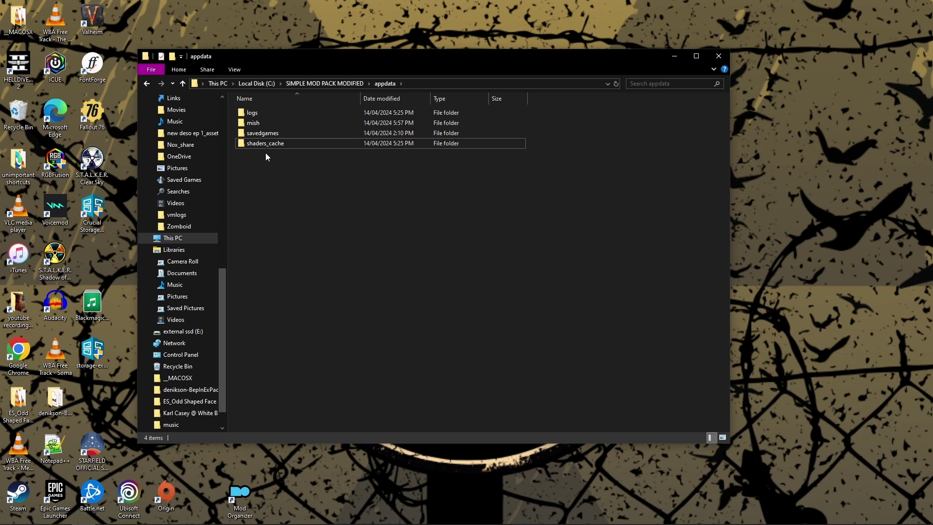
double_click(262, 123)
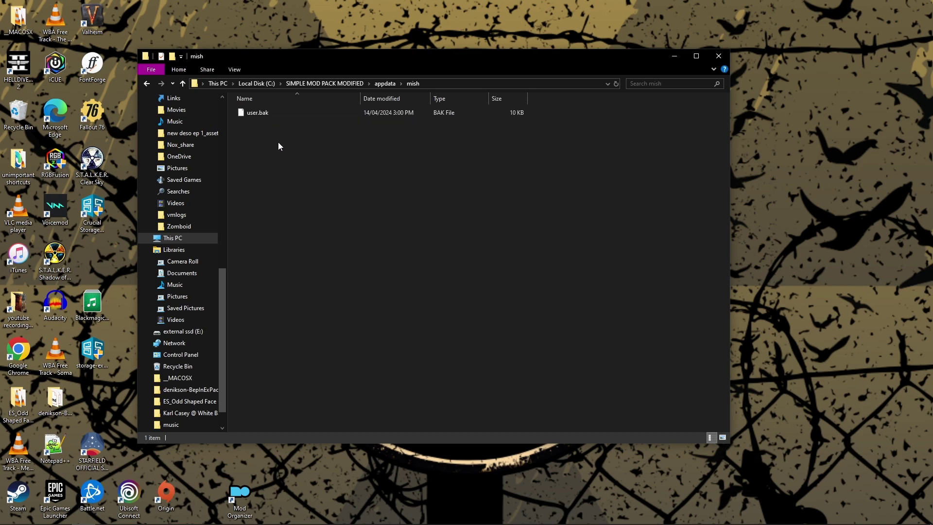
right_click(260, 112)
left_click(302, 233)
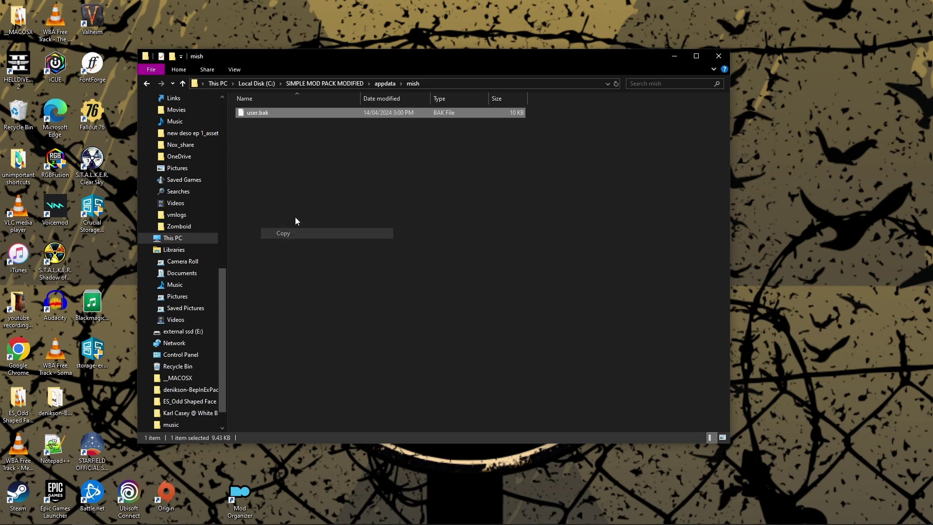
key("alt+Up")
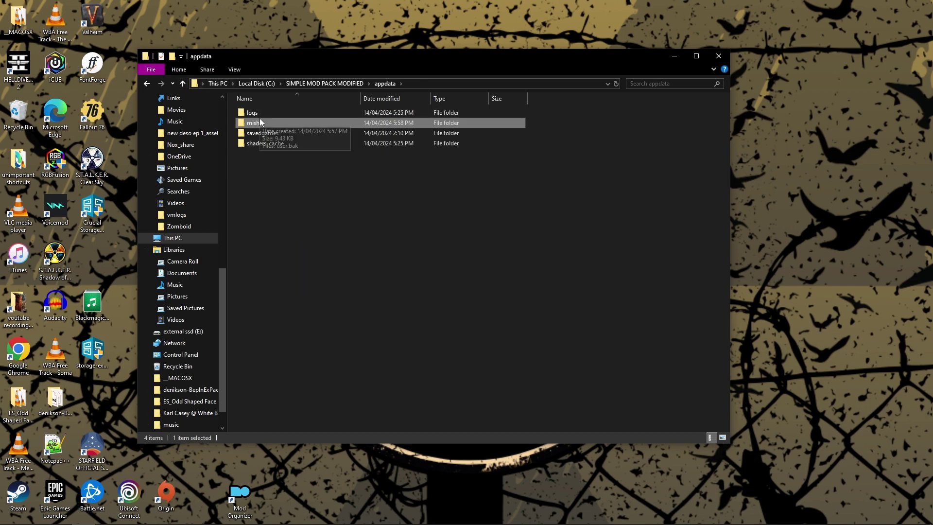
right_click(282, 207)
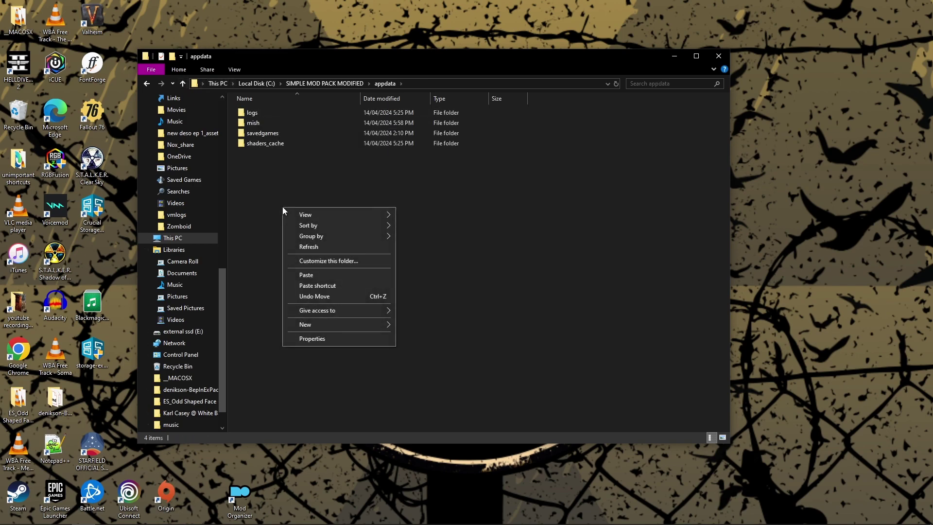
left_click(323, 274)
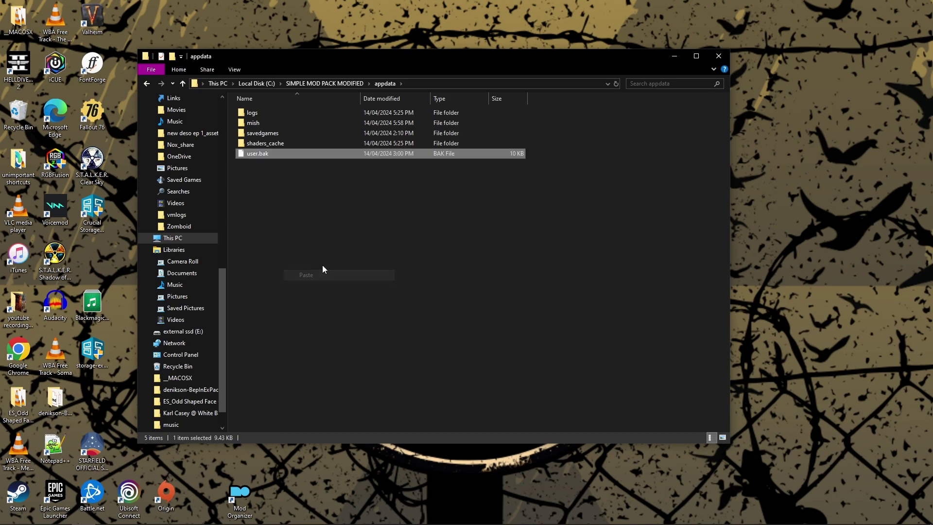
- Rename the user.bak copy in appdata to user.ltx, accepting the file extension change
left_click(276, 154)
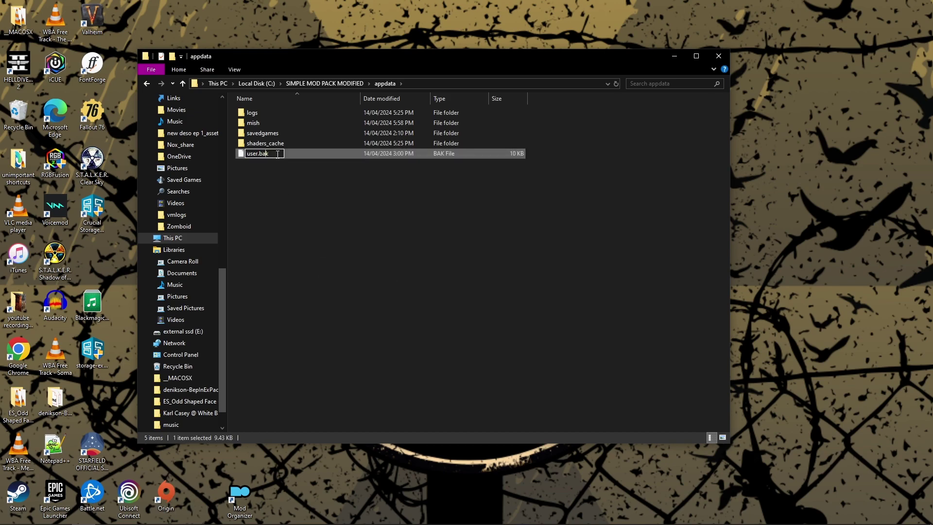
key("BackSpace")
key("BackSpace")
key("BackSpace")
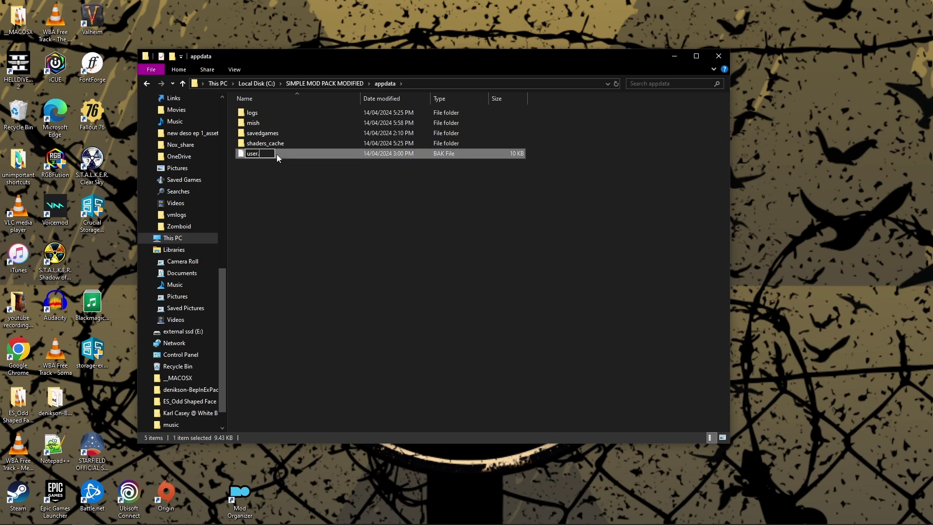
type("ltx")
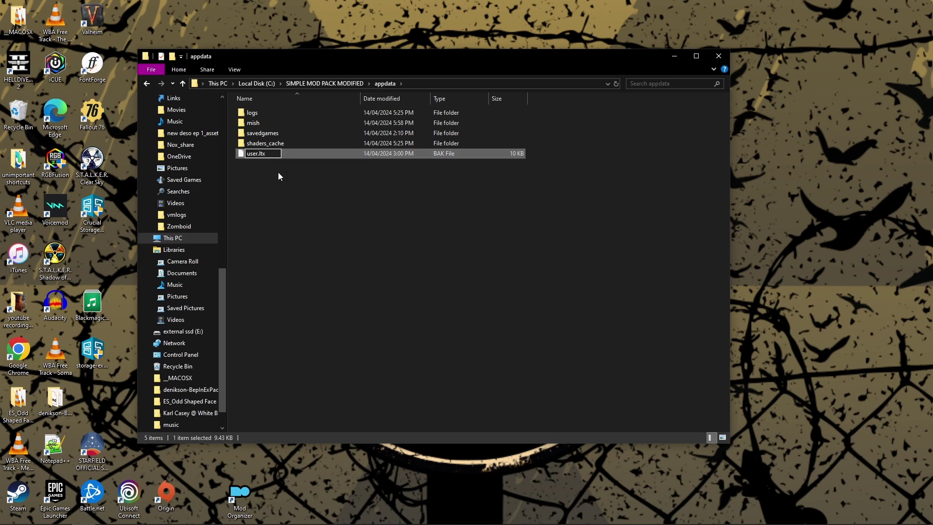
key("Return")
left_click(508, 270)
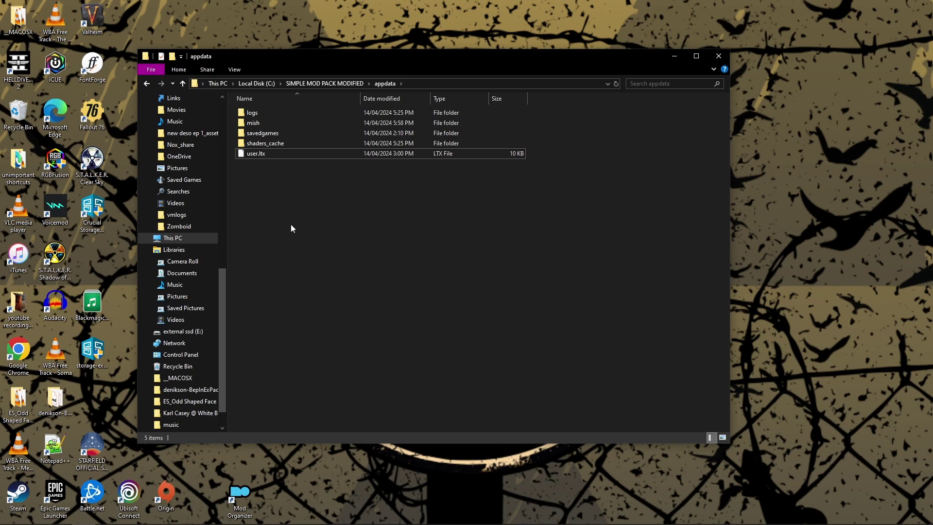
left_click(298, 156)
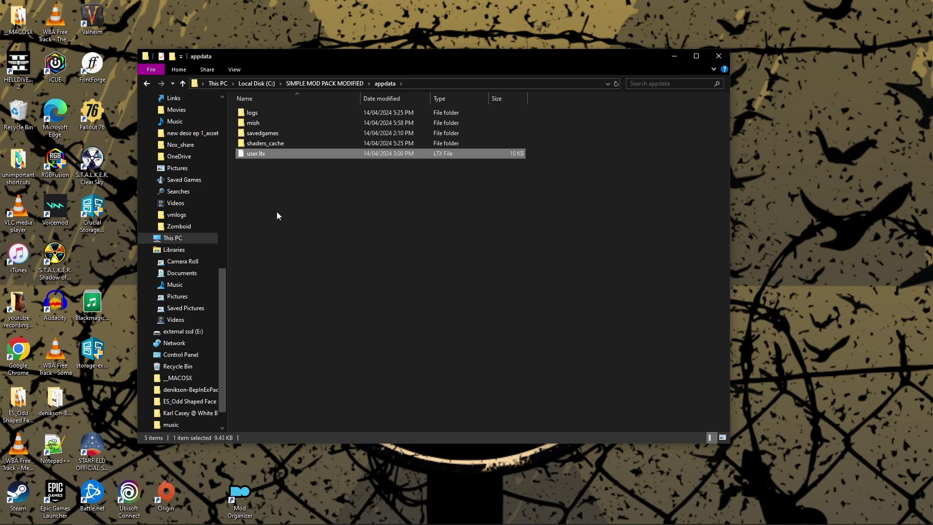
left_click(311, 194)
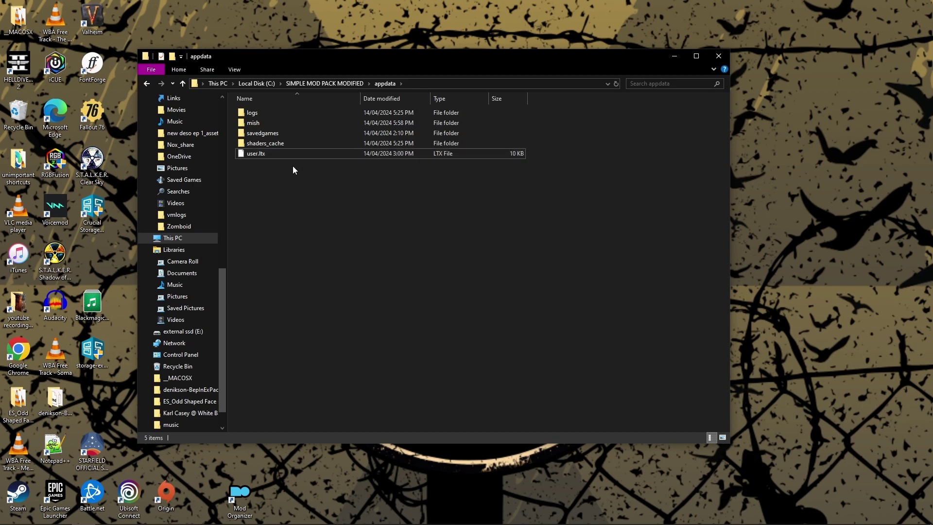
left_click(261, 123)
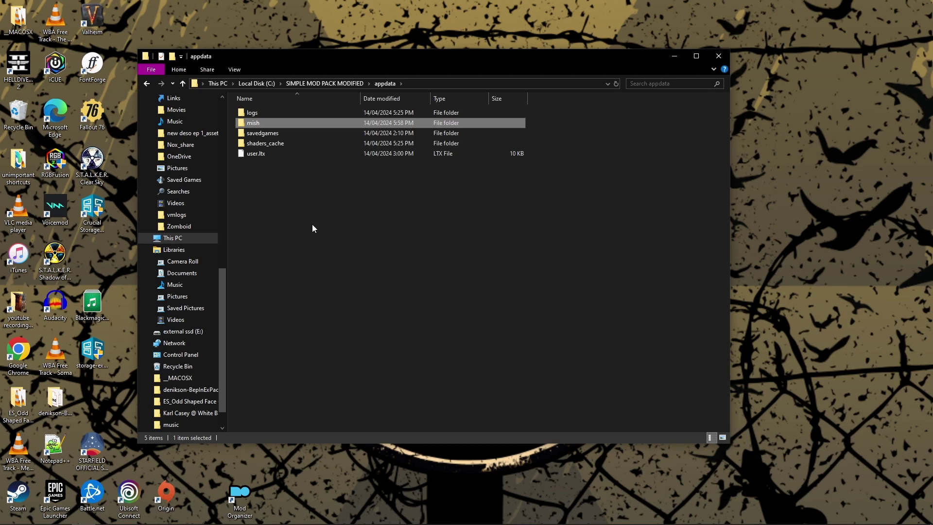
left_click(302, 207)
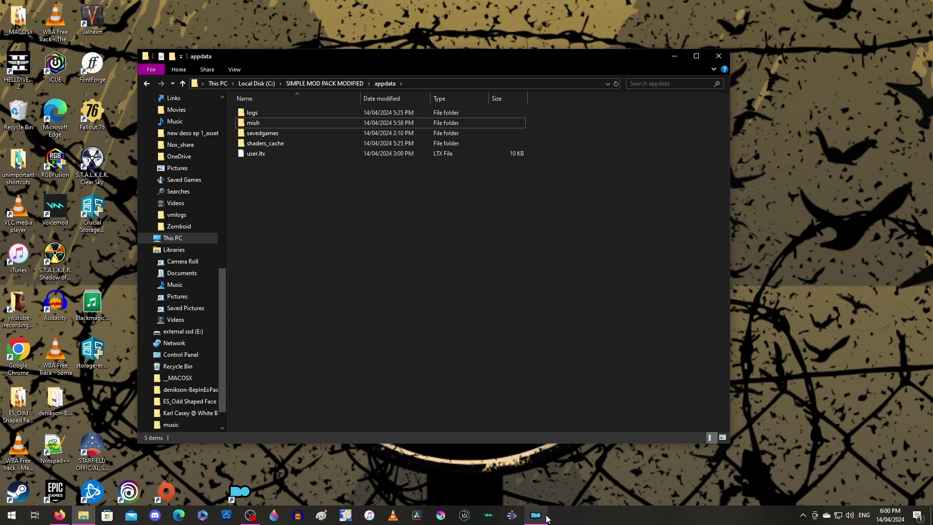
- Switch to Mod Organizer and disable Michikos_Weather_Revamp_Revised.3 and Dynamic_Tonemap_Extended.8 in the GRAPHIXS group
left_click(536, 515)
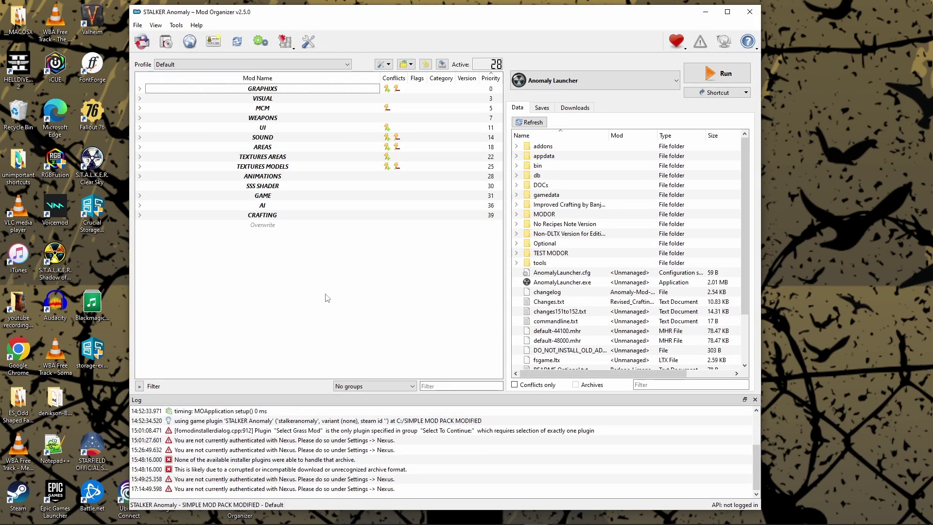
key("Right")
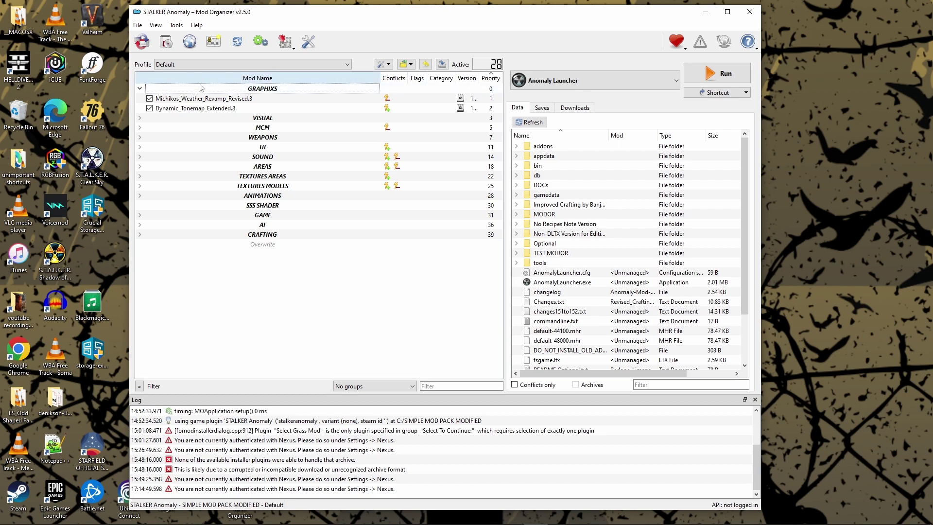
left_click(149, 99)
left_click(150, 108)
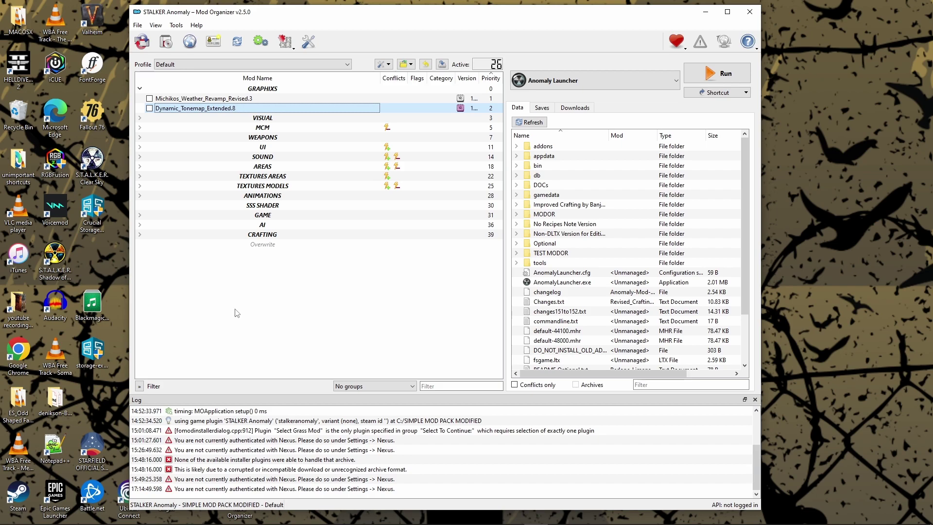
- Enable Michikos_Weather_Revamp_Revised.3 and Dynamic_Tonemap_Extended.8 in the GRAPHIXS group and minimize Mod Organizer
left_click(149, 98)
left_click(149, 108)
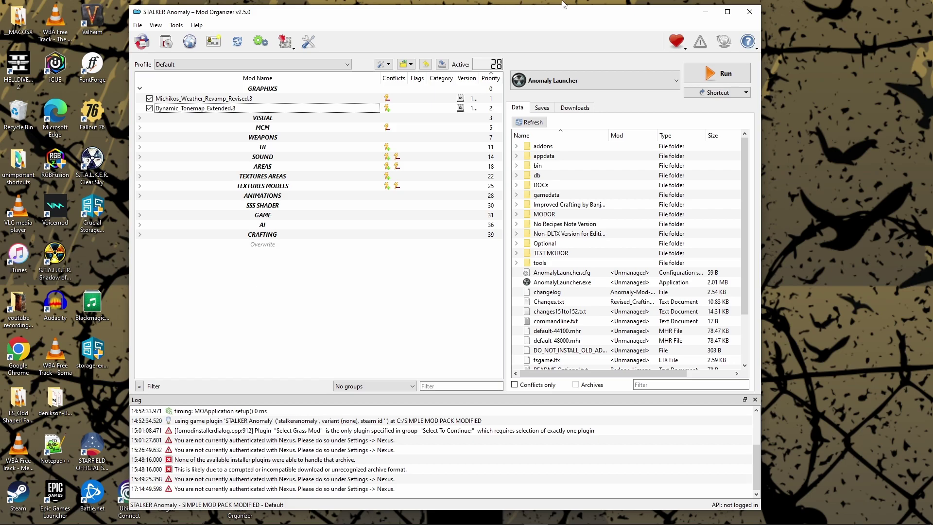
left_click(704, 14)
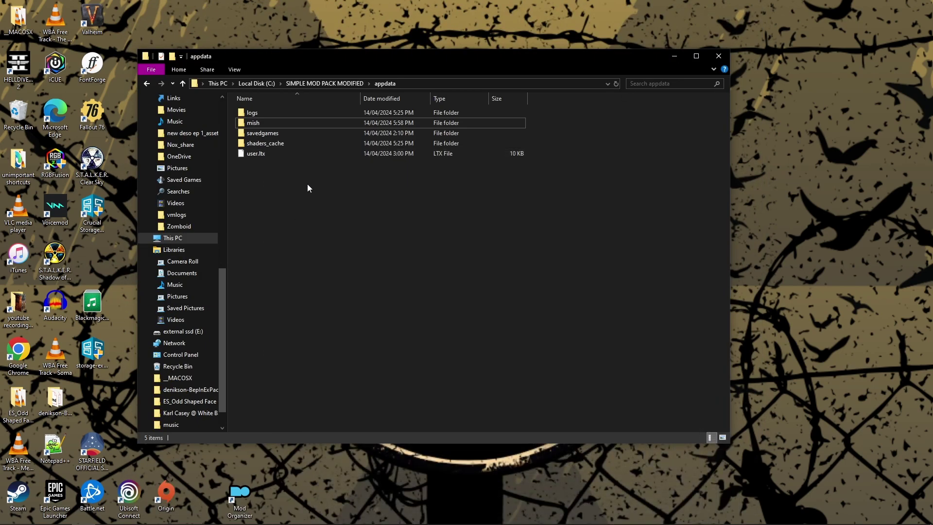
- Create a new folder named old world in the appdata folder
right_click(269, 194)
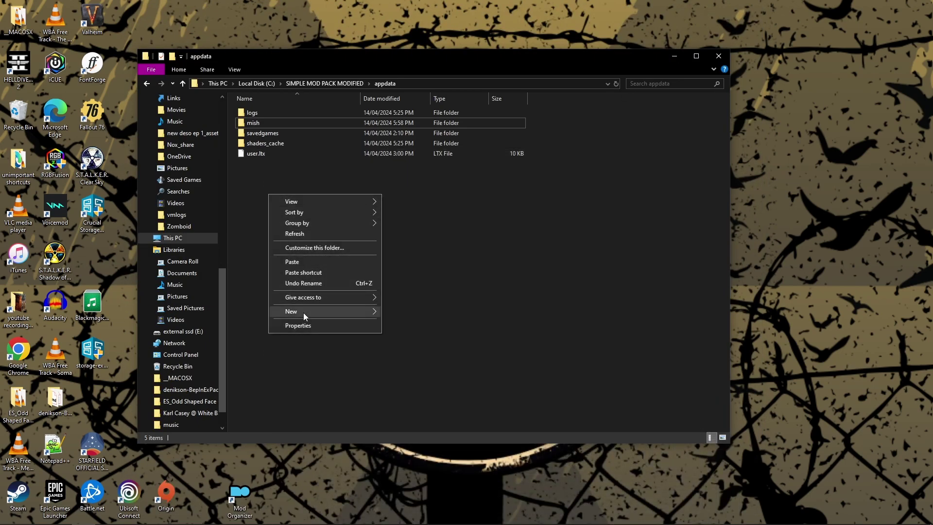
mouse_move(303, 313)
left_click(405, 312)
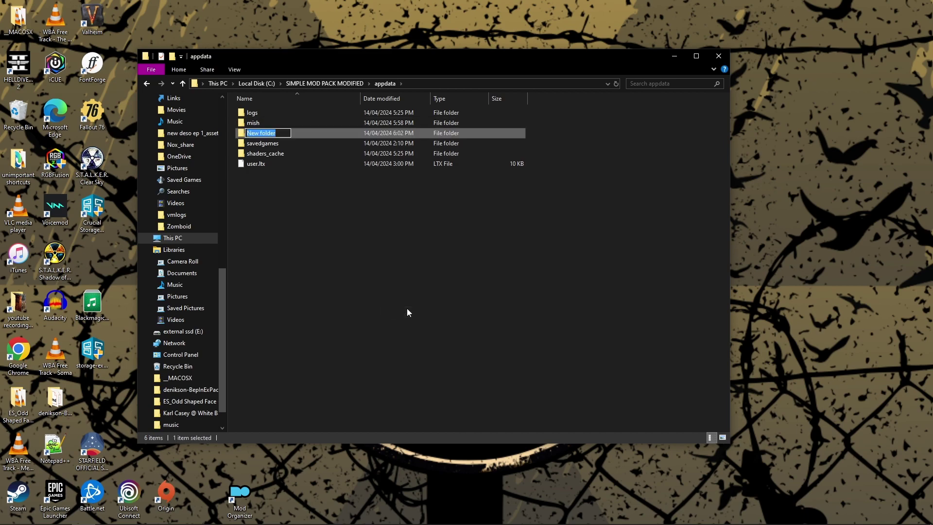
type("old world")
key("Return")
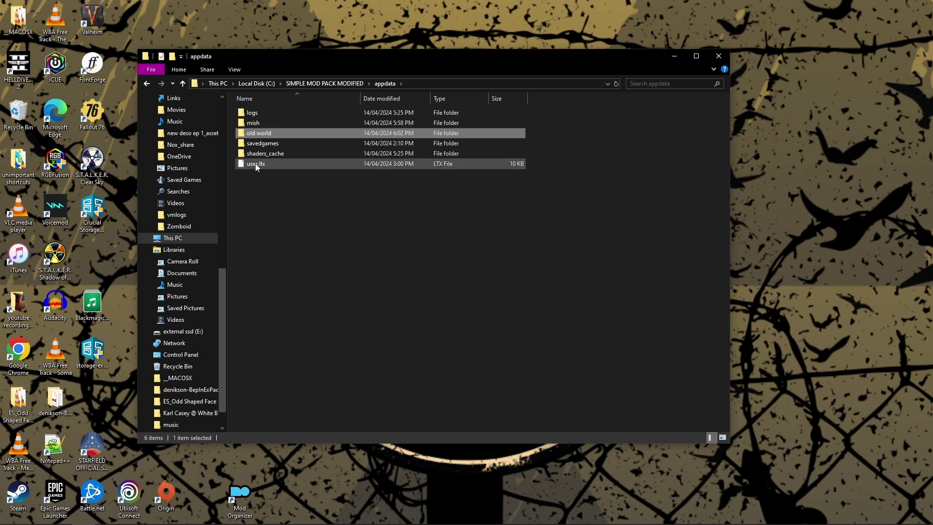
left_click(283, 191)
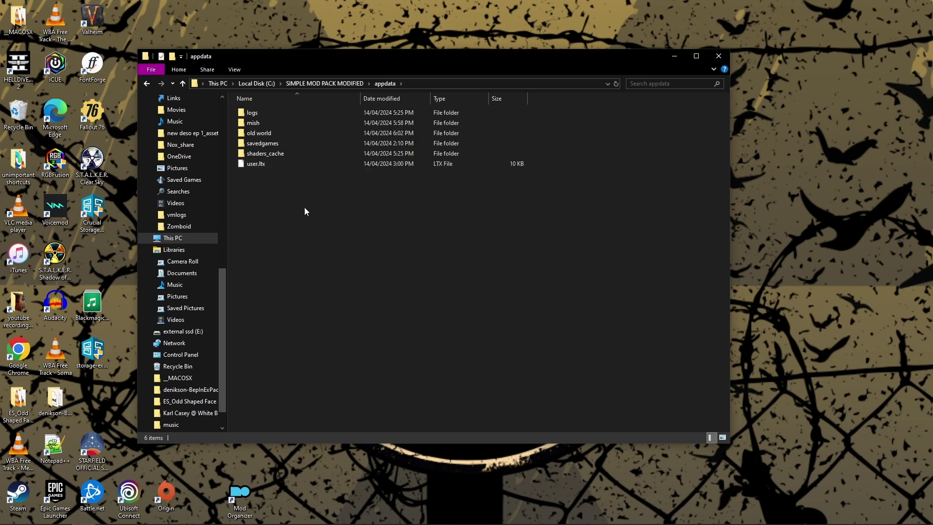
- Move the old world folder into mish, look inside it, and return to mish
mouse_move(263, 137)
left_mouse_down()
mouse_move(278, 142)
mouse_move(268, 124)
left_mouse_up()
double_click(269, 123)
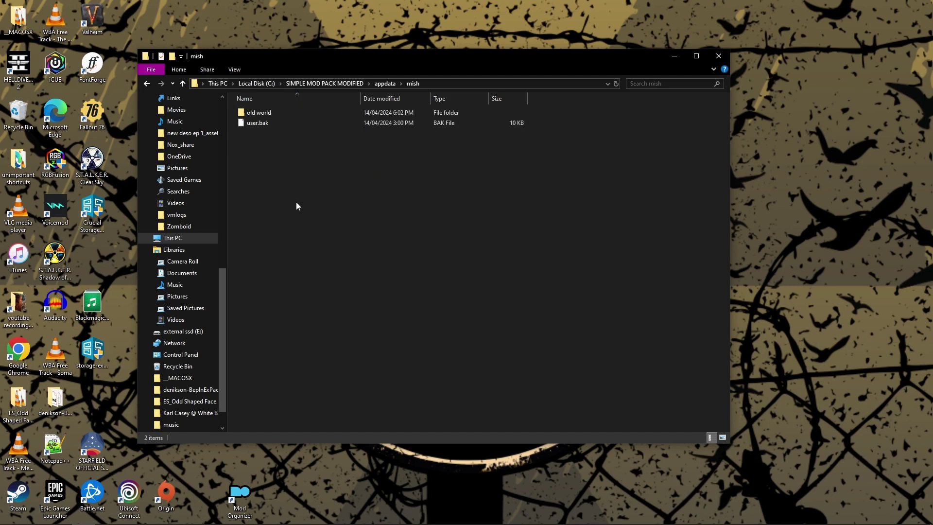
double_click(270, 112)
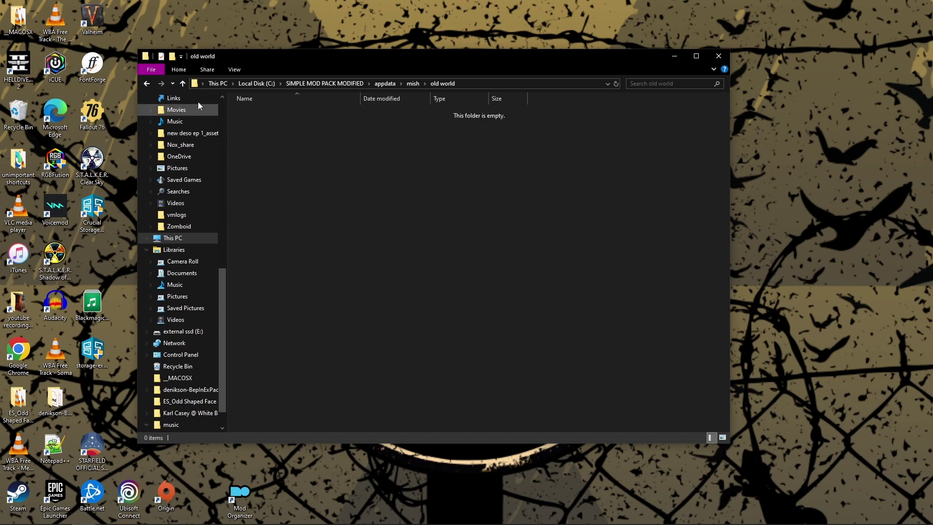
left_click(183, 83)
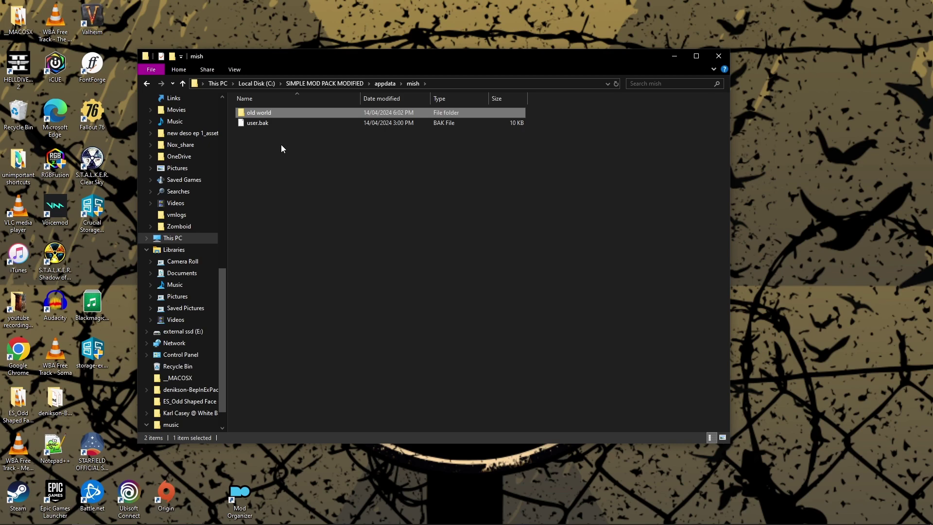
- Delete the old world folder from the mish folder
left_click(273, 112)
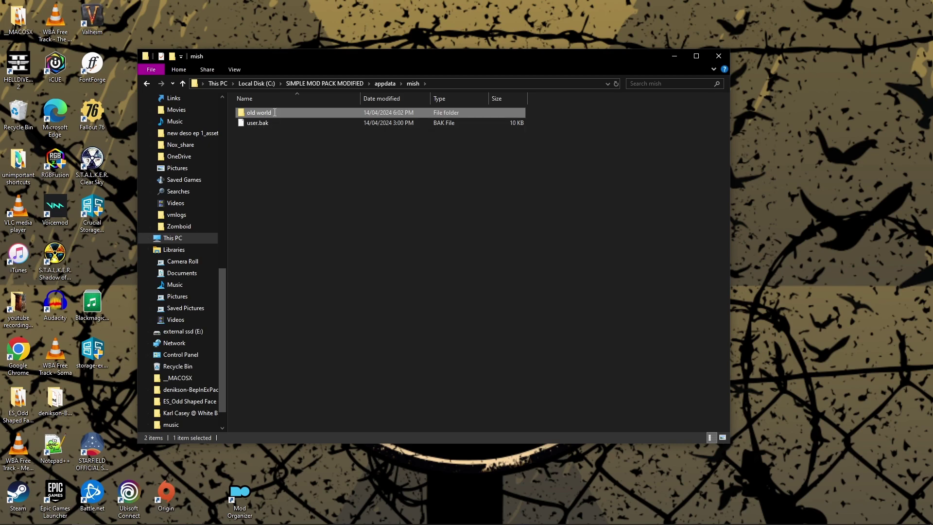
left_click(307, 112)
key("Delete")
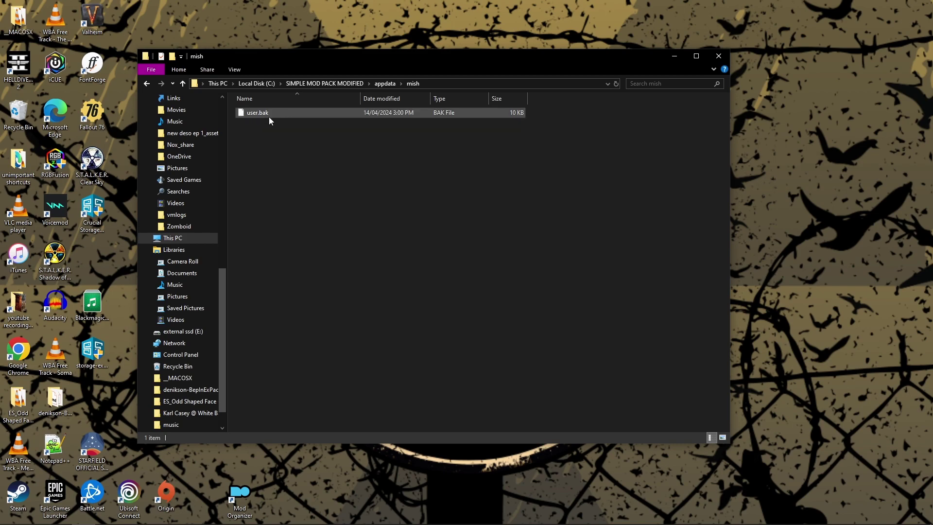
- Return to the appdata folder and delete user.ltx from it
left_click(183, 83)
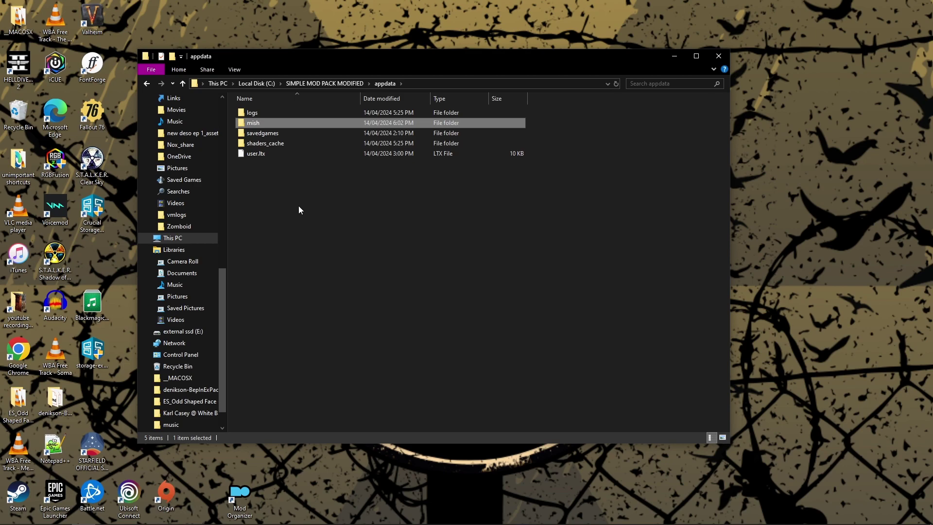
left_click(275, 153)
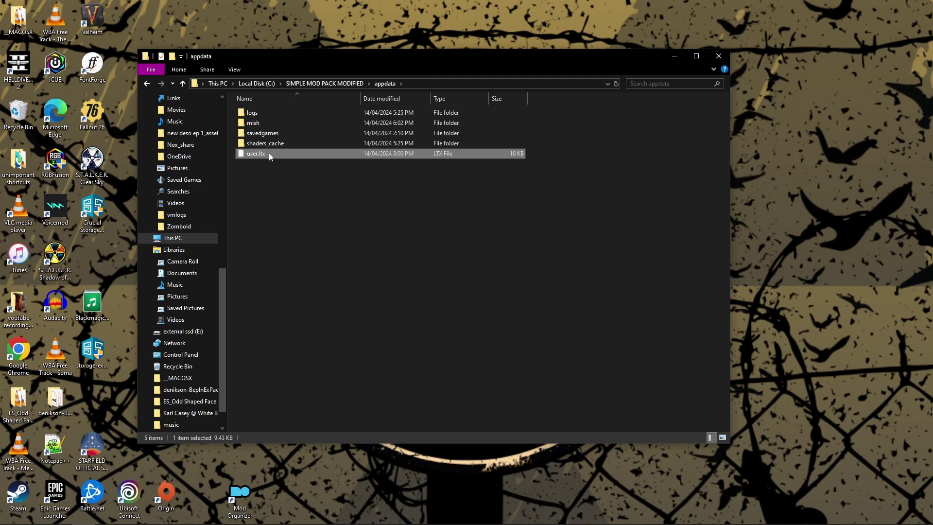
key("Delete")
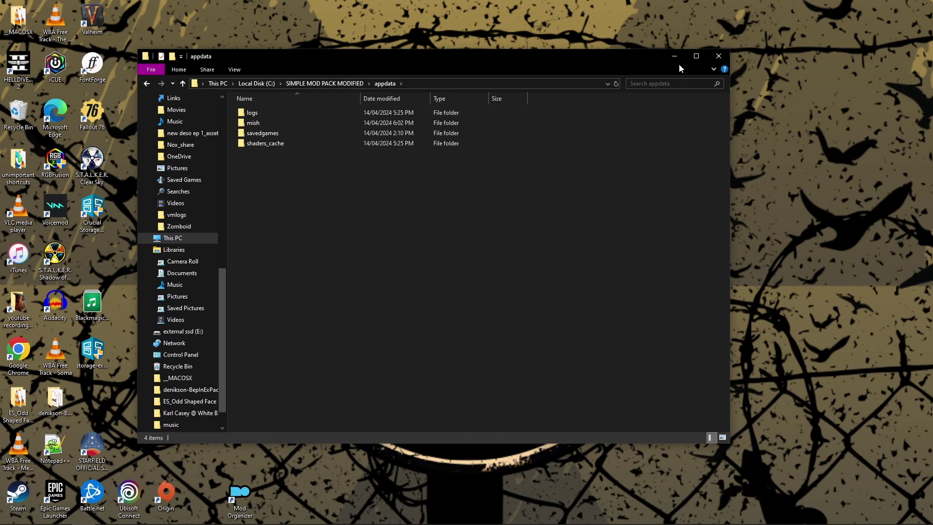
- Switch to Mod Organizer and run the Anomaly Launcher
left_click(535, 515)
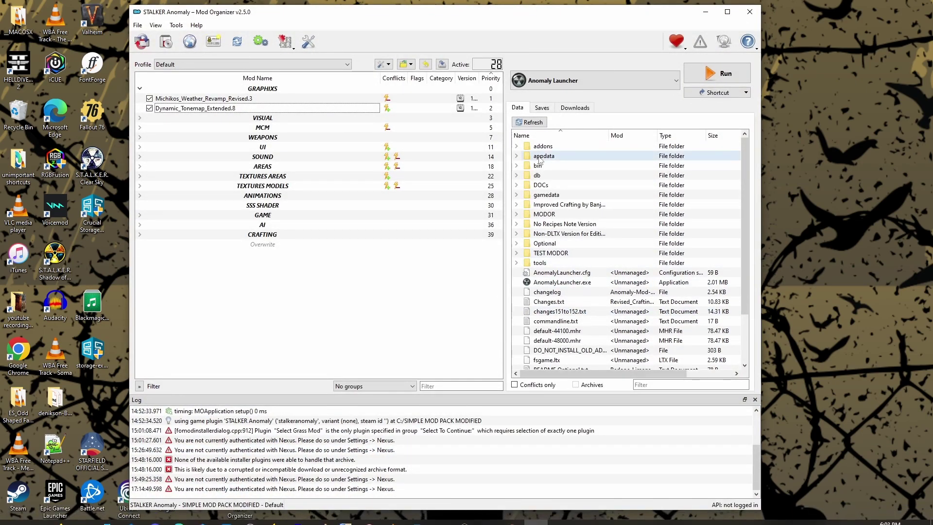
left_click(698, 77)
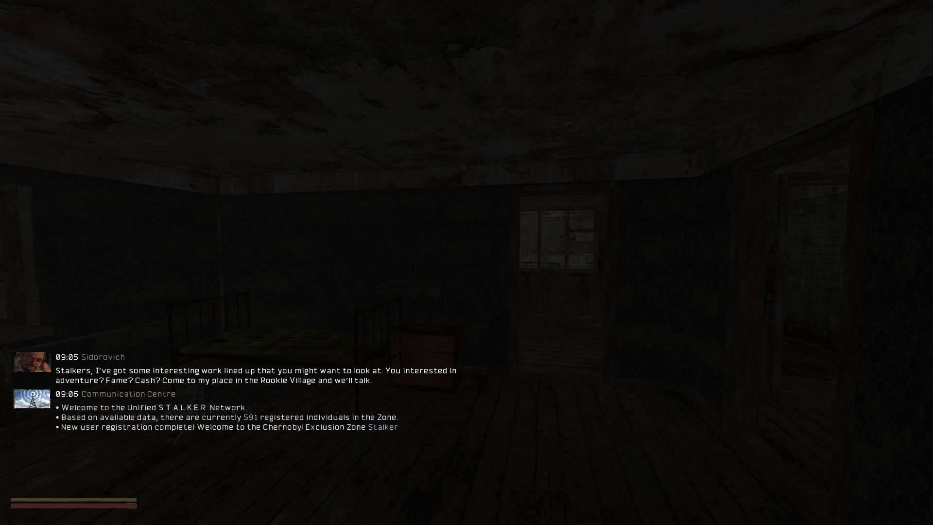
- Open the game's weather editor from the debug menu and apply the w_clear1 weather file
key("F7")
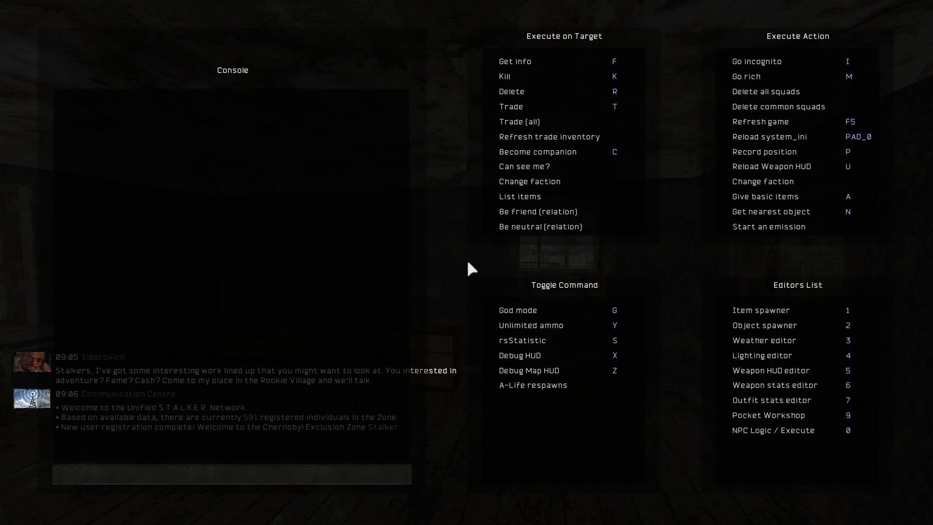
key("3")
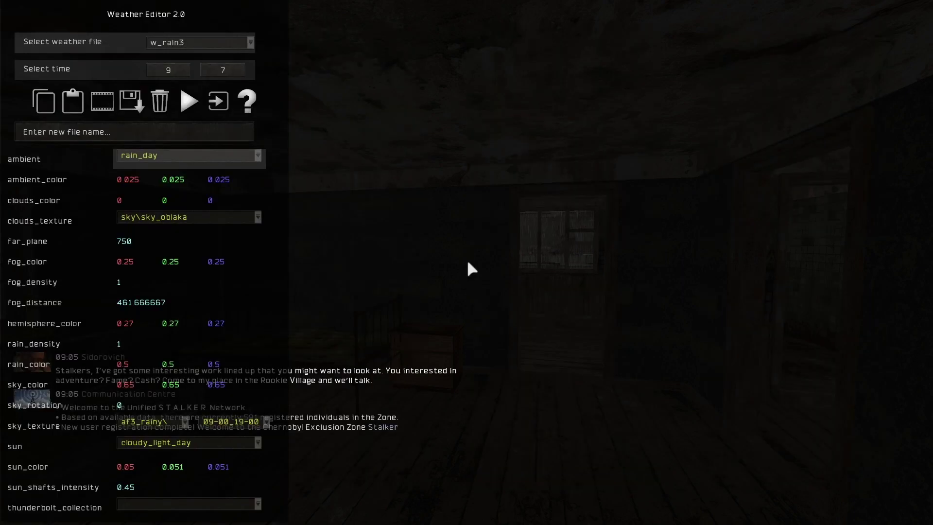
left_click(192, 43)
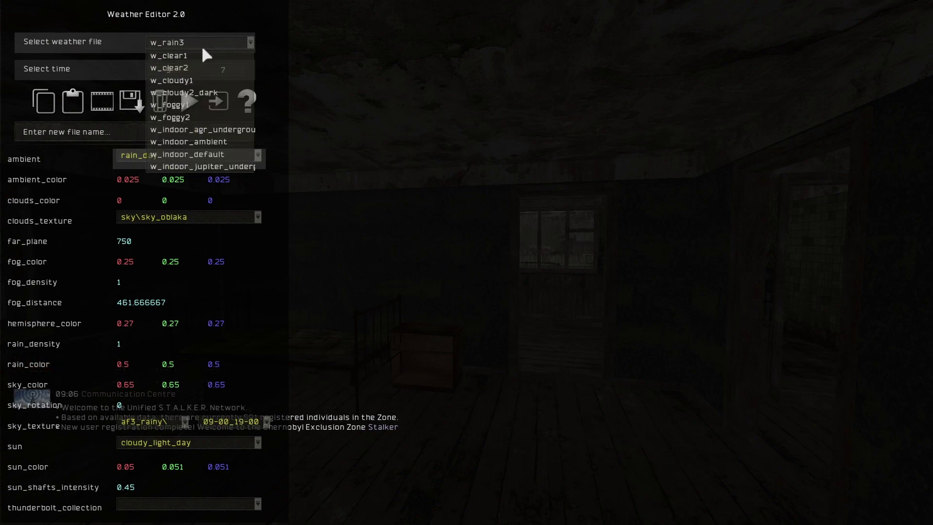
left_click(180, 56)
left_click(192, 97)
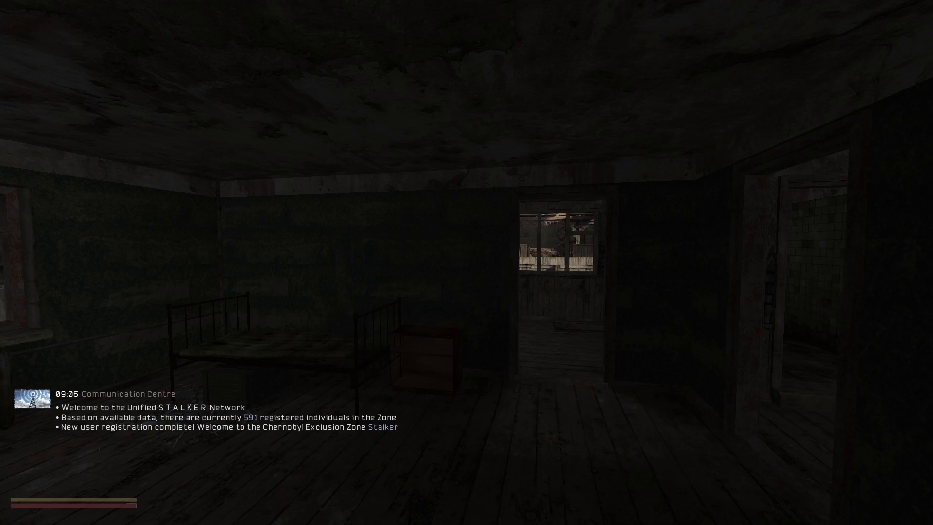
- Walk out of the house to examine the clear-weather sky and lighting, and return indoors to check the interior darkness
key("w")
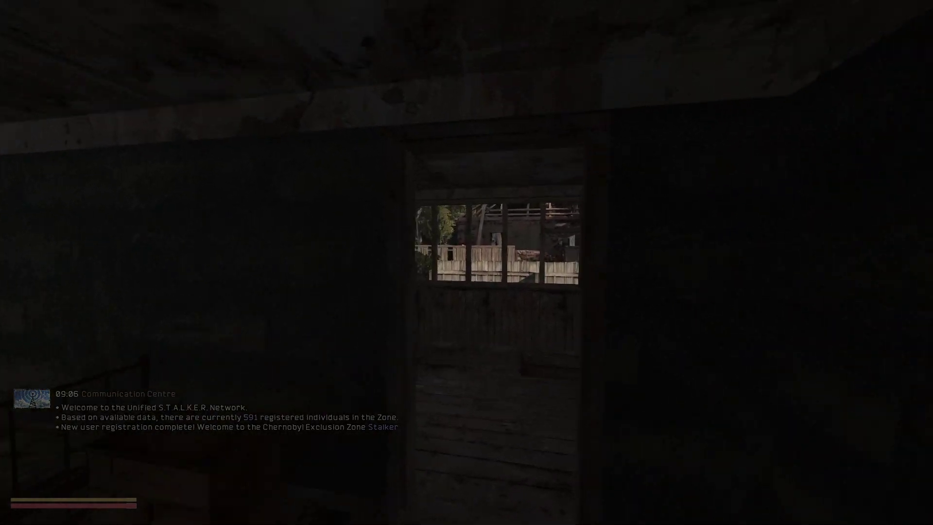
key("w")
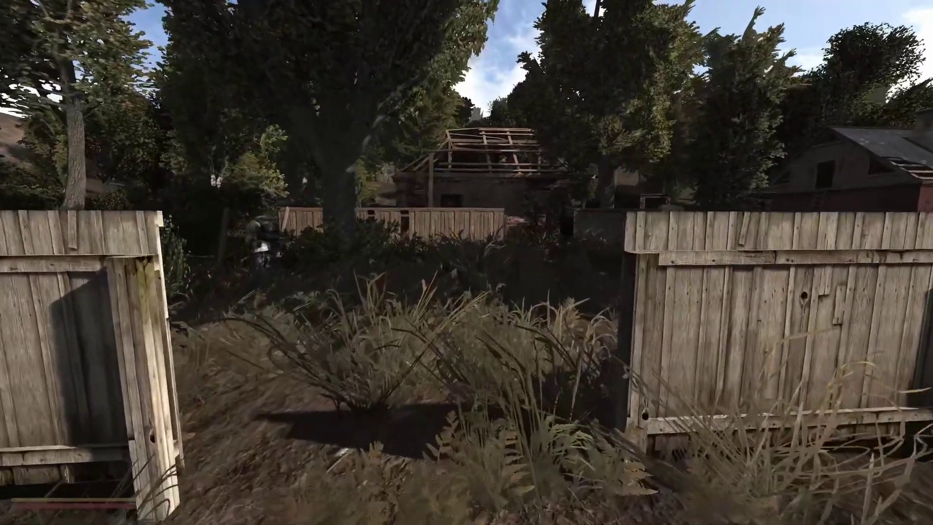
key("w")
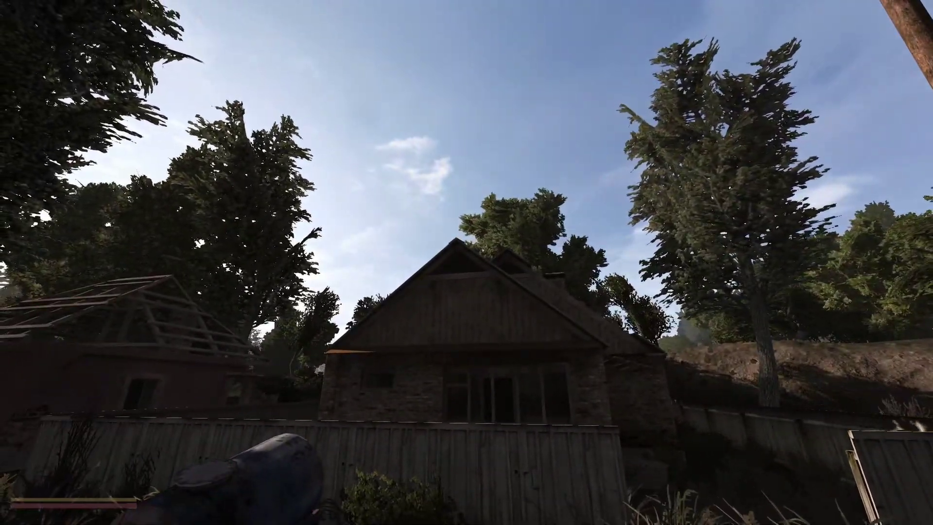
key("w")
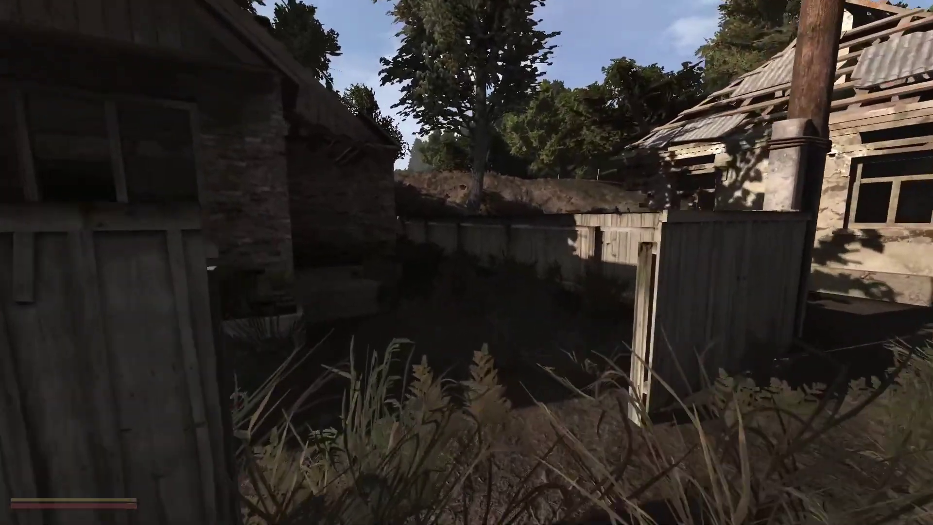
key("w")
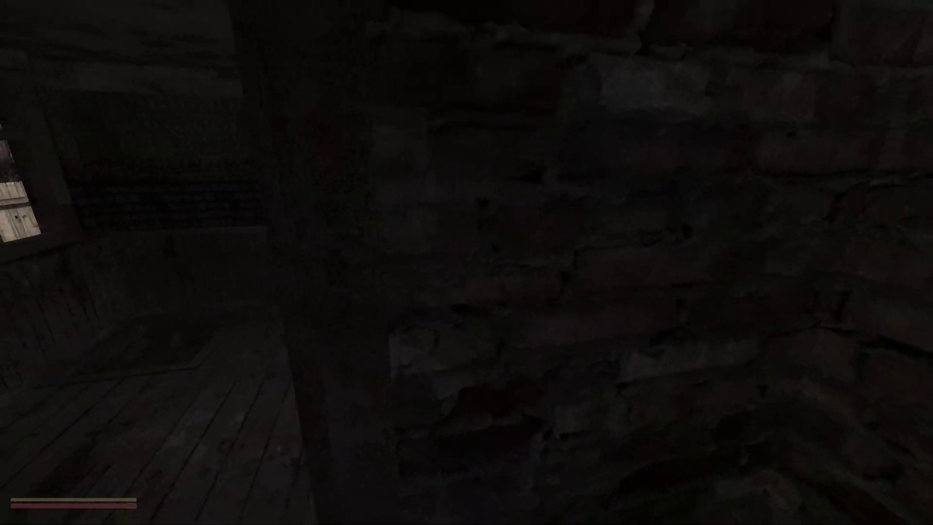
key("w")
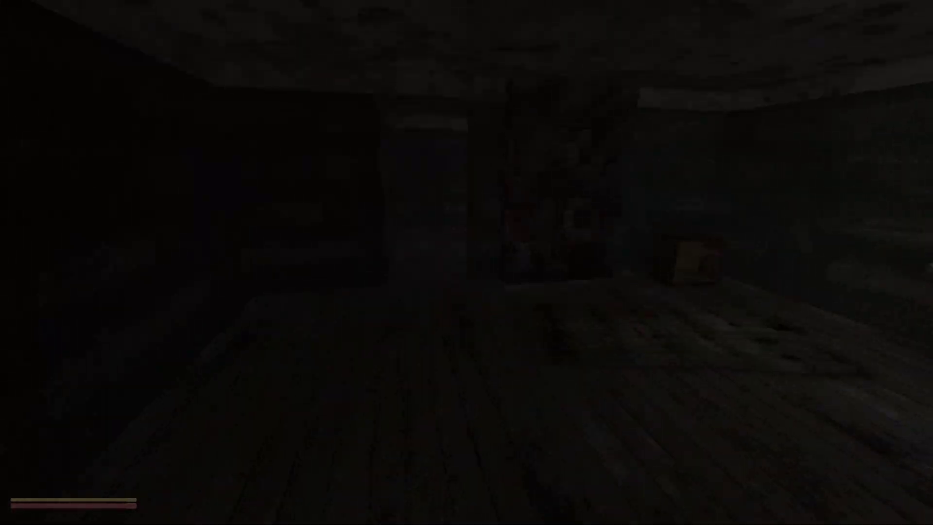
key("w")
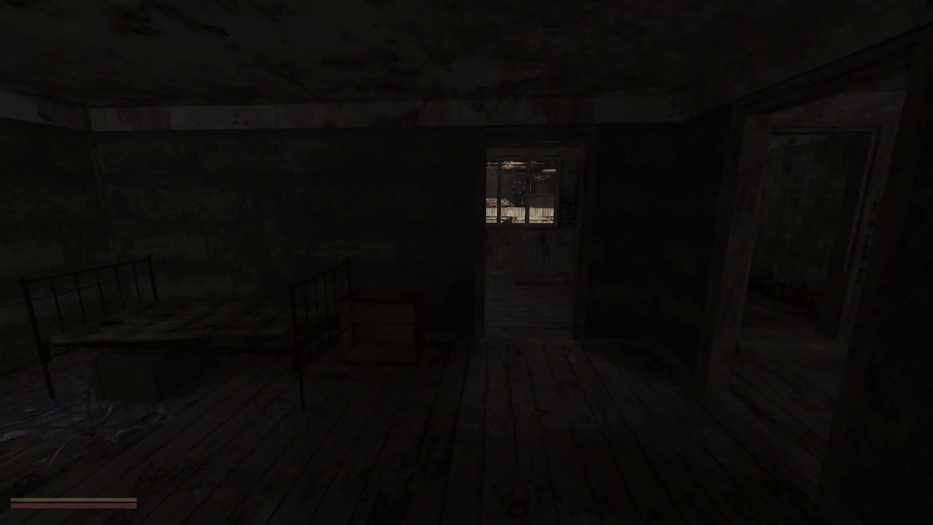
- Apply a rainy weather file in the weather editor and return to the game
key("F7")
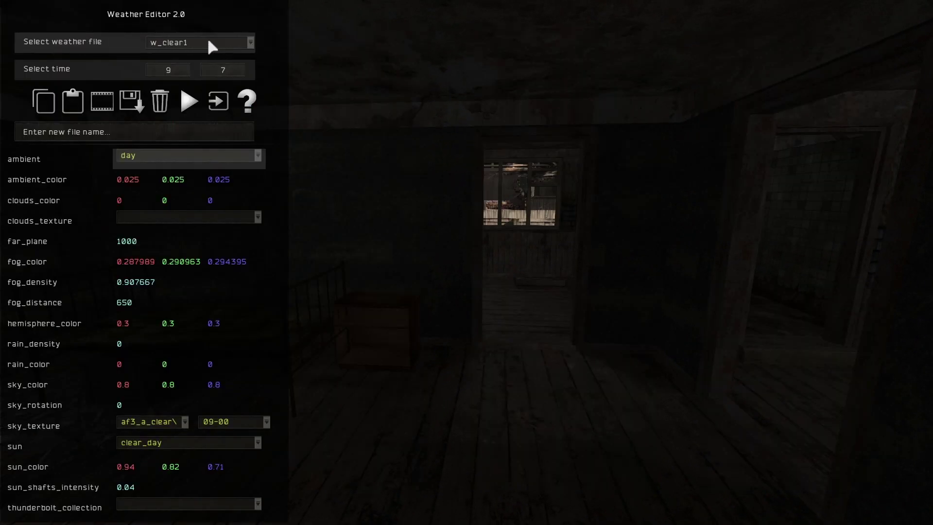
left_click(206, 42)
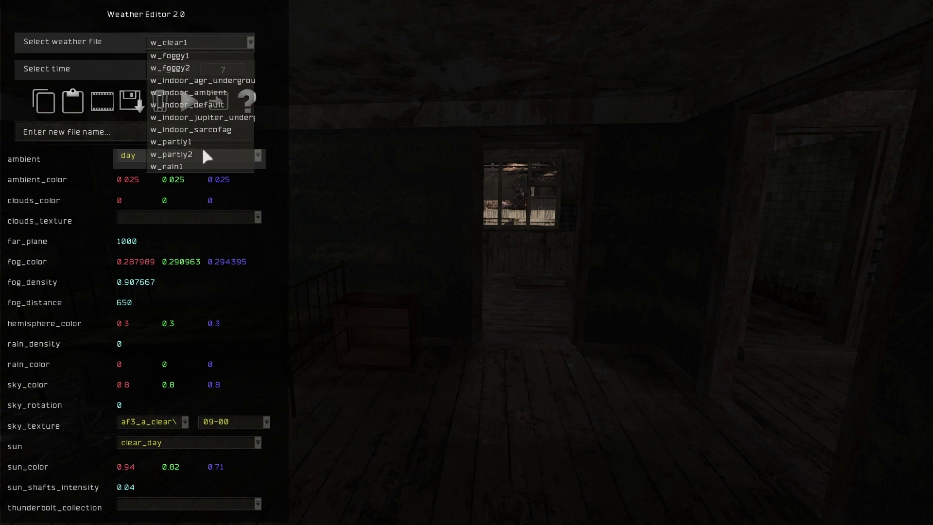
scroll(201, 145, "down", 2)
left_click(194, 166)
key("Escape")
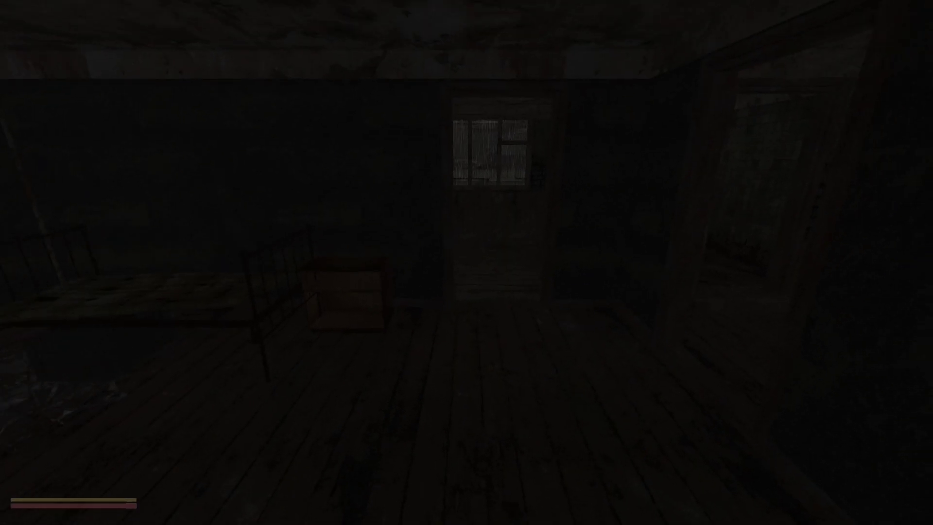
- Walk out of the house to examine the rain, the stormy sky and the outdoor lighting
key("w")
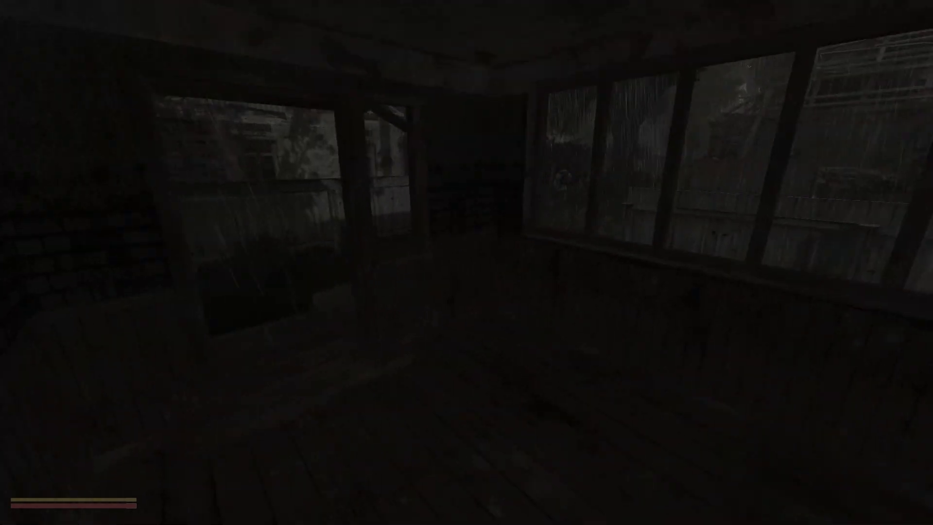
key("w")
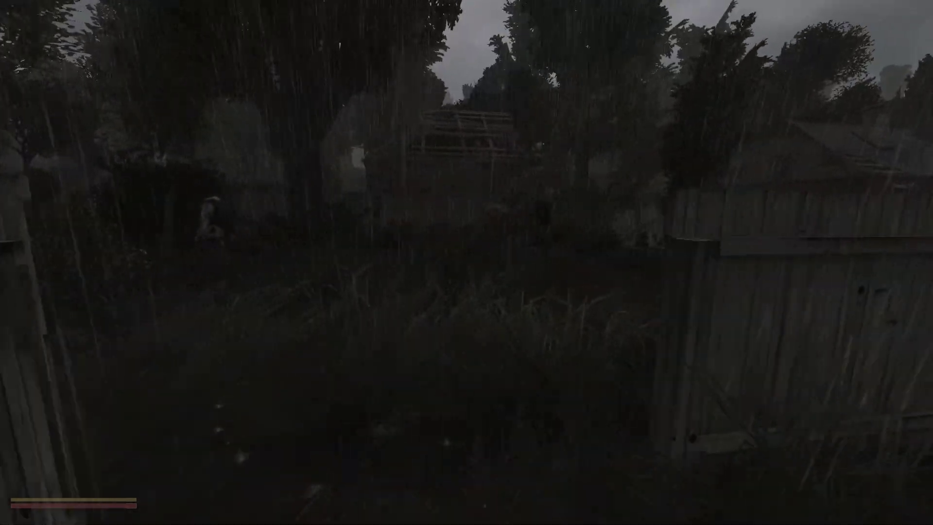
key("w")
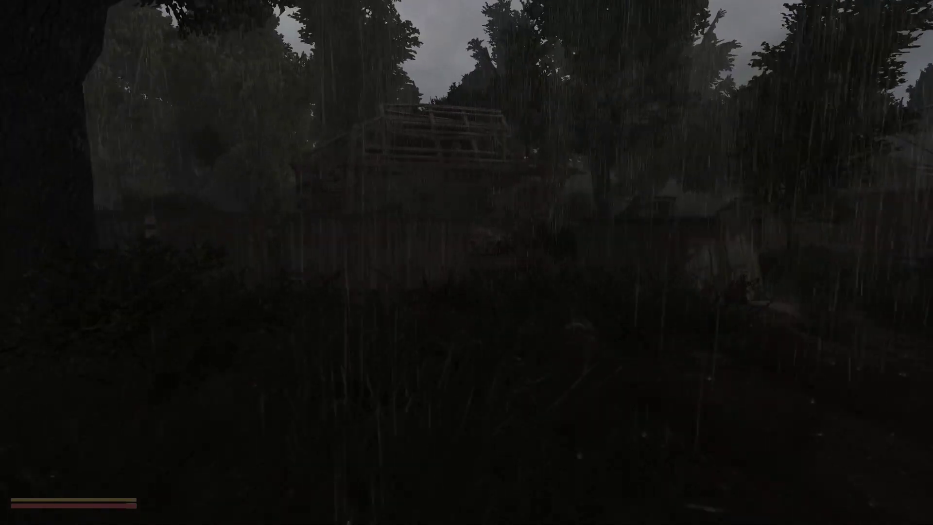
key("w")
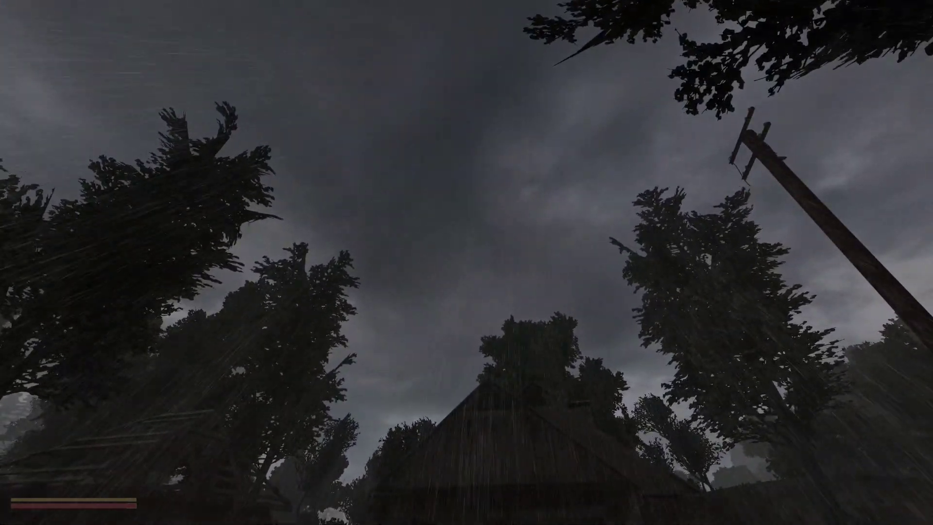
key("w")
- Open the weather editor from the debug menu, apply a clear-weather file in place of w_rain3, and return to the game
key("F7")
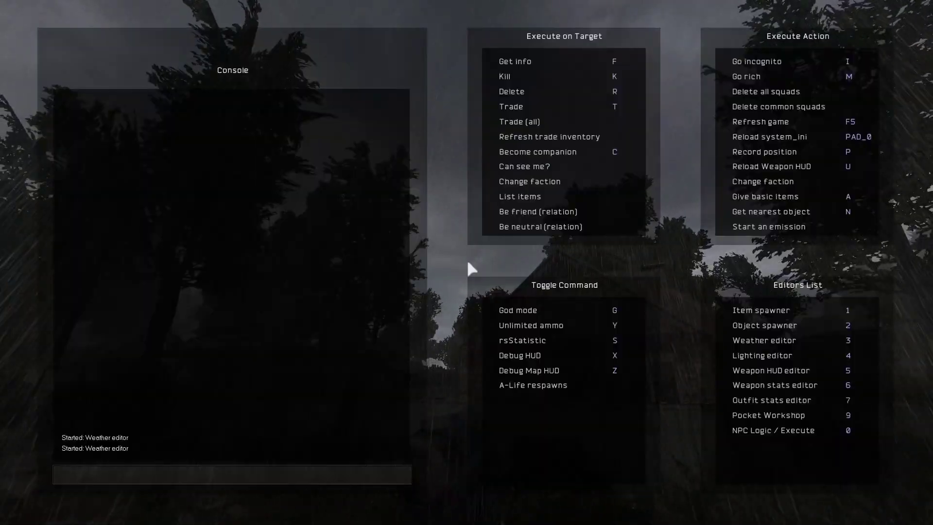
key("3")
left_click(187, 41)
scroll(187, 49, "up", 5)
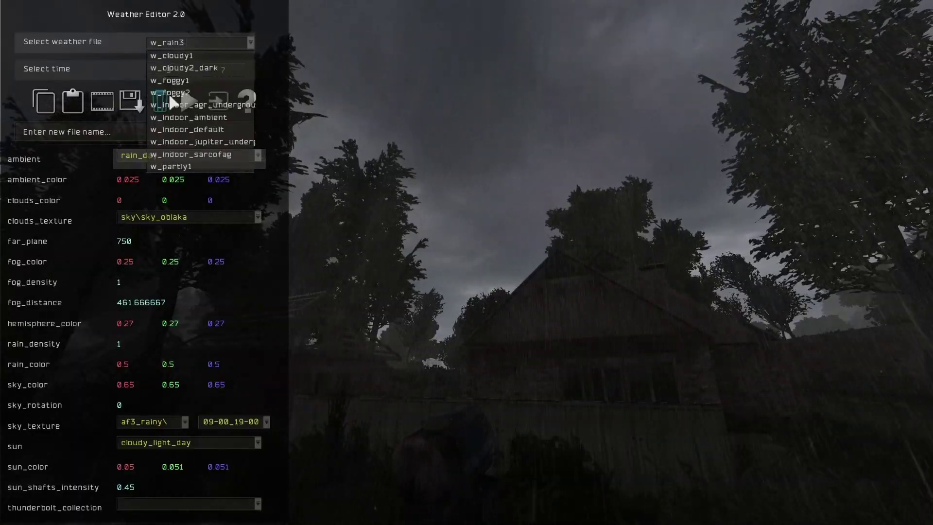
left_click(180, 55)
key("Escape")
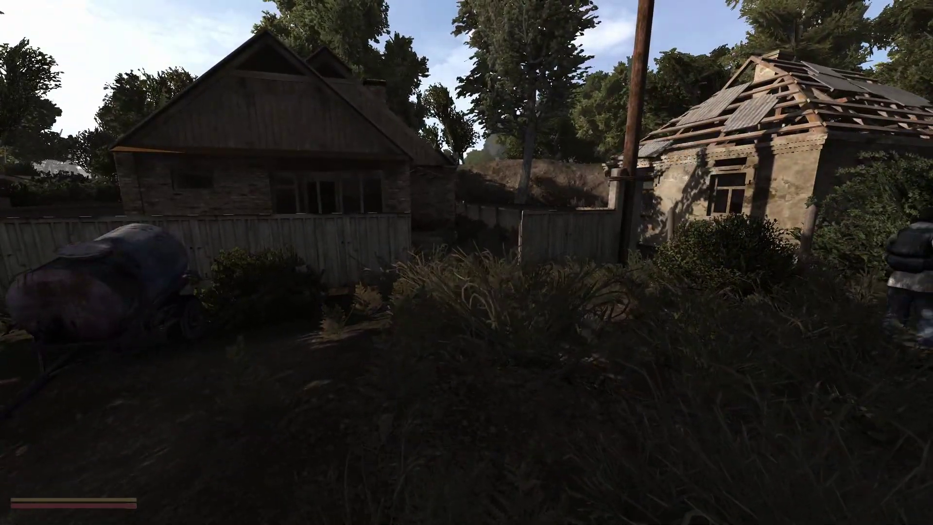
- Walk through the village past the fences and houses to examine the sunlight, tree shadows and dark shaded areas
key("w")
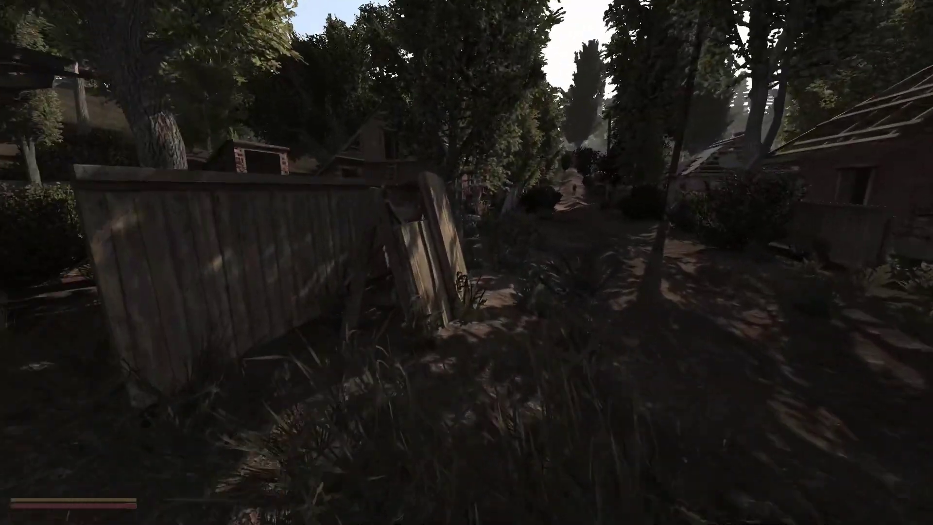
key("w")
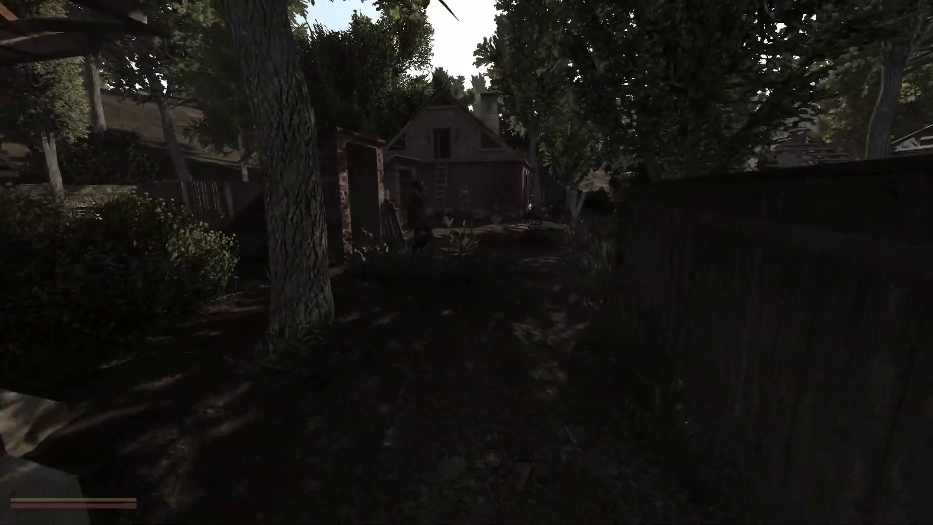
key("w")
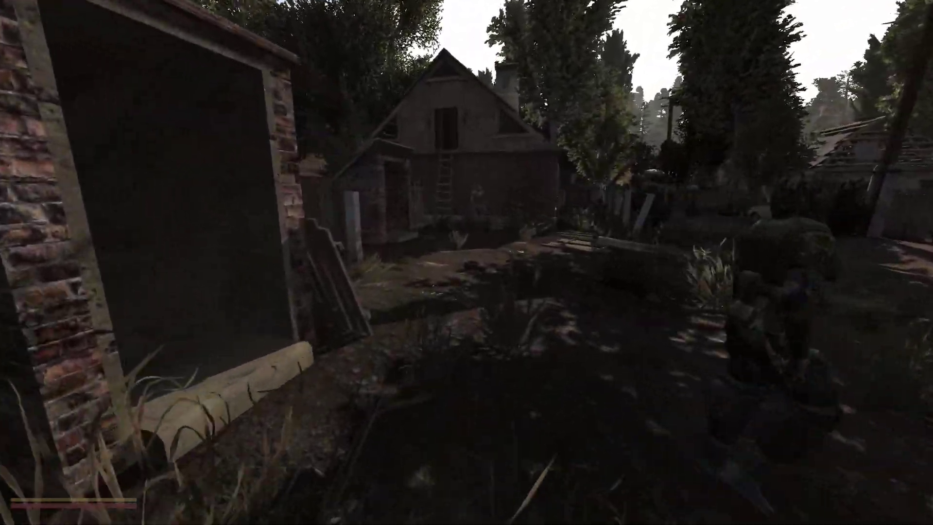
key("w")
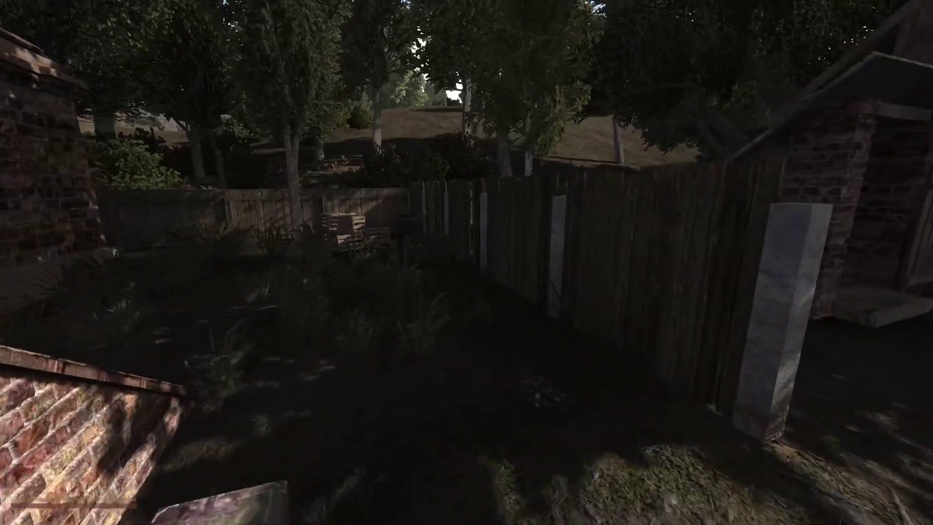
key("w")
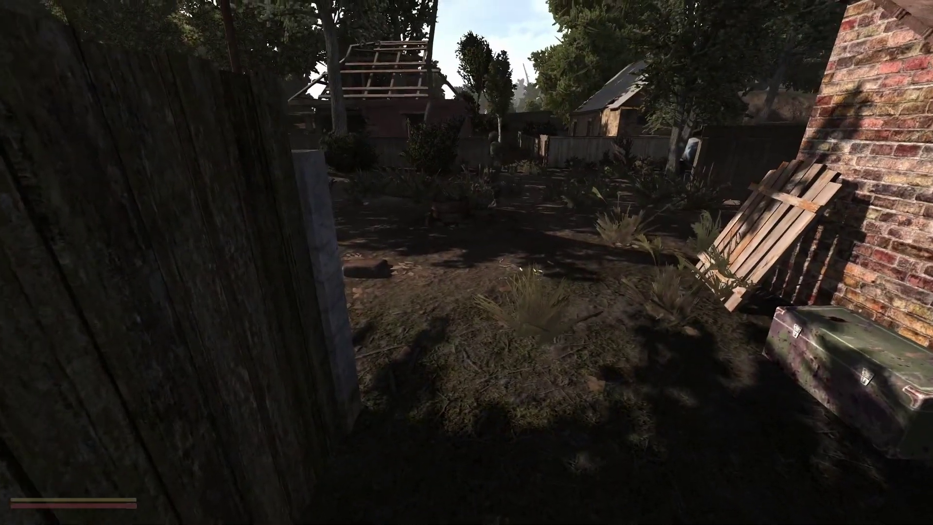
key("w")
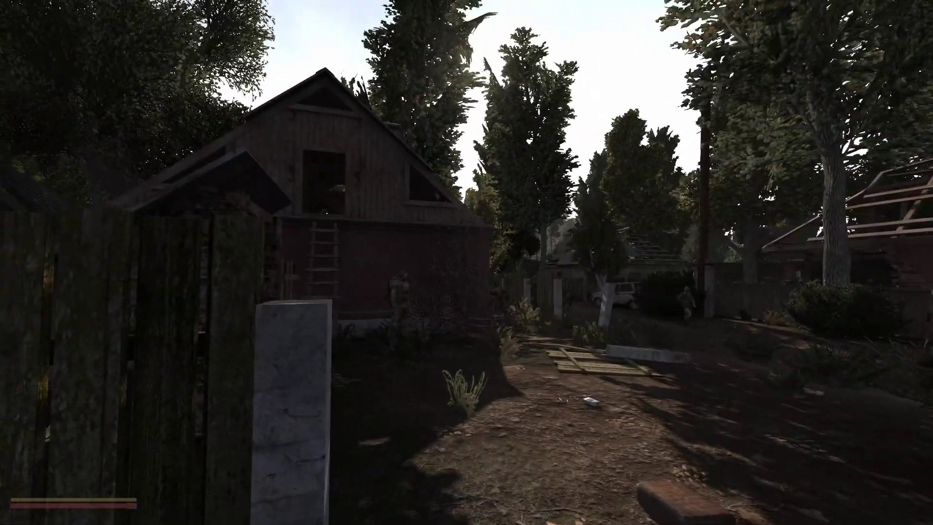
key("w")
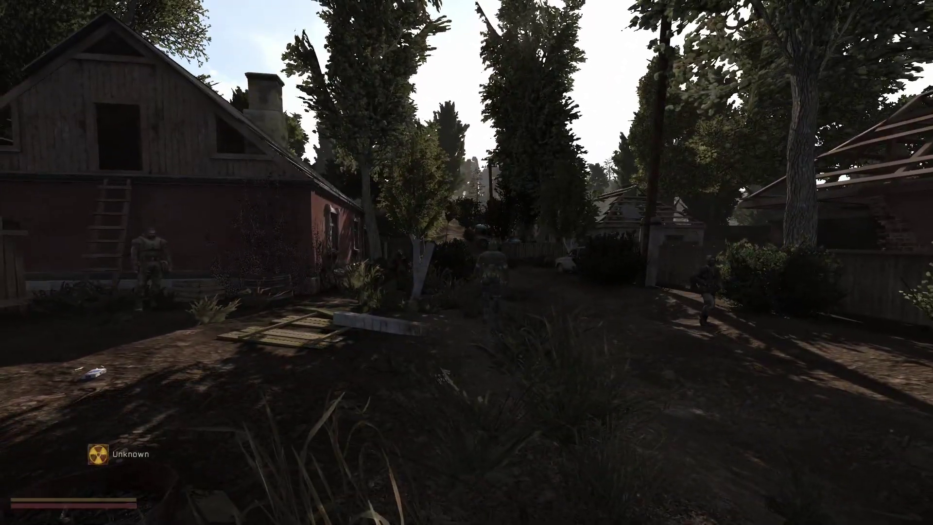
key("w")
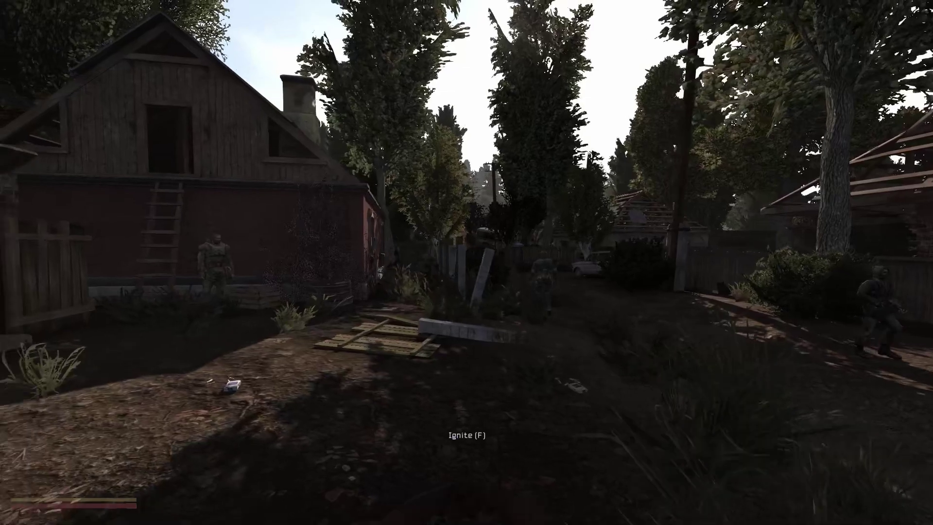
key("w")
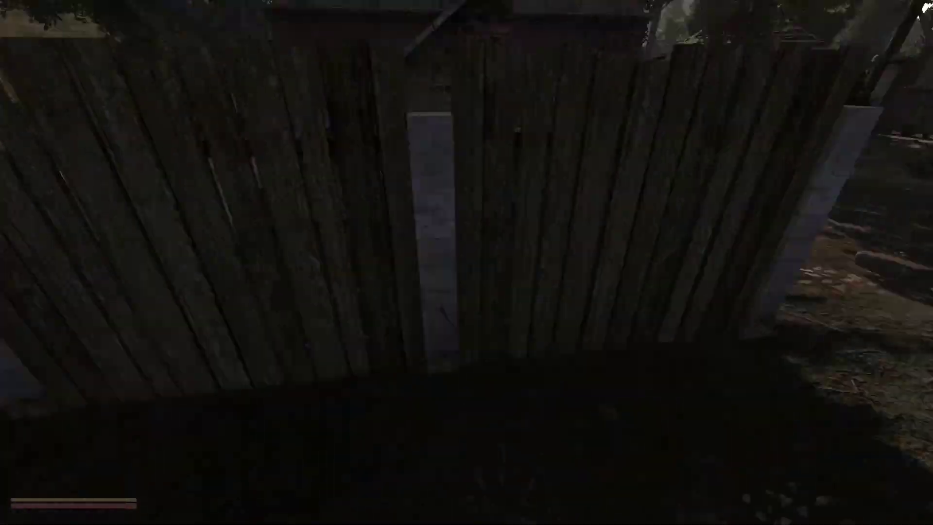
key("s")
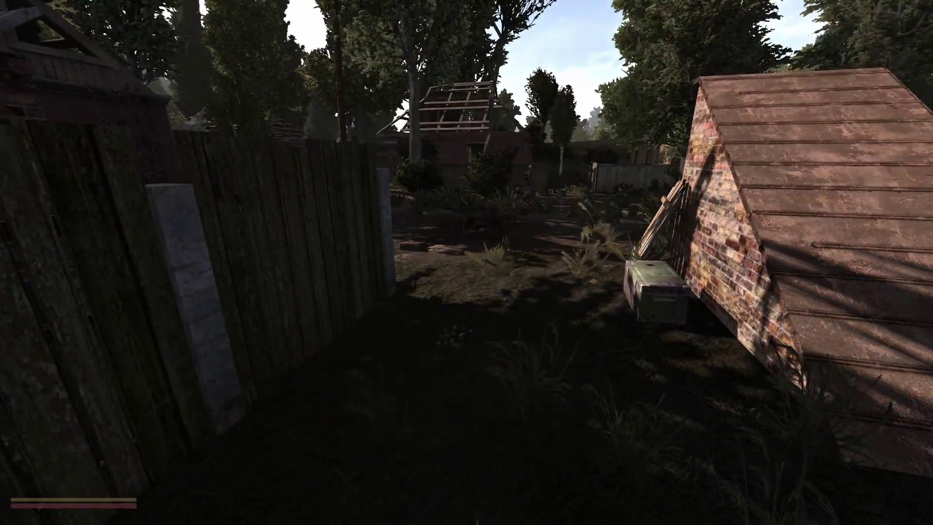
- Look up the current value of the r2_tnmp_onoff tonemapping command in the console, and close the console
key("grave")
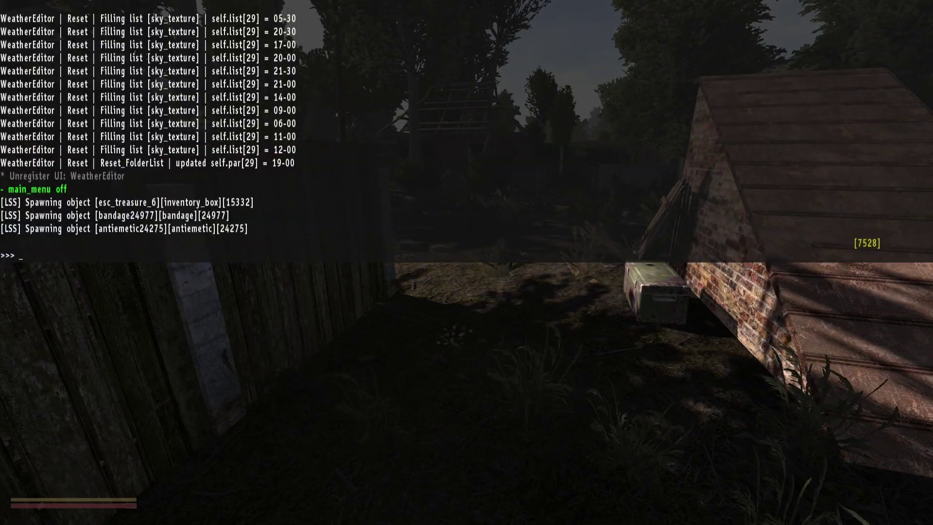
type("tnmp")
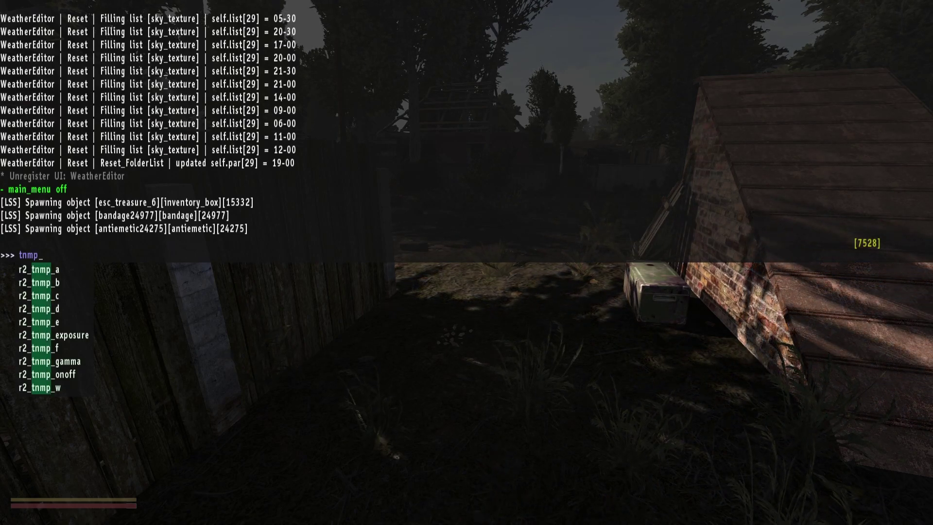
type("_o")
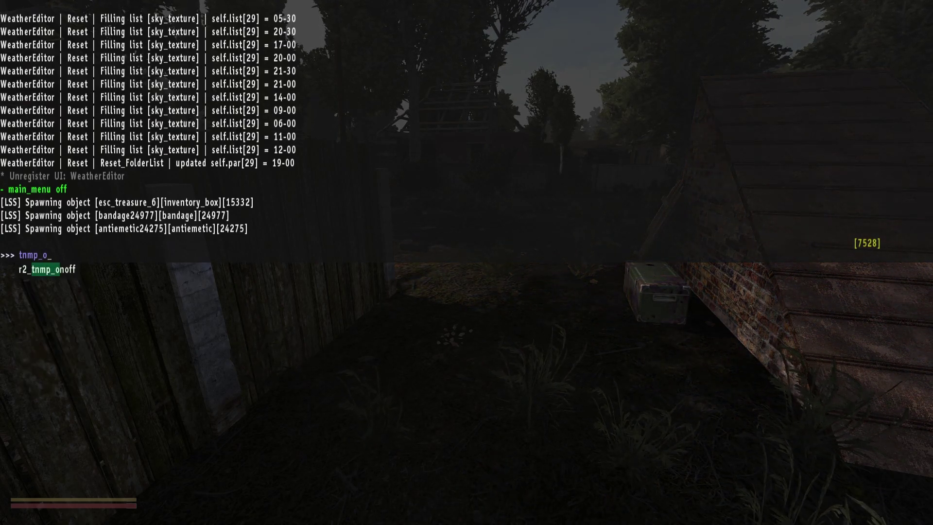
key("Down")
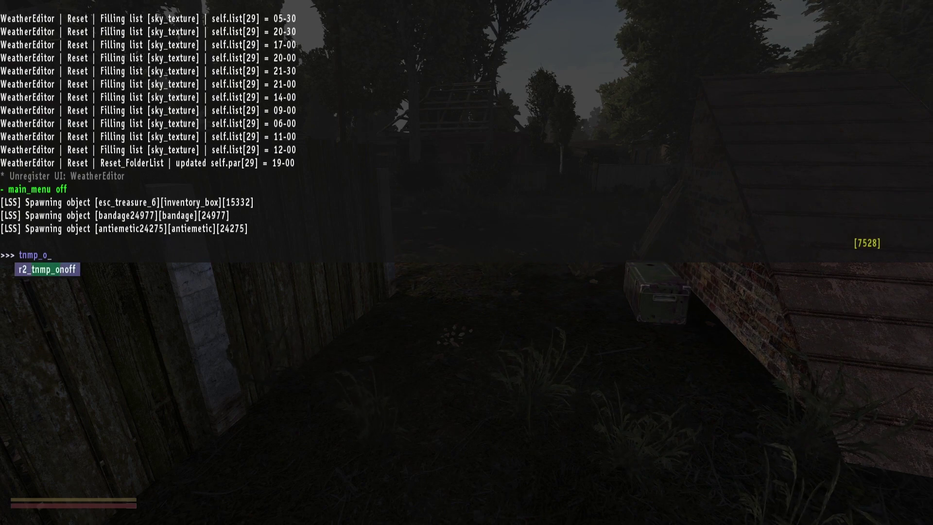
key("Return")
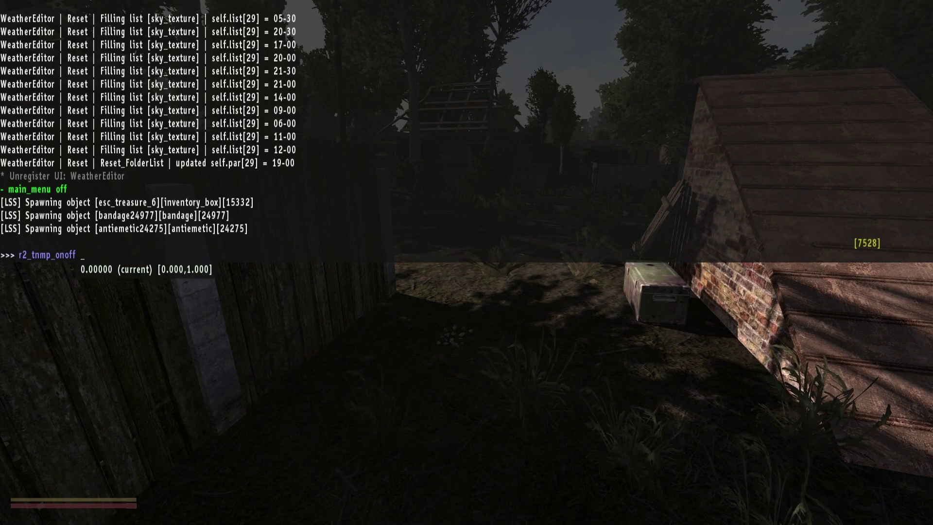
key("Escape")
- Open the advanced video settings from the game menu and set the FPS limiter to 60
key("Escape")
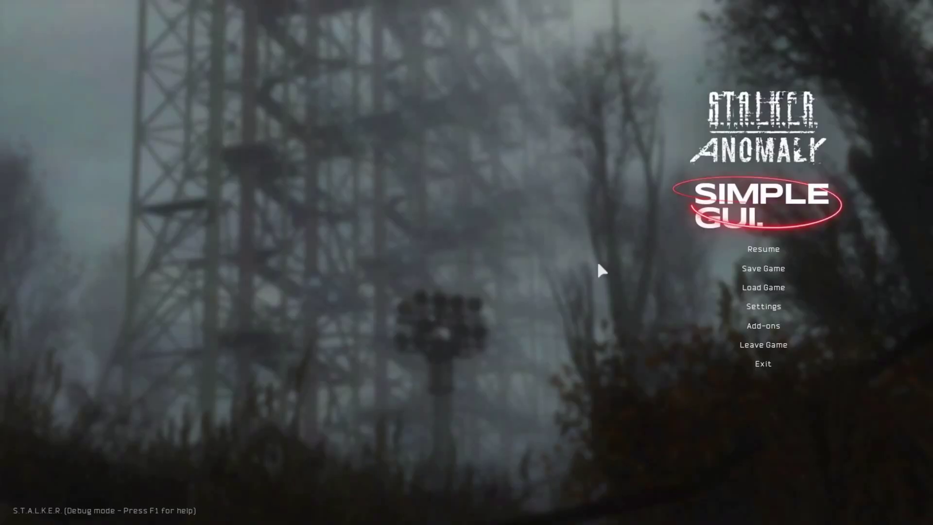
left_click(758, 311)
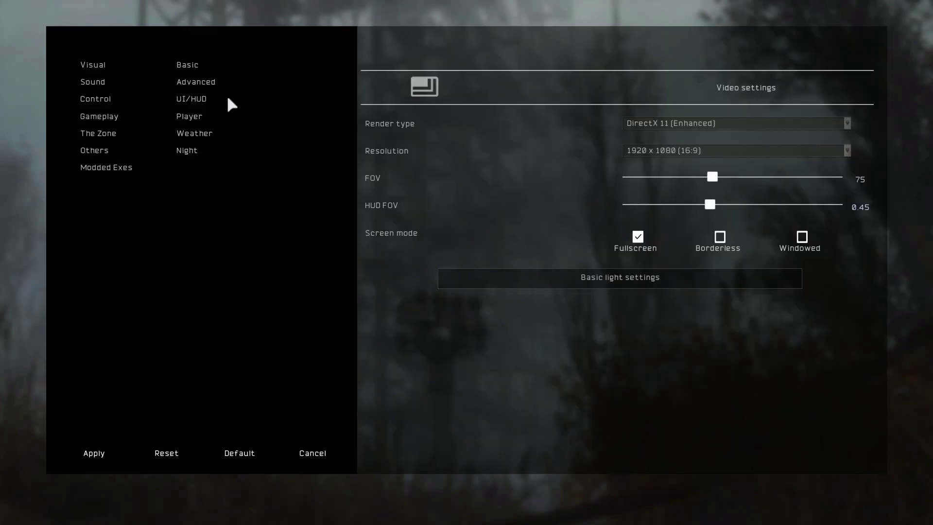
left_click(197, 83)
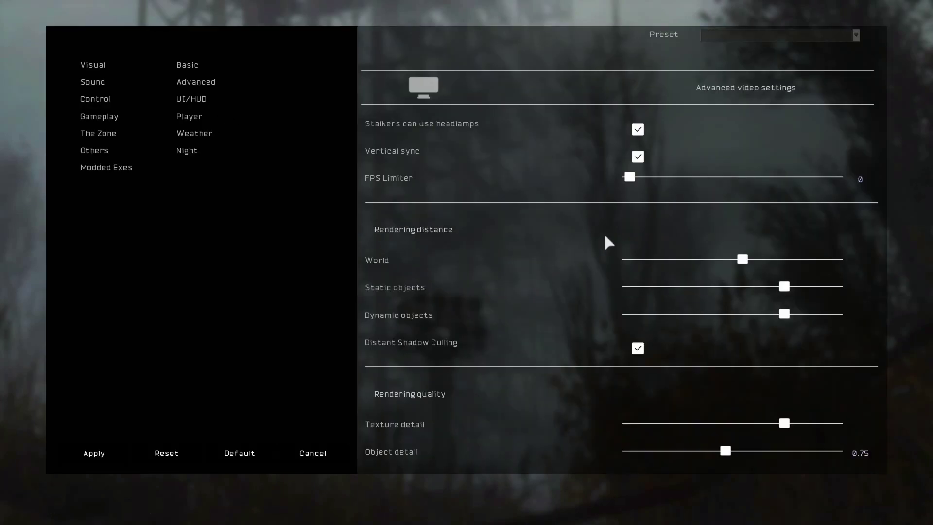
left_click_drag(630, 178, 657, 181)
left_click_drag(655, 177, 656, 178)
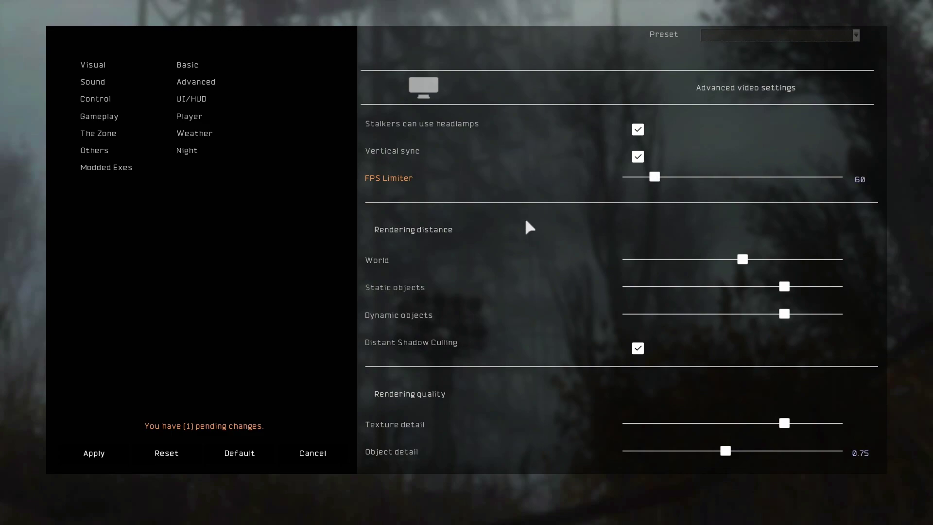
- Set the object detail to 1.3 and the anisotropic filtering to 4 in the rendering quality settings
scroll(543, 266, "down", 3)
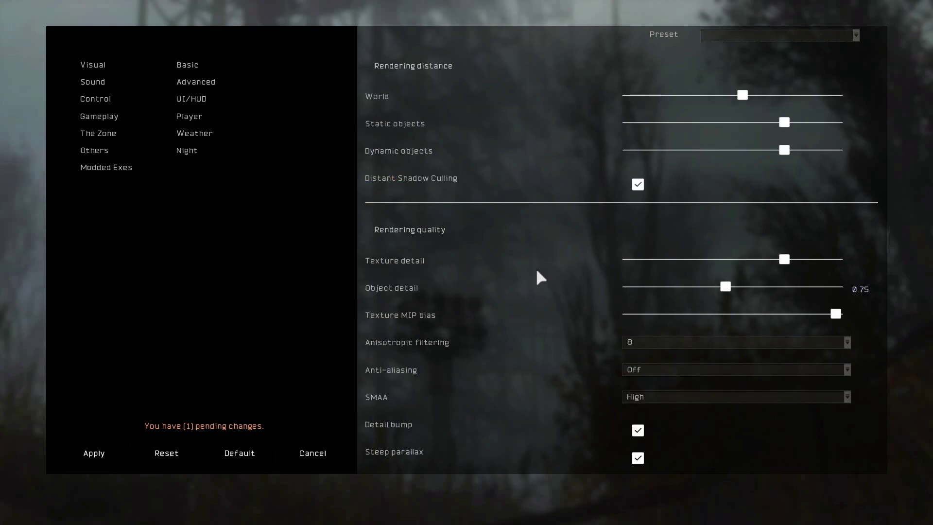
left_click_drag(725, 287, 807, 289)
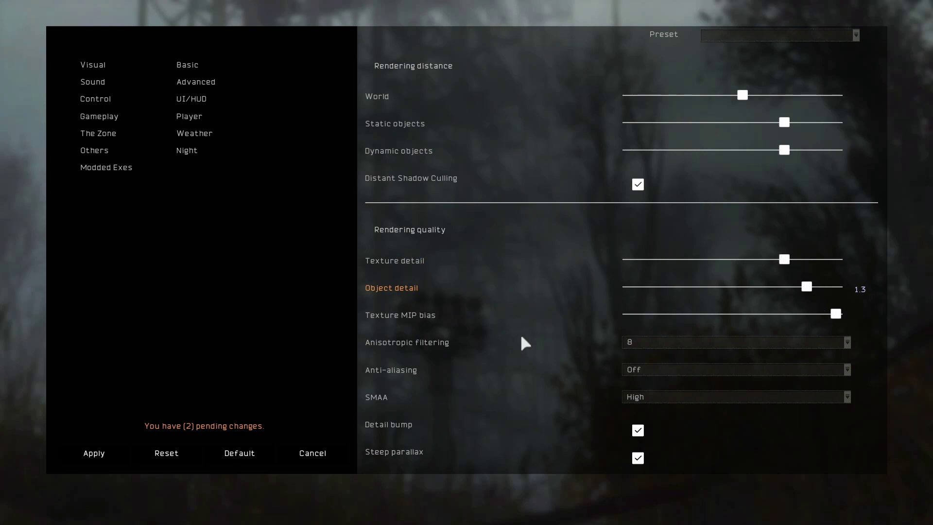
left_click(651, 343)
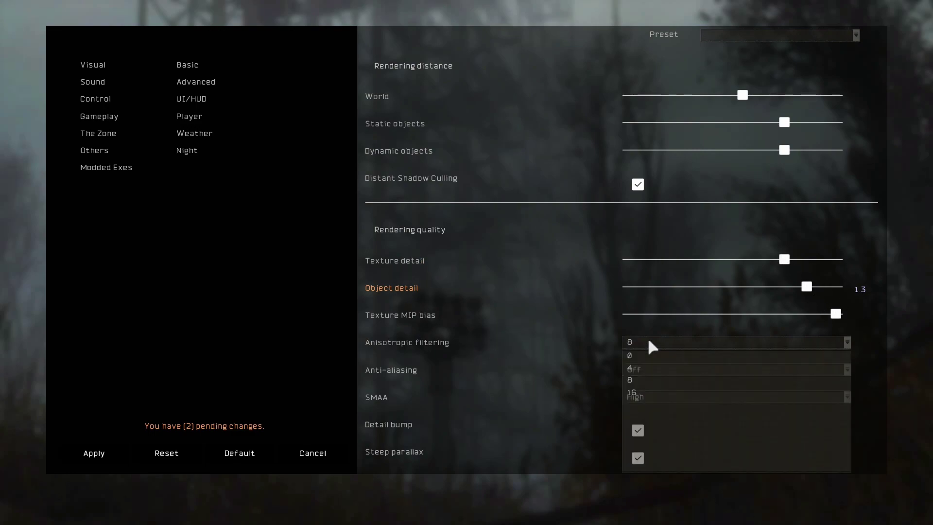
left_click(629, 369)
- Set the sun rays mode to Both and the SSAO mode to Off in the lighting settings
scroll(550, 363, "down", 10)
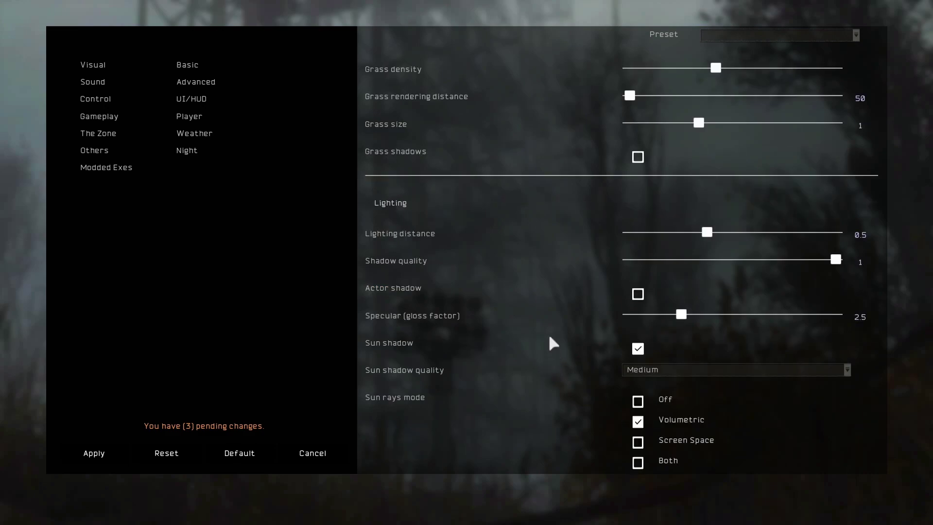
scroll(555, 361, "down", 3)
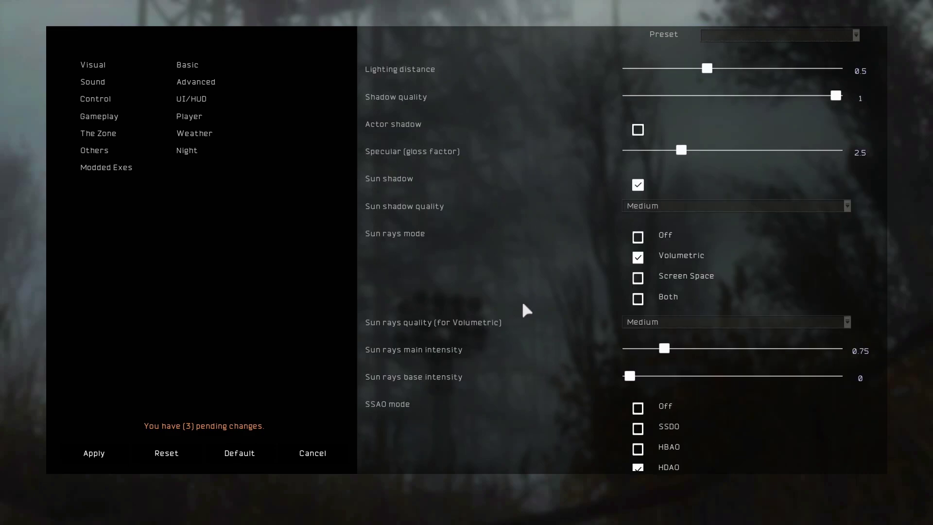
left_click(639, 299)
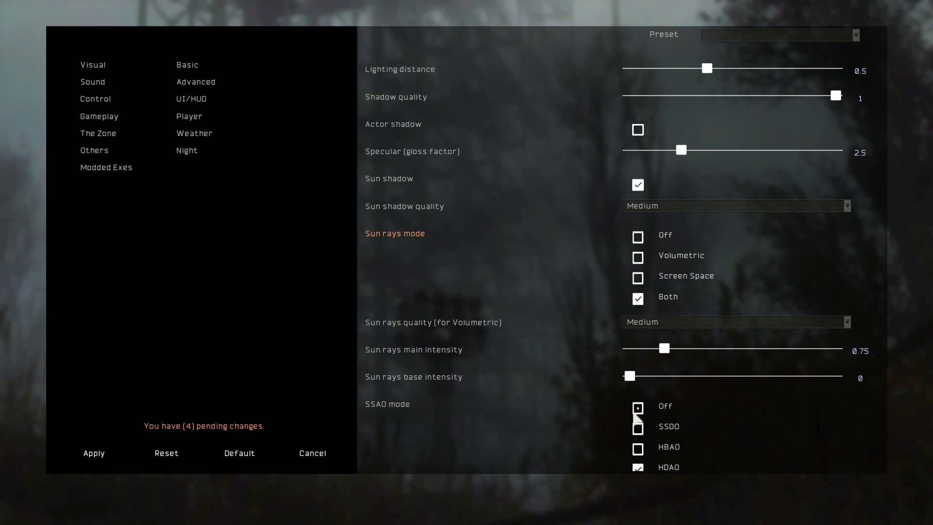
scroll(538, 326, "down", 3)
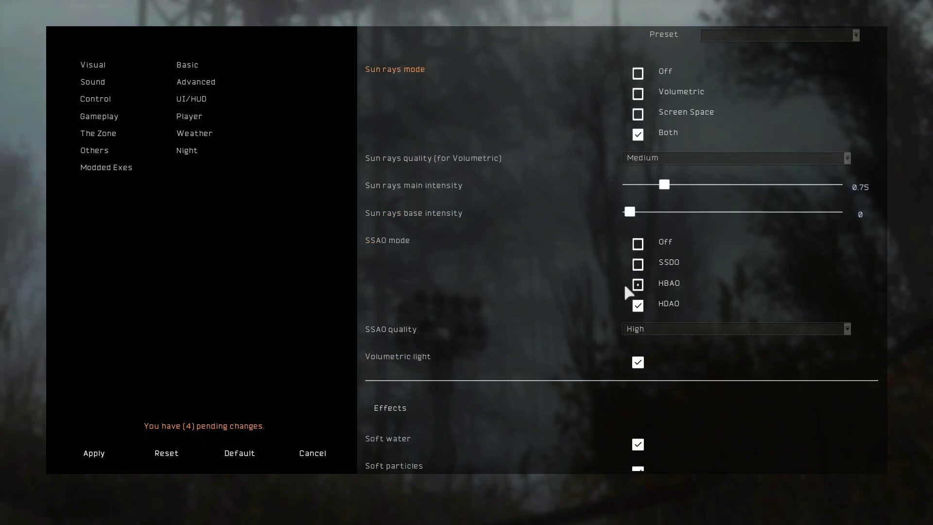
left_click(639, 245)
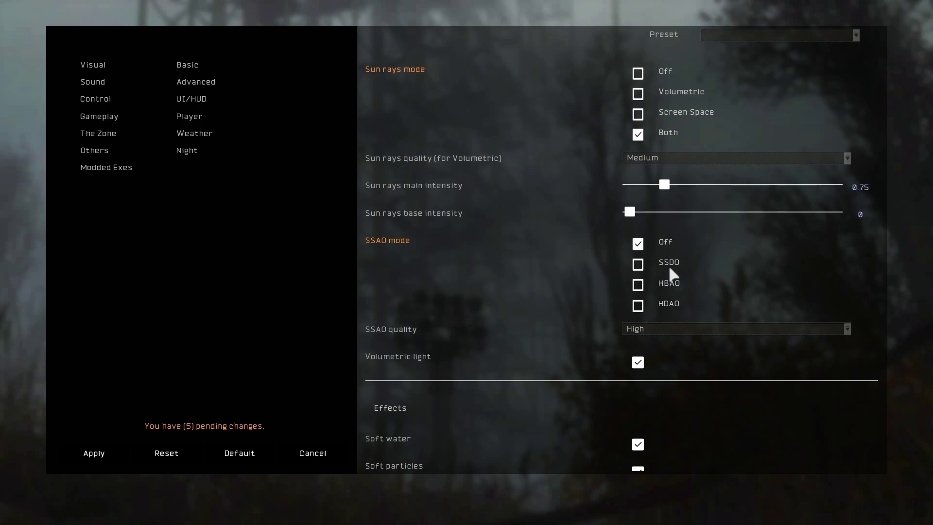
left_click(638, 265)
left_click(638, 245)
- Open the keybinds in the control settings and bind crouch to C
left_click(101, 97)
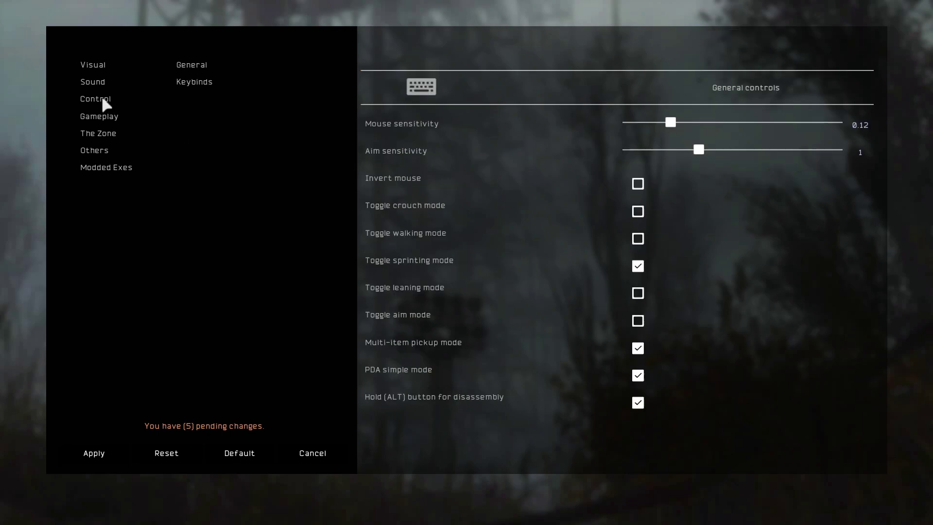
left_click(202, 85)
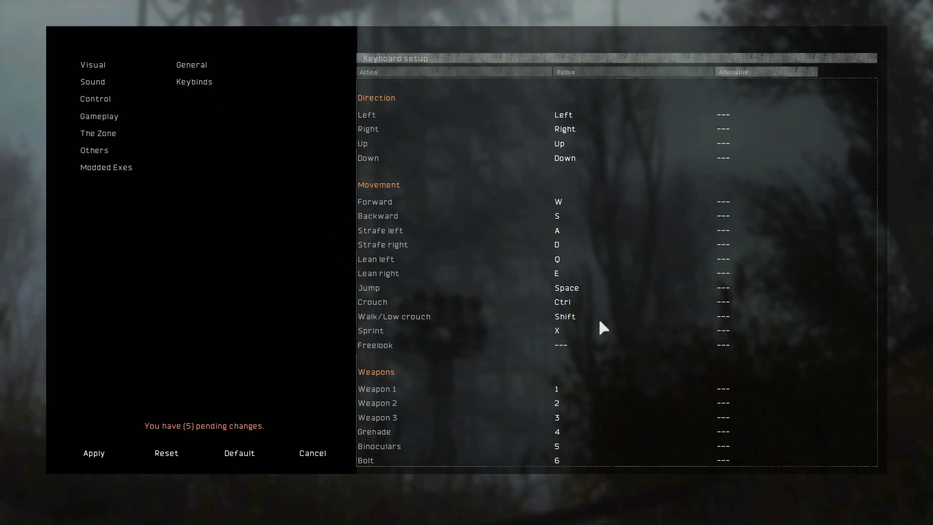
left_click(569, 301)
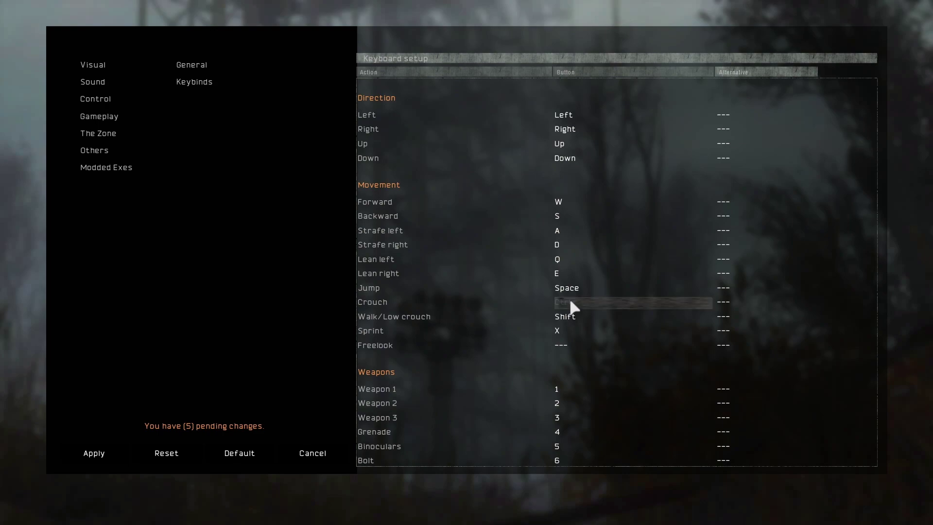
key("c")
- Bind lean left to Ctrl and lean right to Alt in the movement keybinds
left_click(559, 258)
key("ctrl")
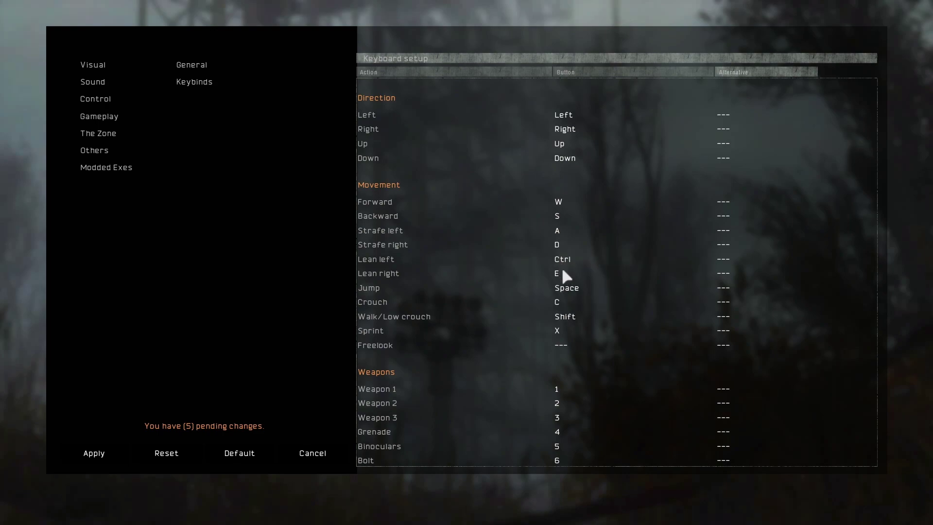
left_click(561, 271)
key("alt")
scroll(568, 355, "down", 4)
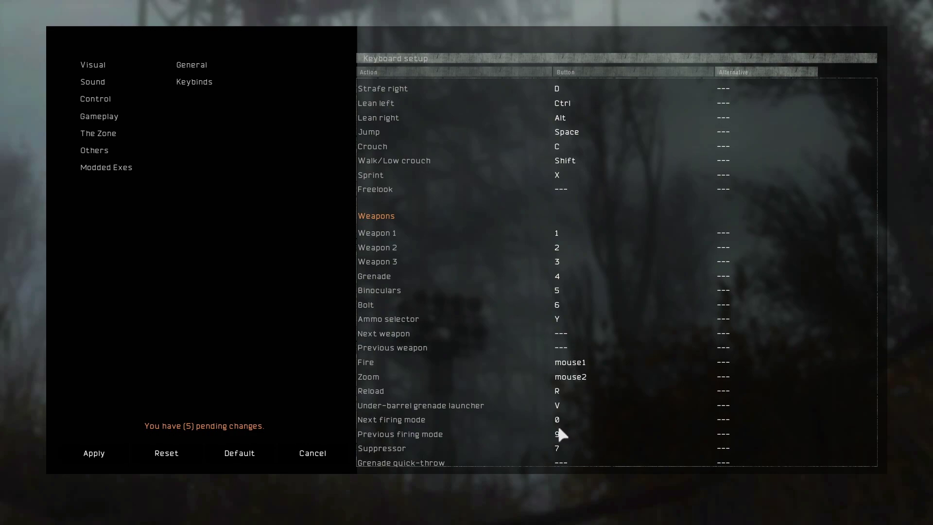
- Bind grenade quick-throw to G, lower/raise weapon to E and inventory to Tab in the keybinds
scroll(569, 431, "down", 4)
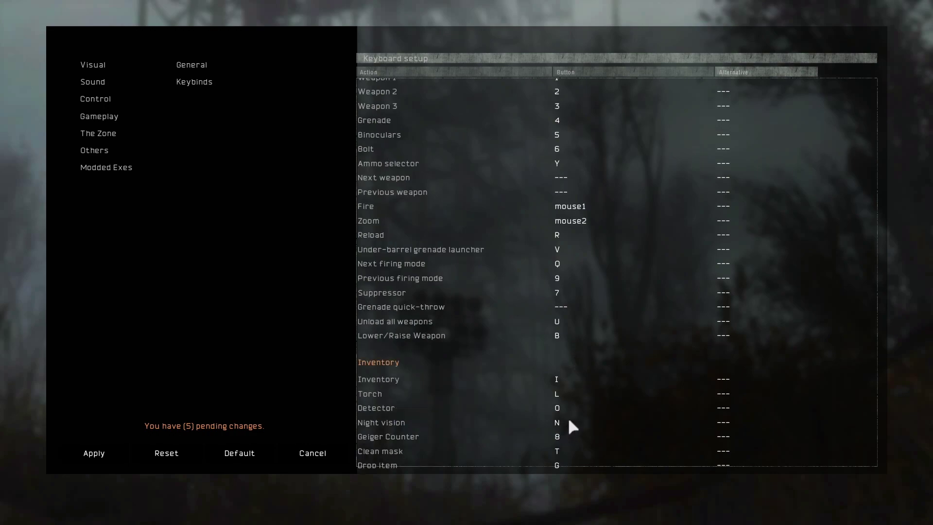
left_click(561, 305)
key("g")
scroll(551, 324, "down", 4)
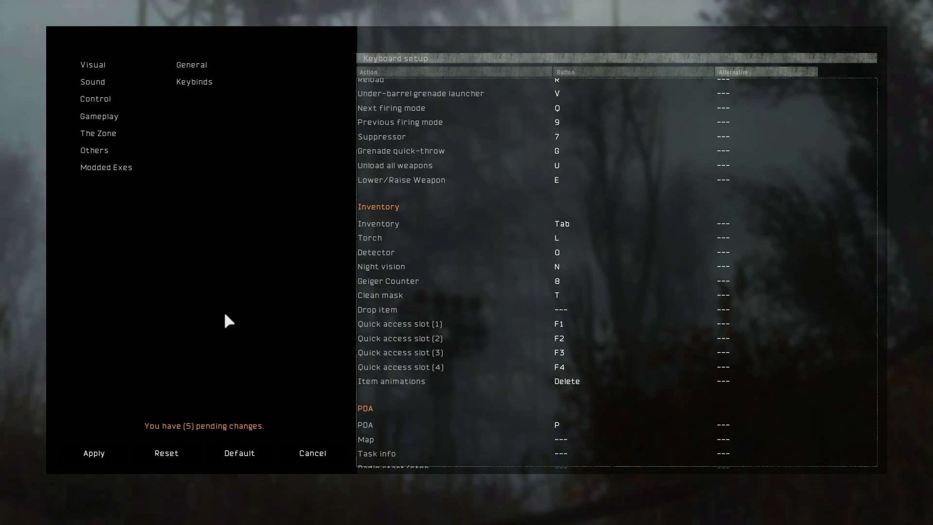
- Cancel out of the settings, answer the prompt with Yes, and quit the game
left_click(308, 452)
left_click(417, 329)
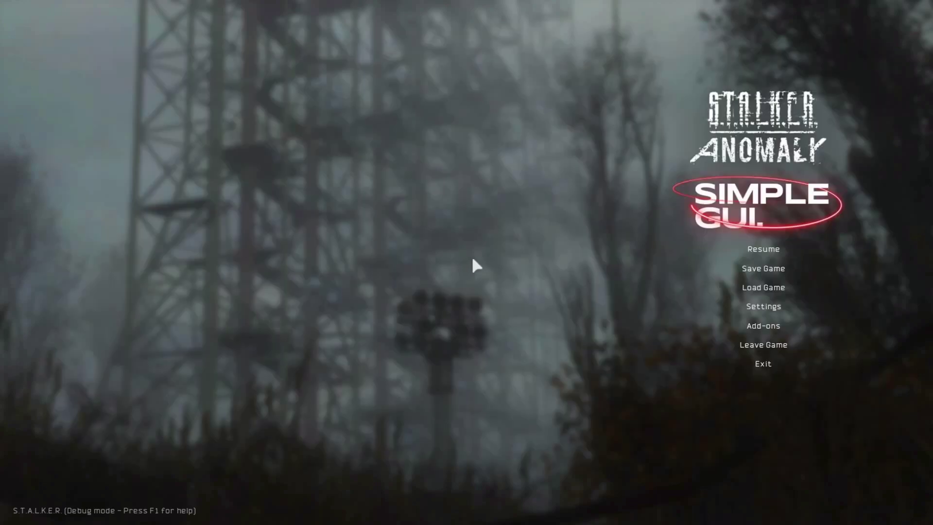
left_click(764, 365)
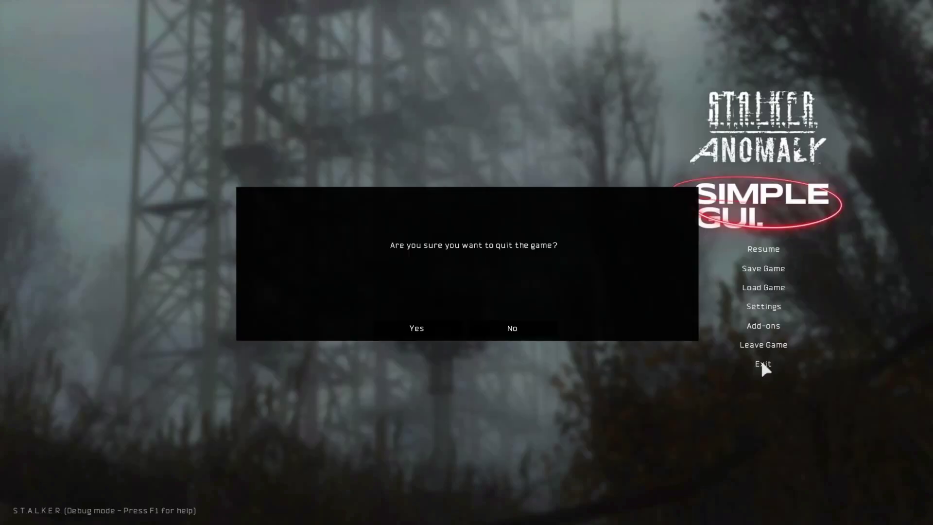
left_click(422, 327)
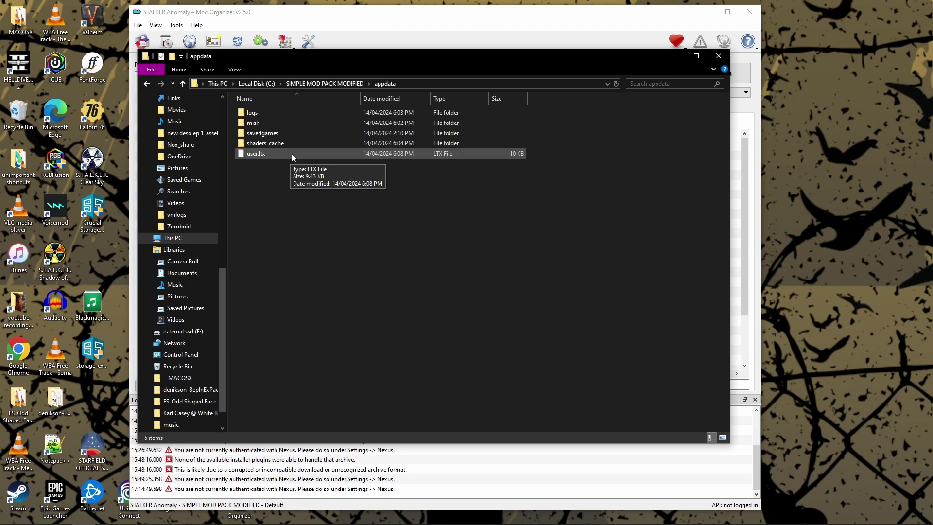
- Create a new folder named anom in the appdata folder of SIMPLE MOD PACK MODIFIED
right_click(298, 224)
mouse_move(344, 342)
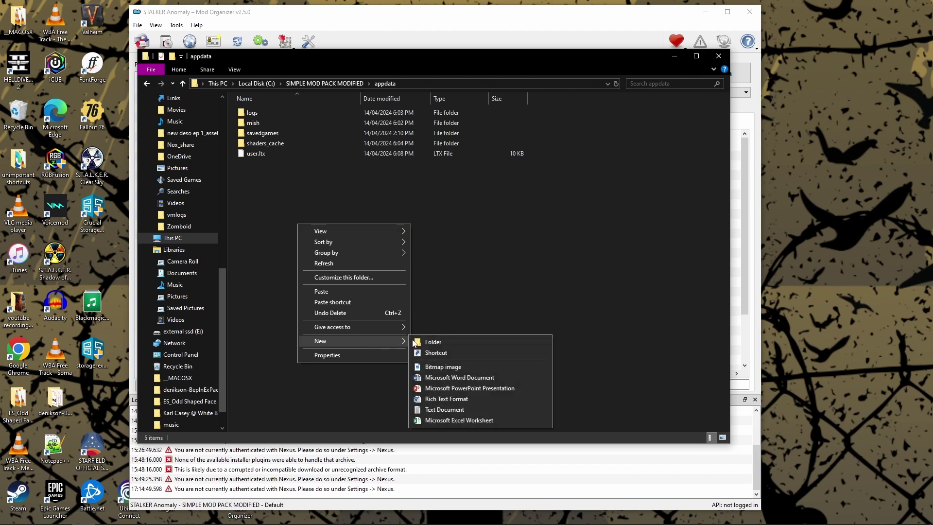
left_click(442, 340)
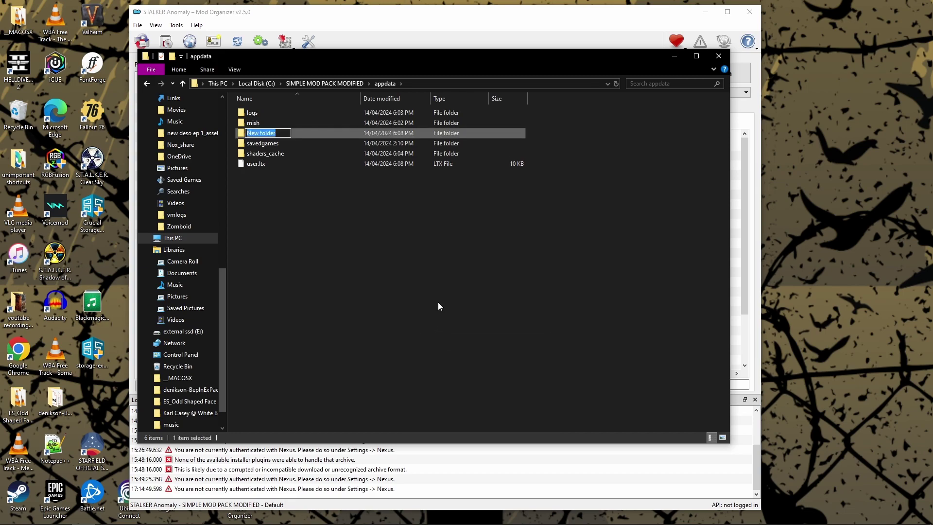
type("anom")
left_click(375, 263)
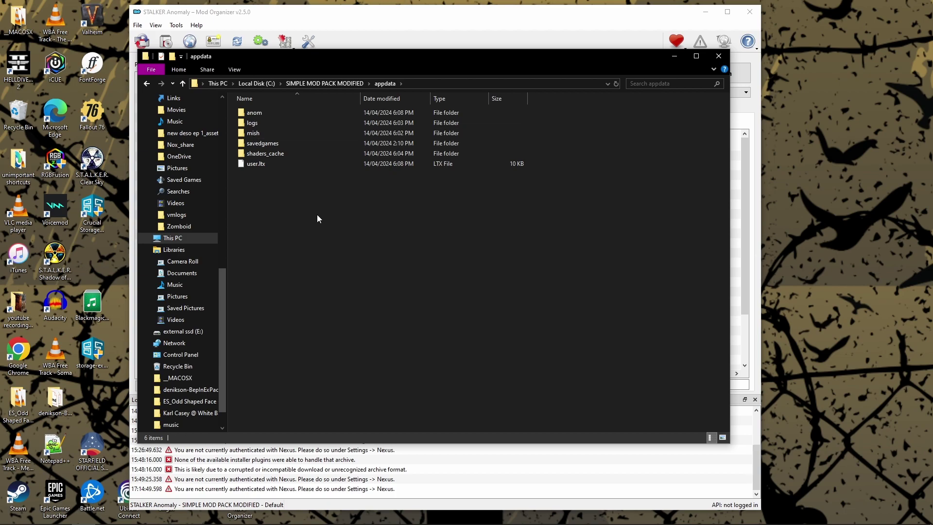
- Rename user.ltx in the appdata folder to user.bak and accept the file extension change
right_click(276, 165)
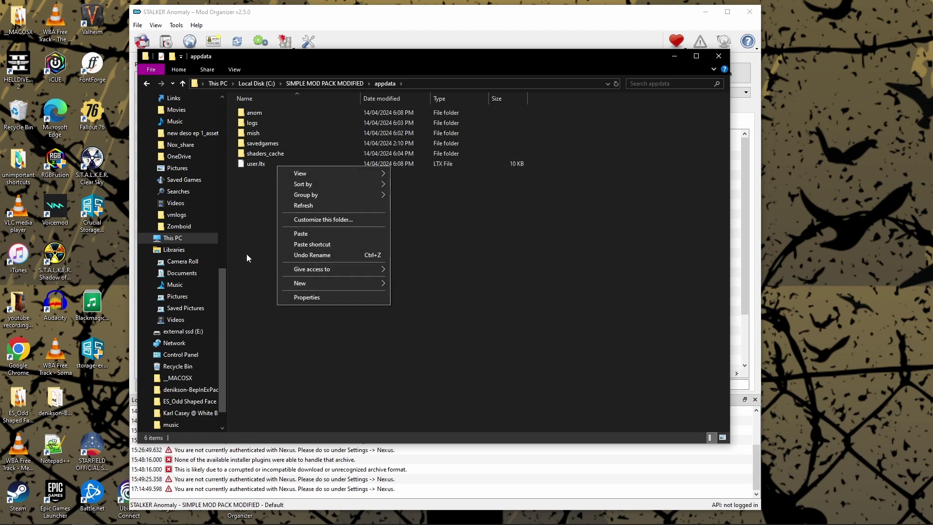
left_click(271, 179)
right_click(279, 164)
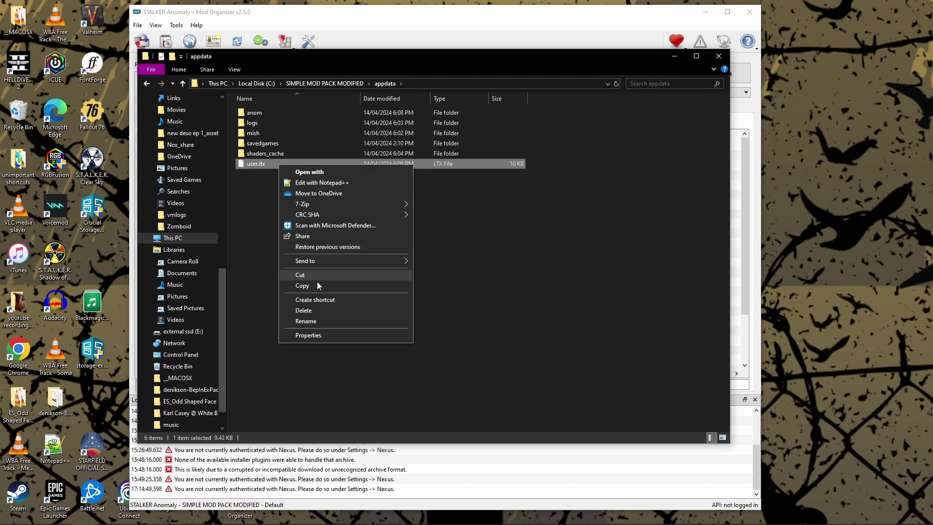
left_click(324, 321)
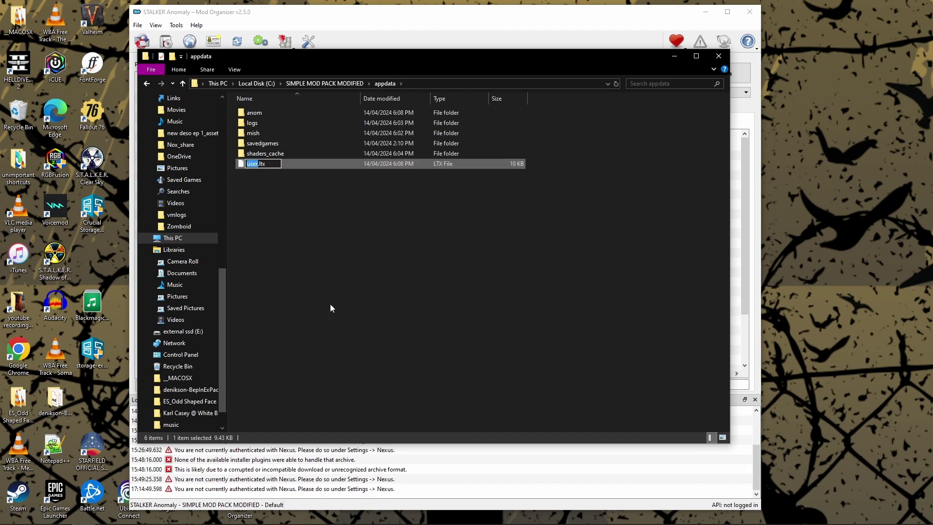
key("Right")
key("Right")
key("Right")
key("BackSpace")
key("BackSpace")
key("BackSpace")
type("bak")
key("Return")
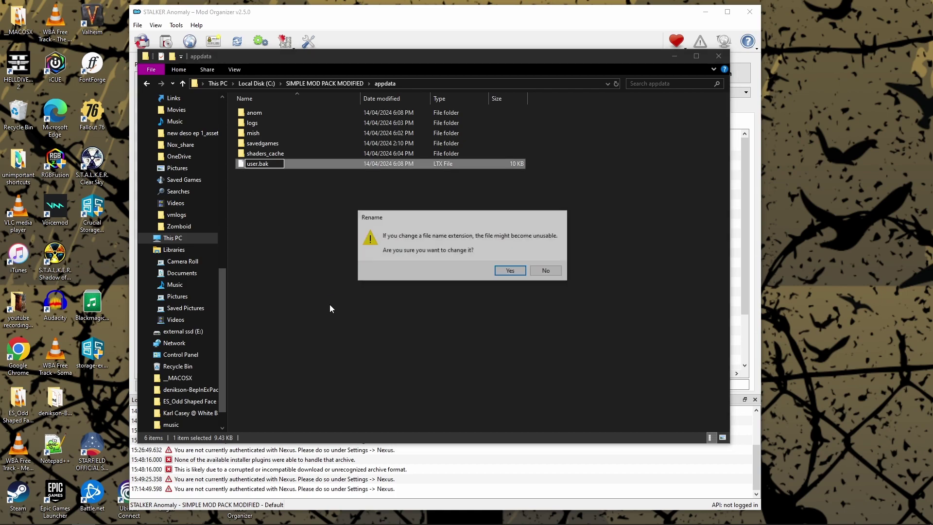
left_click(507, 272)
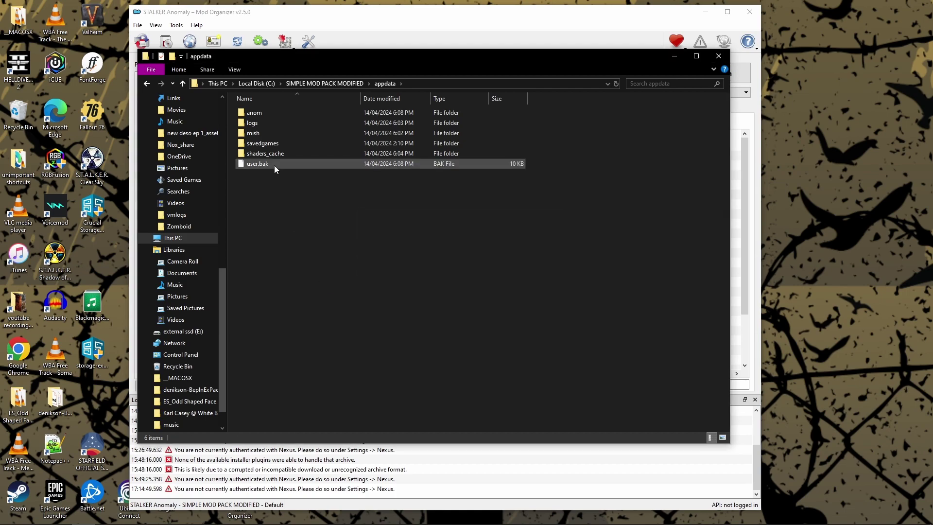
- Move user.bak into the anom folder, check that folder's contents, and return to appdata
left_click_drag(274, 165, 272, 112)
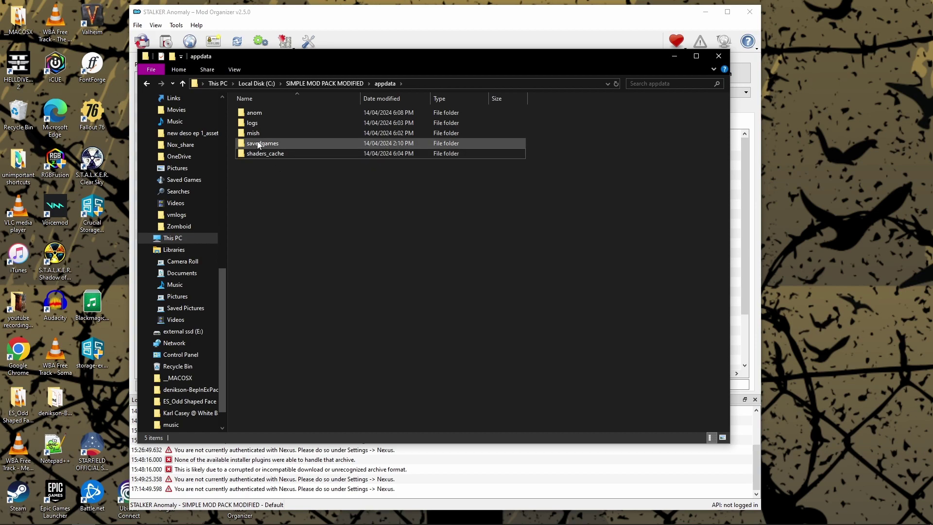
double_click(264, 112)
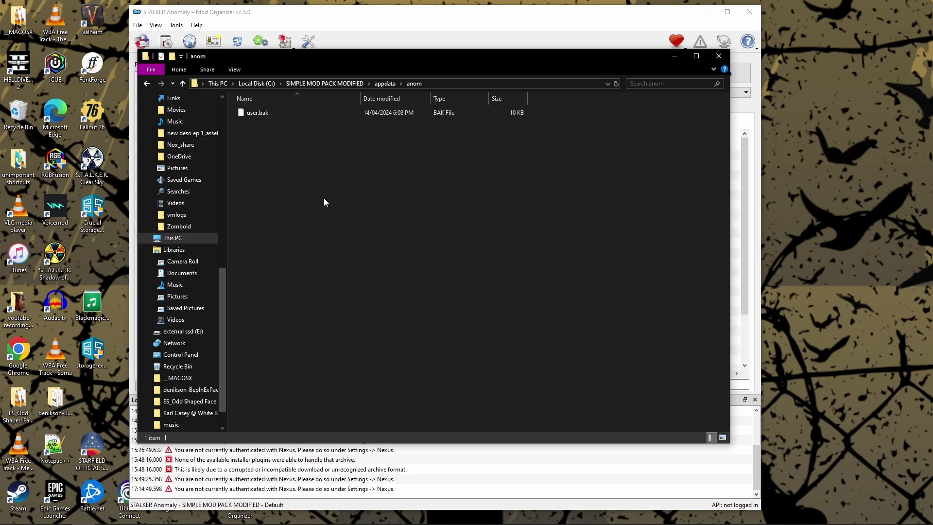
left_click(183, 83)
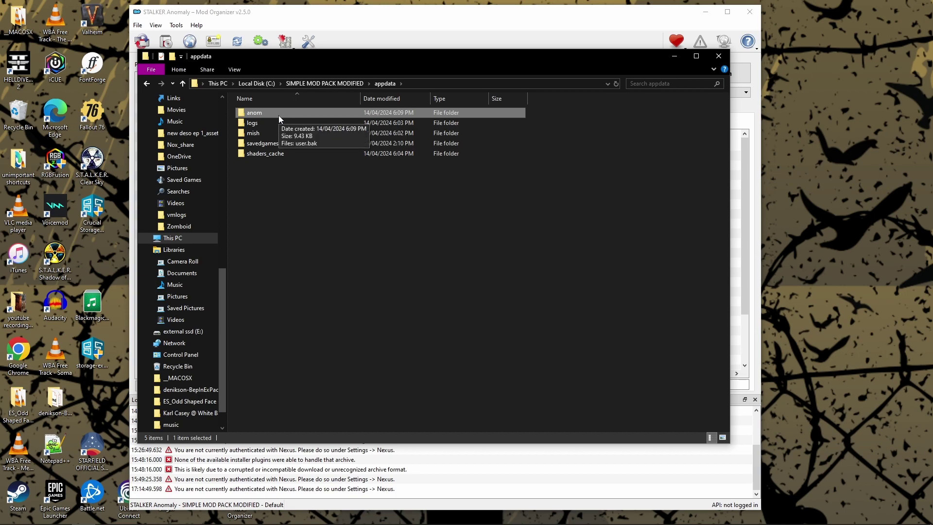
left_click(347, 238)
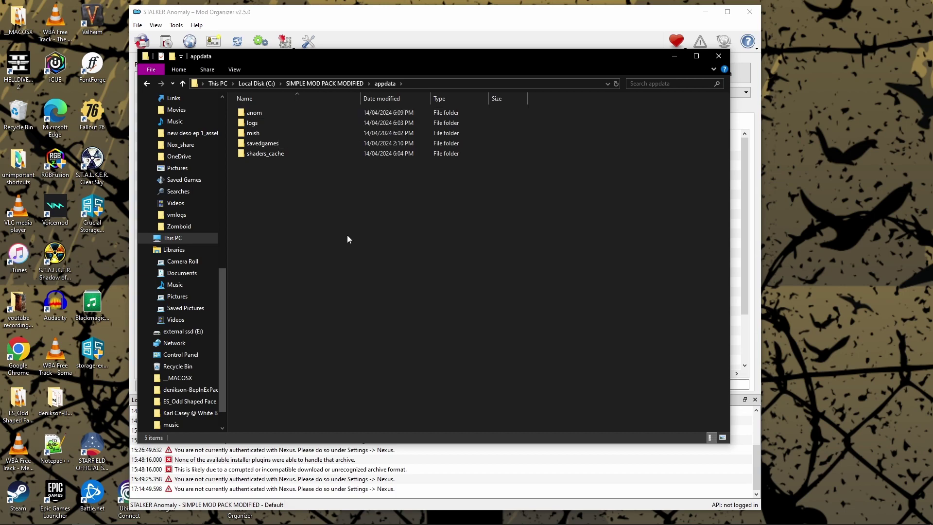
- Switch to Mod Organizer and disable Michikos_Weather_Revamp_Revised.3 and Dynamic_Tonemap_Extended.8 in the GRAPHIXS group
left_click(672, 57)
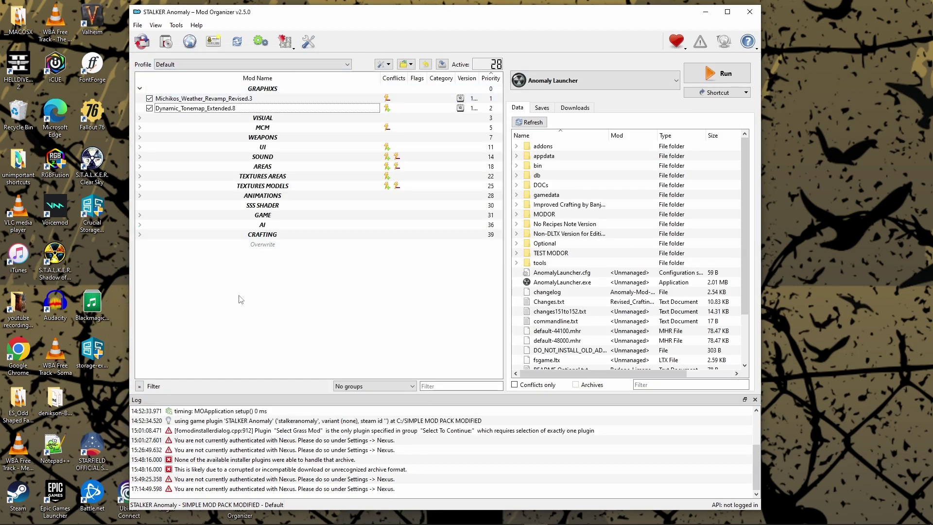
left_click(149, 99)
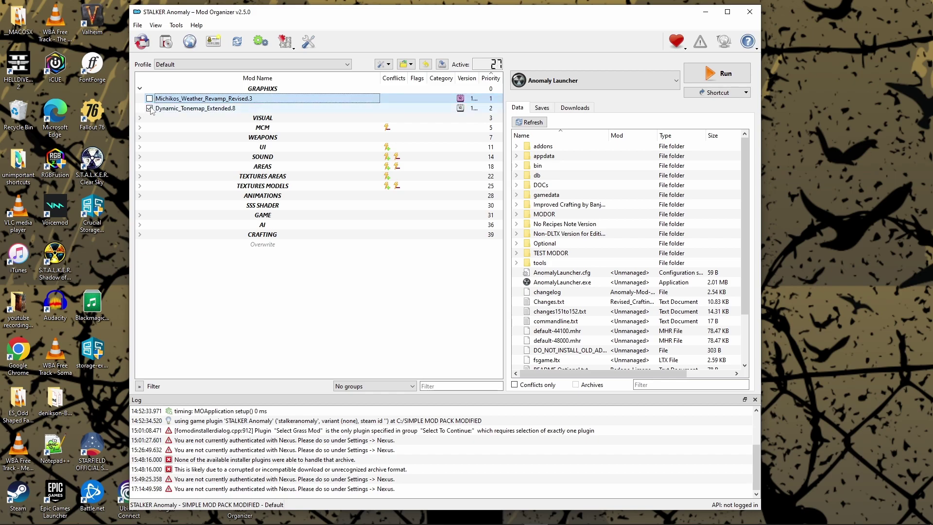
left_click(149, 108)
- Start installing the Dunkels_Weather_Mod_for_Anomaly archive from the GRAPHIXS folder with the manual install view
right_click(205, 284)
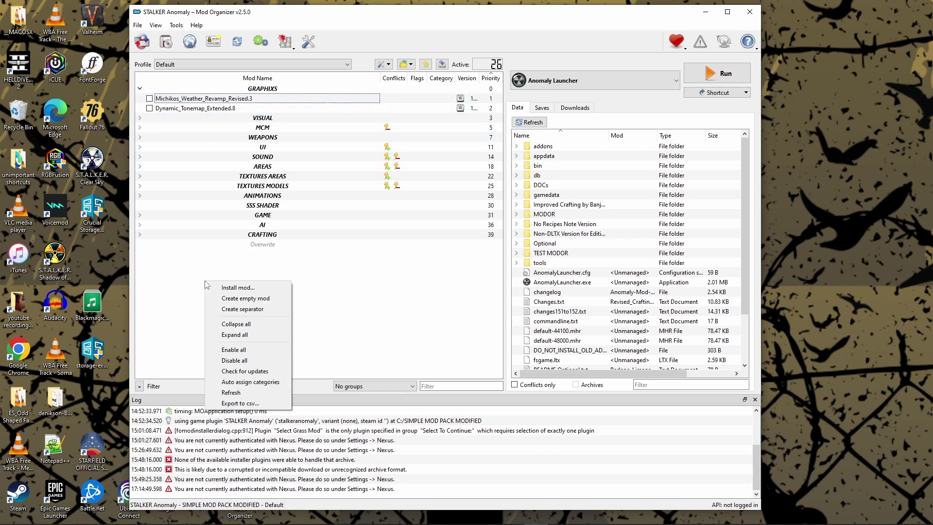
left_click(245, 288)
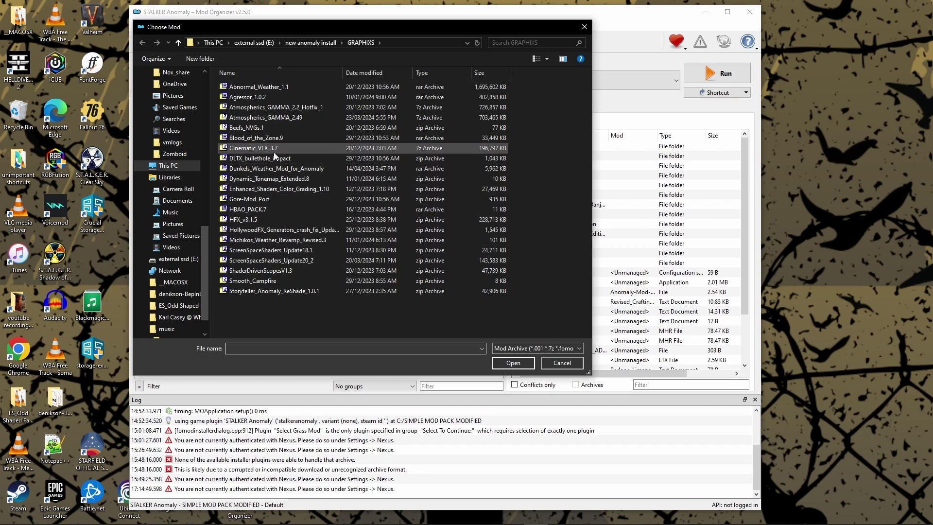
left_click(276, 168)
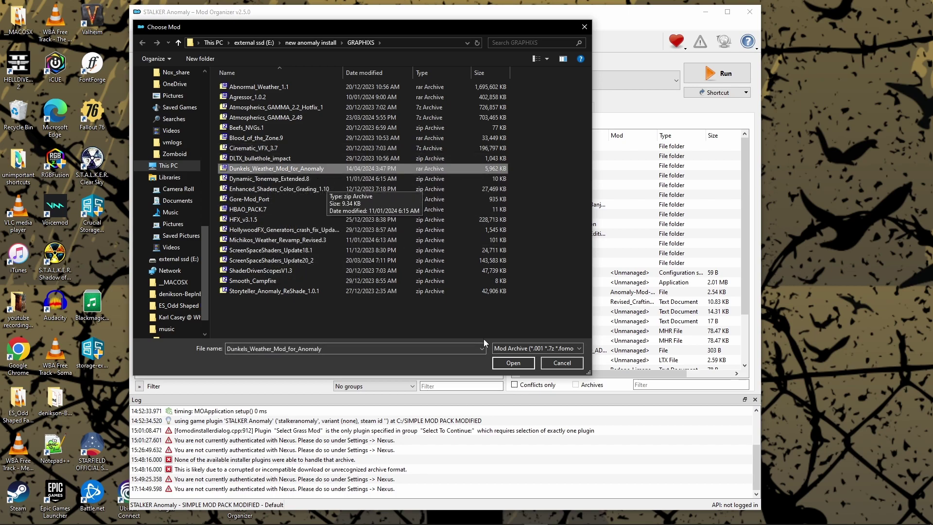
left_click(513, 362)
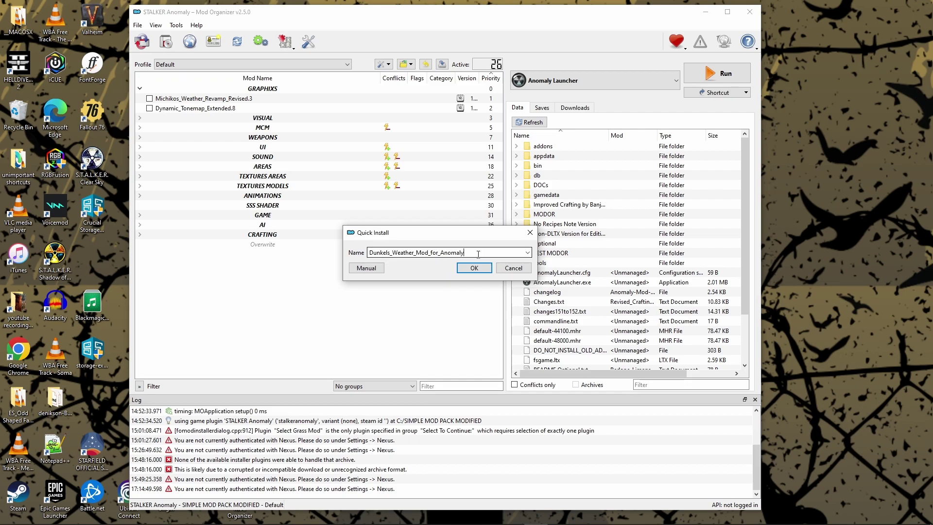
left_click(365, 268)
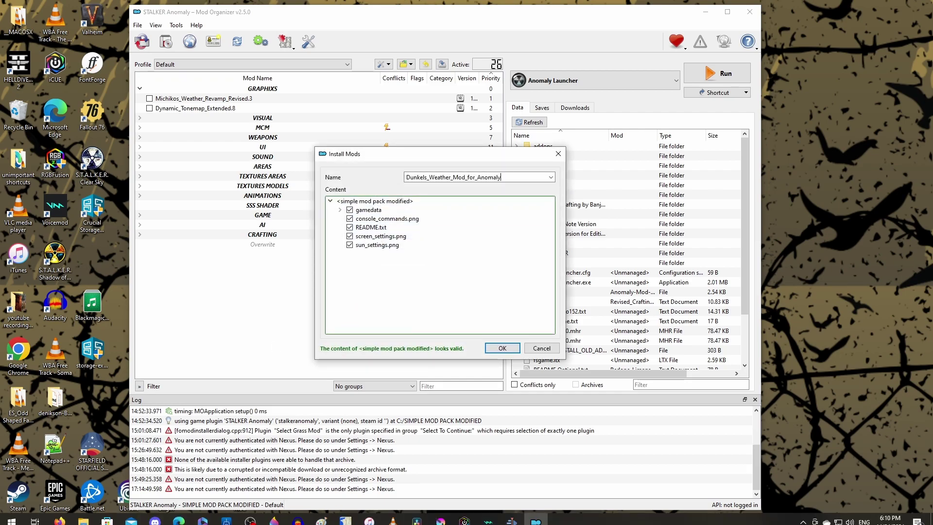
- Switch to the browser, review the description and preview images on the Dunkel's Weather Mod page, and return to Mod Organizer
left_click(59, 515)
left_click(194, 10)
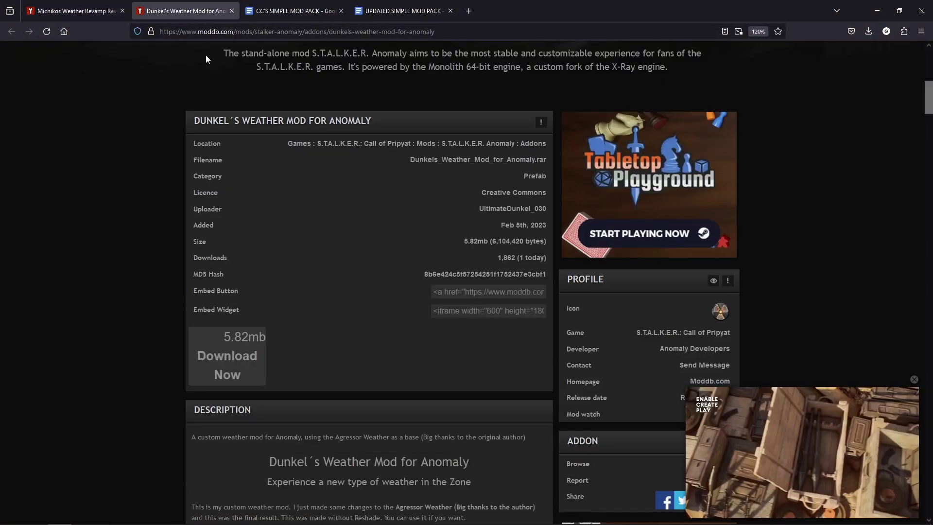
scroll(384, 286, "down", 5)
scroll(423, 291, "down", 12)
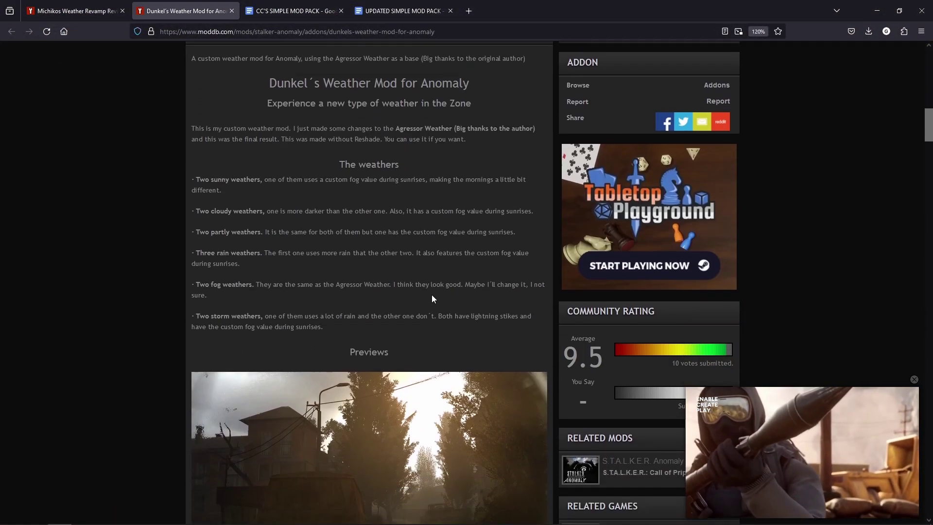
scroll(424, 307, "down", 15)
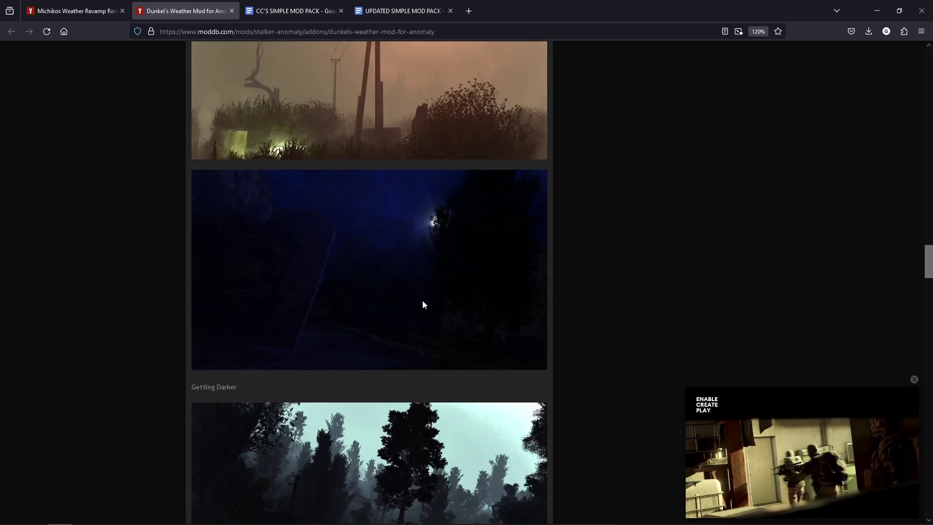
scroll(422, 297, "down", 10)
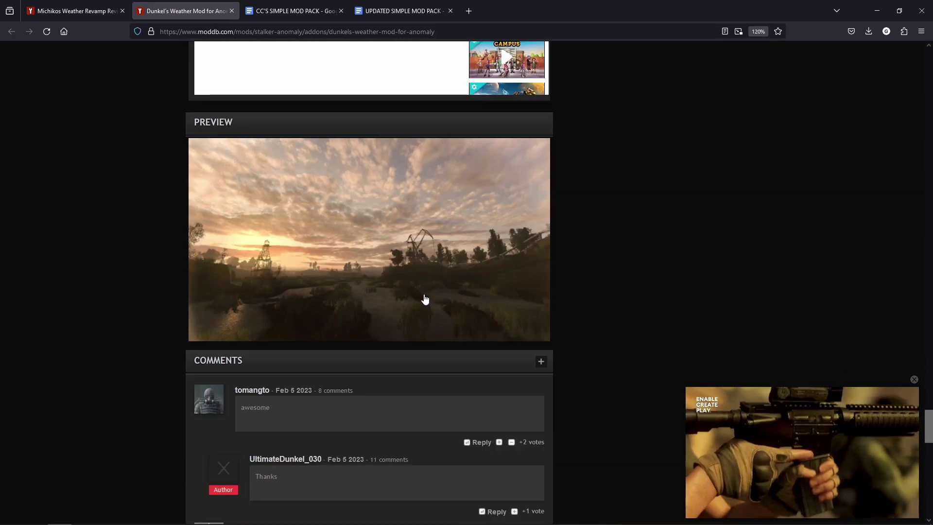
scroll(425, 292, "up", 4)
left_click(877, 11)
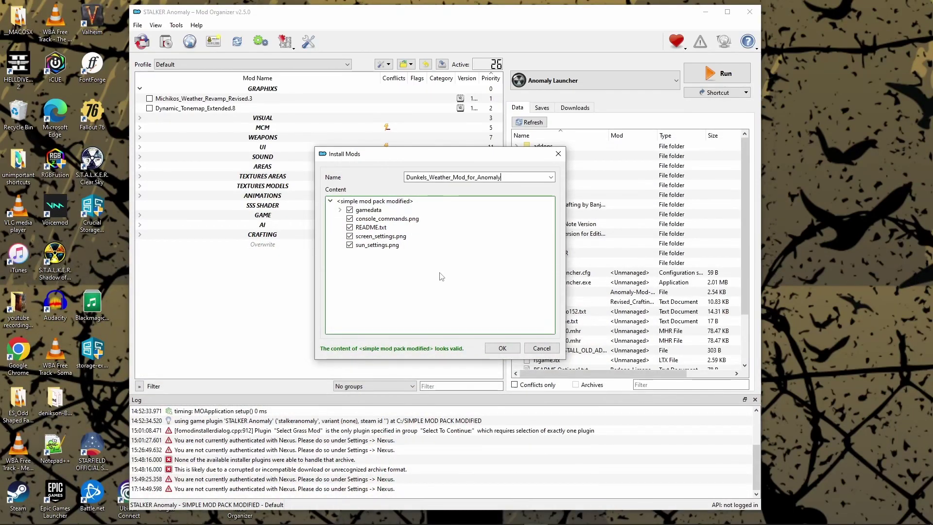
- Open sun_settings.png, screen_settings.png and console_commands.png from the mod's contents and move the image windows apart to examine the recommended settings
right_click(369, 249)
left_click(384, 254)
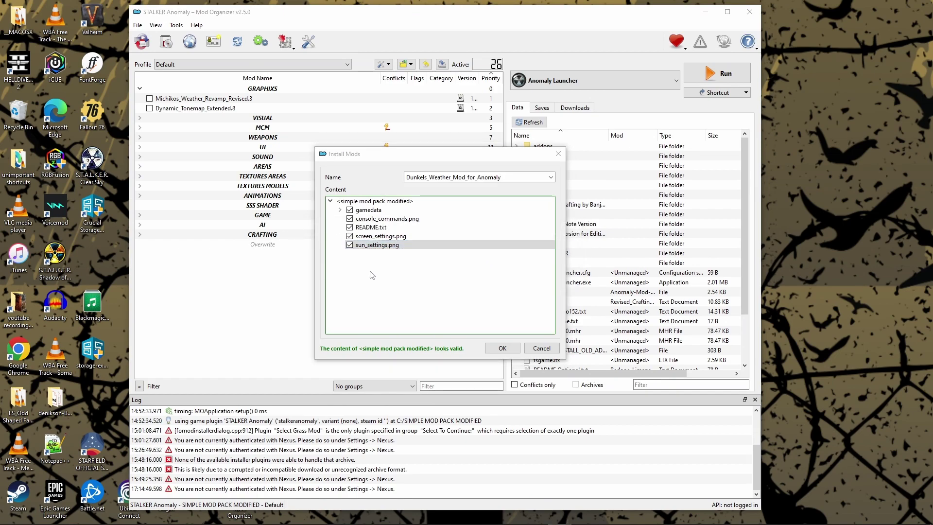
right_click(382, 236)
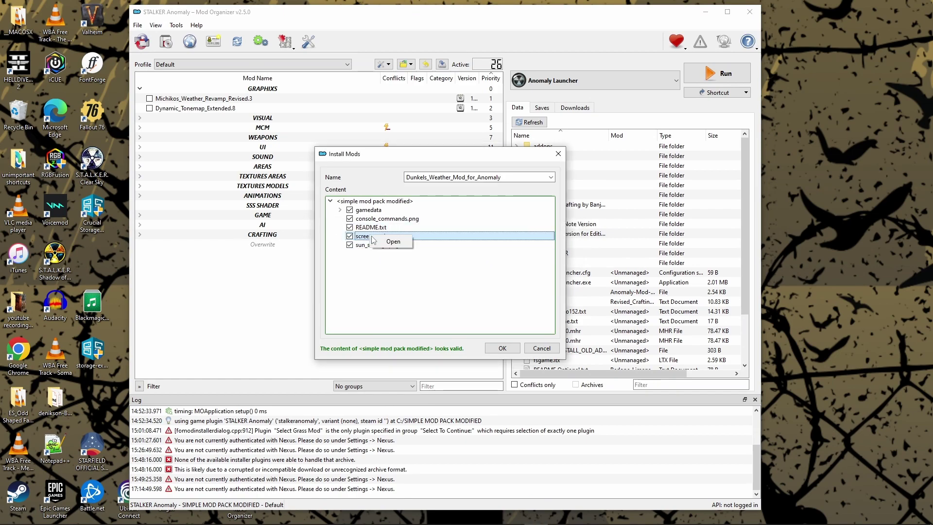
left_click(388, 242)
right_click(372, 222)
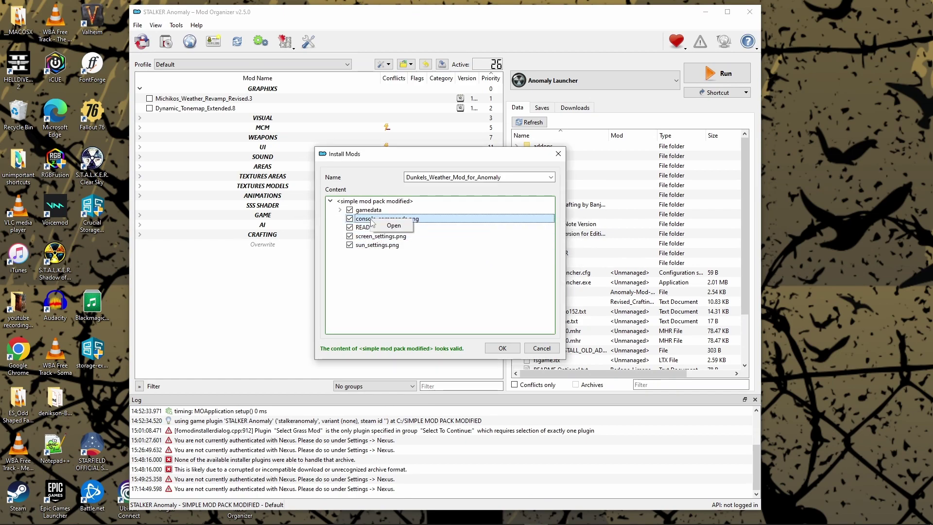
left_click(396, 228)
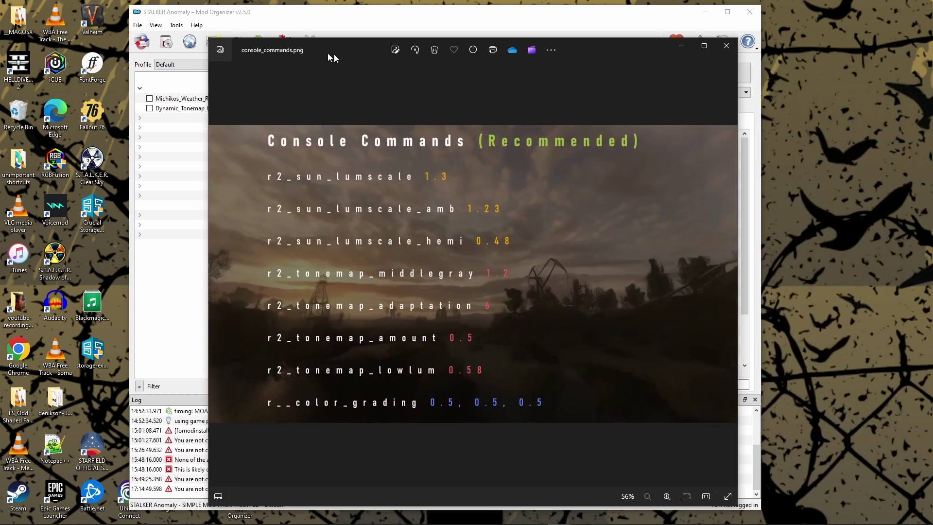
left_click_drag(291, 43, 152, 28)
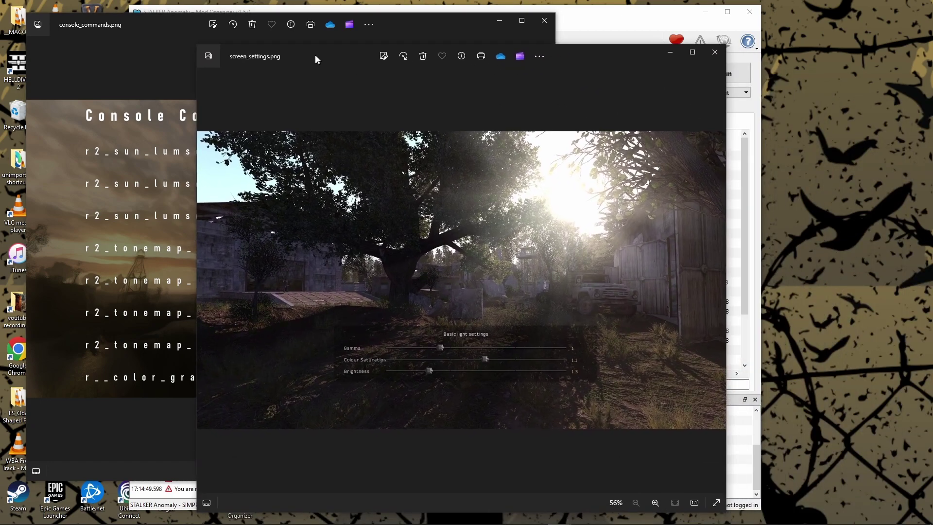
left_click_drag(315, 54, 185, 44)
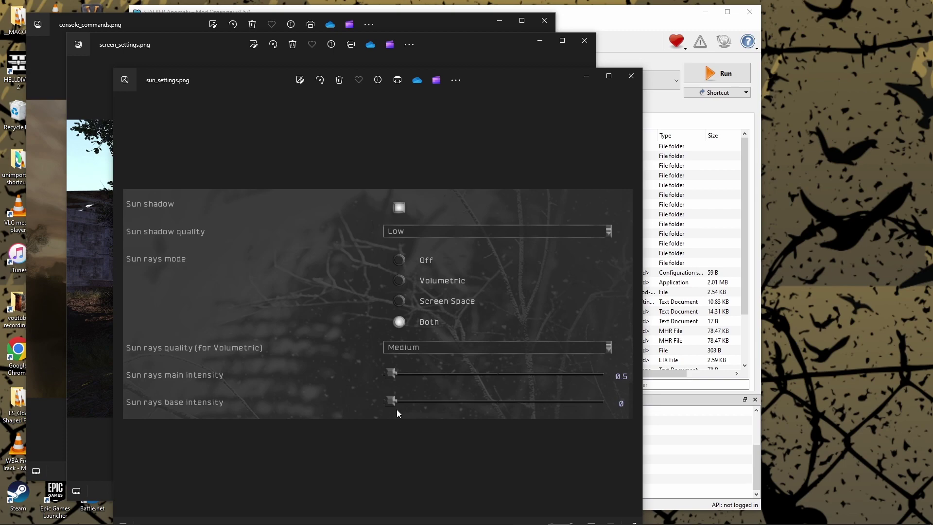
- Close sun_settings.png and move screen_settings.png and console_commands.png out of the way, examining the recommended light settings and console commands
key("alt+F4")
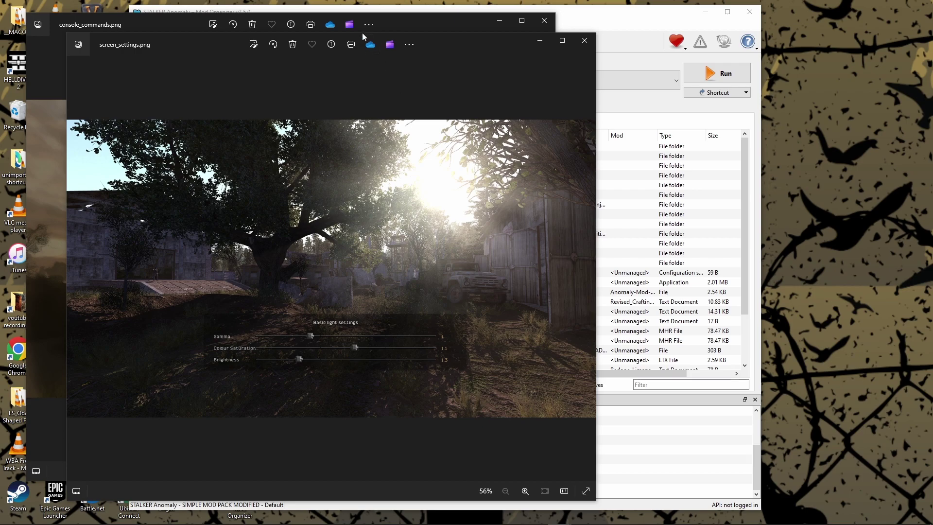
left_click_drag(197, 44, 932, 272)
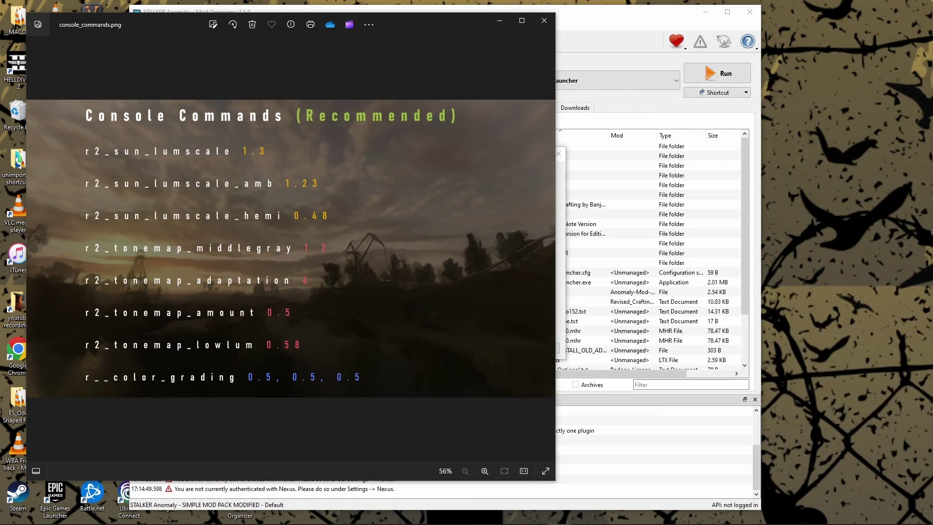
left_click_drag(129, 21, 932, 243)
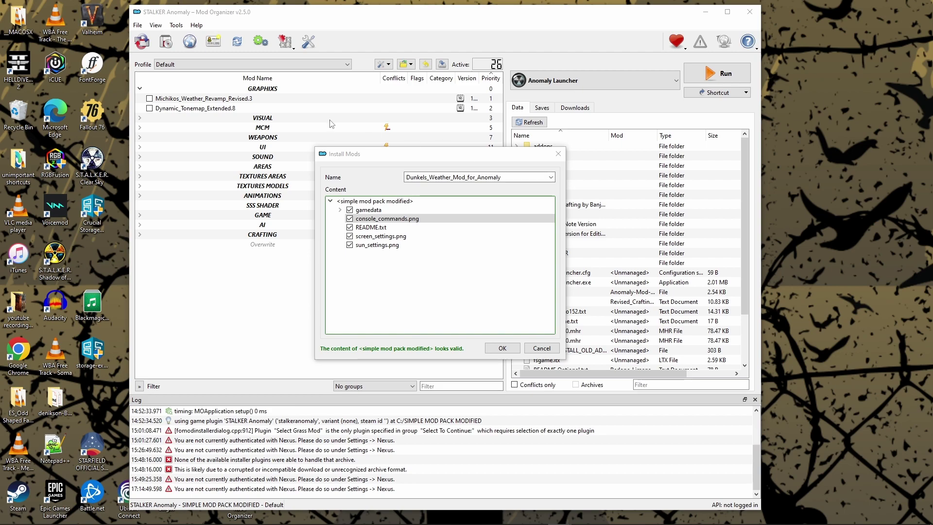
- Exclude sun_settings.png, screen_settings.png, README.txt and console_commands.png from Dunkels_Weather_Mod_for_Anomaly, keep gamedata and install the mod
left_click(349, 245)
left_click(350, 237)
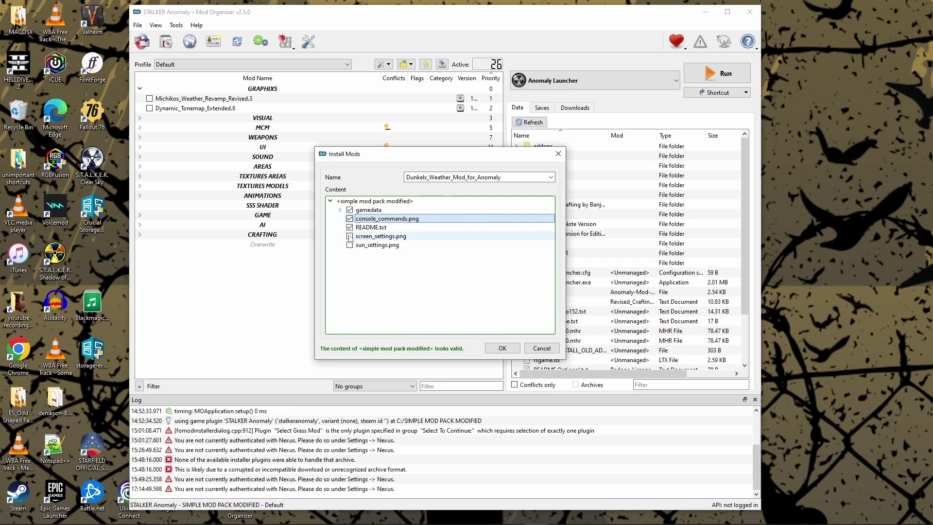
left_click(350, 228)
left_click(349, 219)
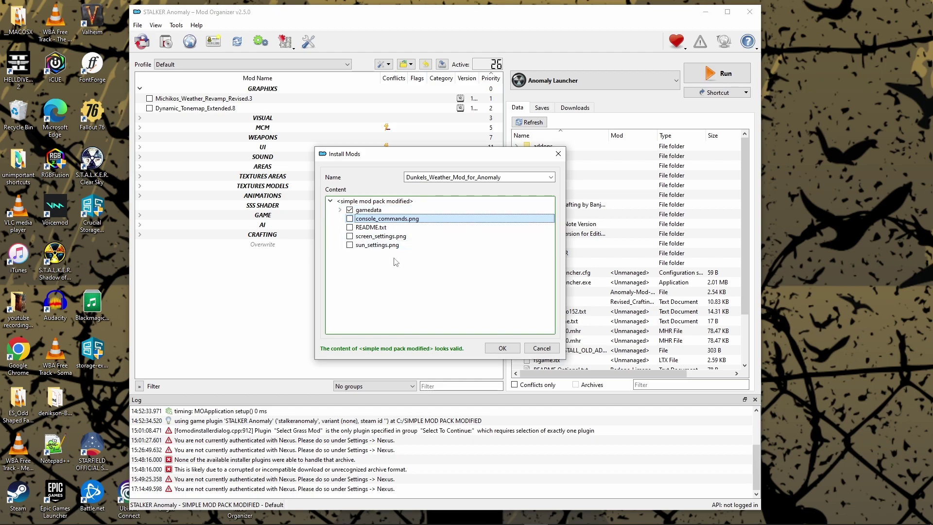
left_click(502, 348)
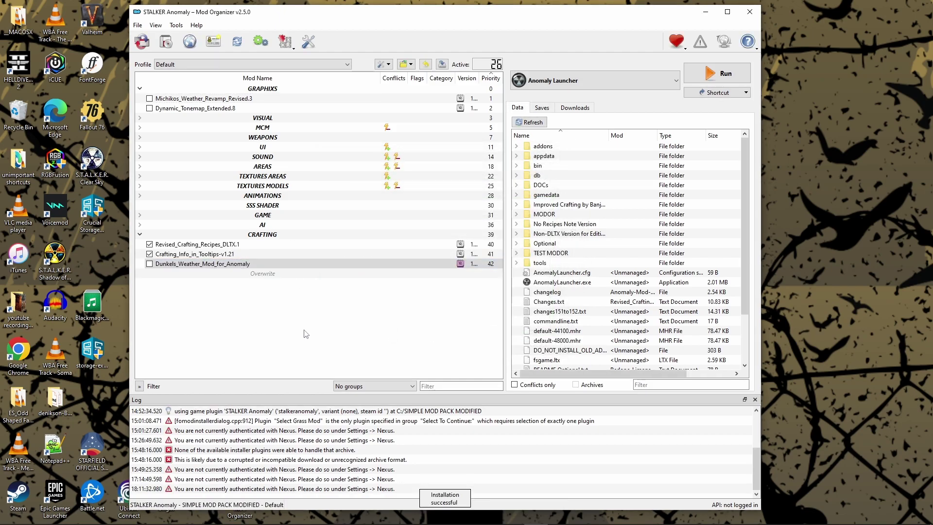
- Enable Dunkels_Weather_Mod_for_Anomaly and move it to the first place in the GRAPHIXS group
left_click(149, 263)
left_click_drag(161, 267, 153, 100)
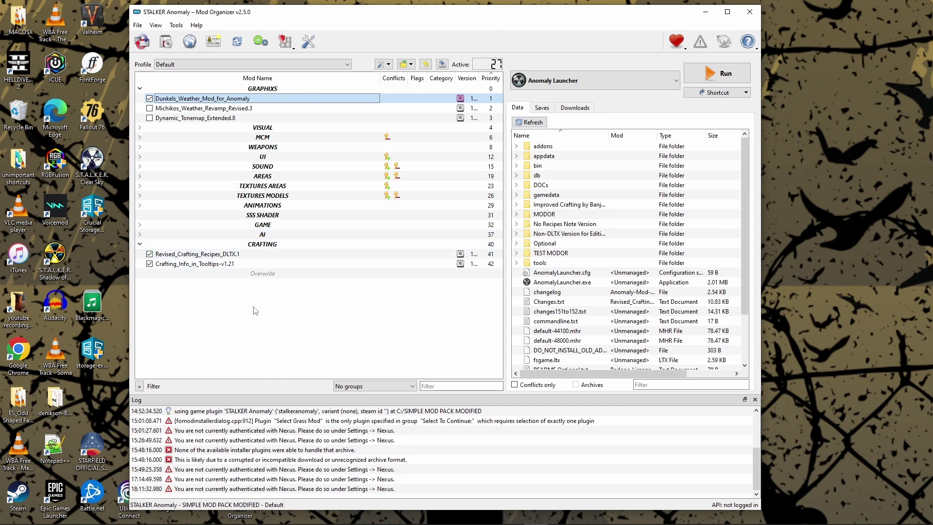
left_click(202, 119)
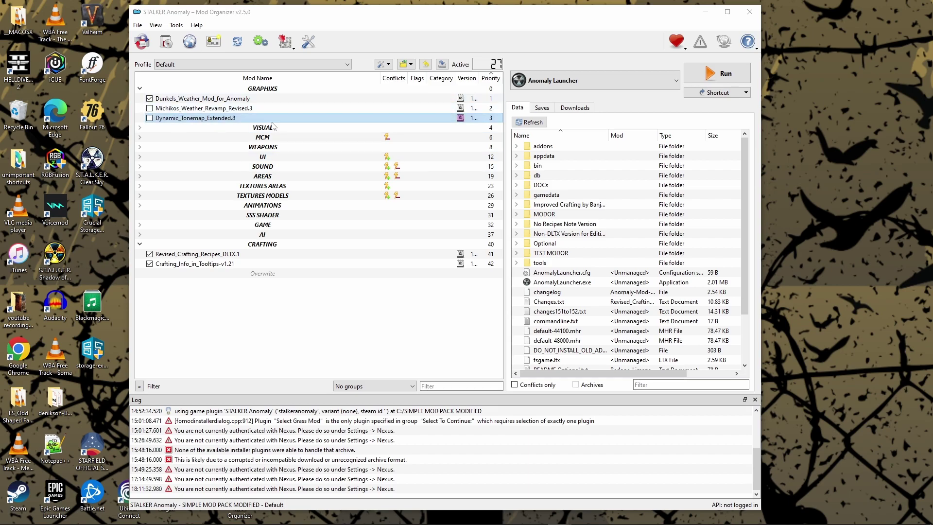
- Start the game through Anomaly Launcher with Delete Shader Cache enabled, and bring up the advanced visual settings
left_click(710, 76)
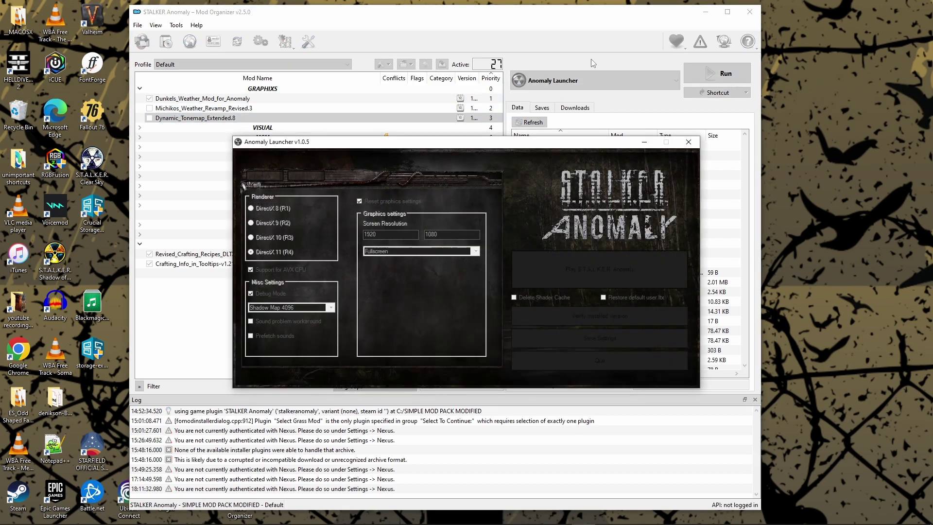
left_click(514, 297)
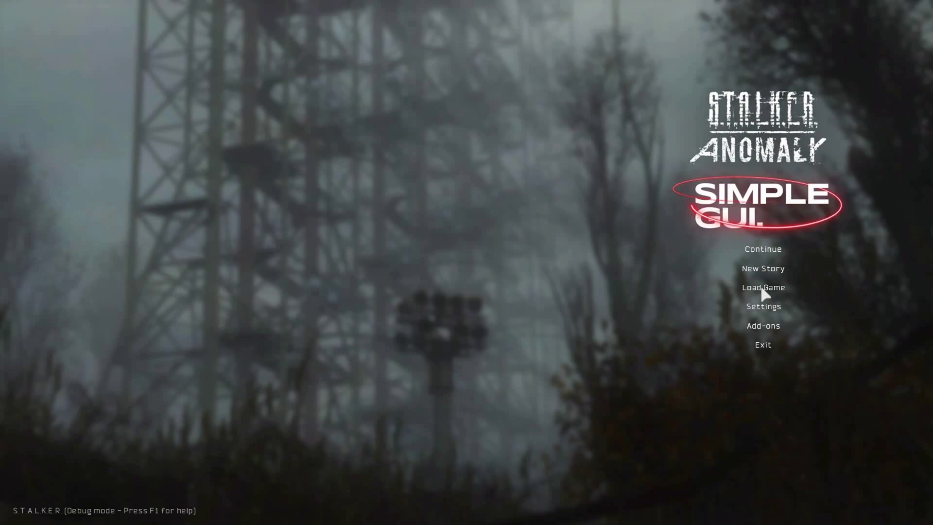
left_click(763, 307)
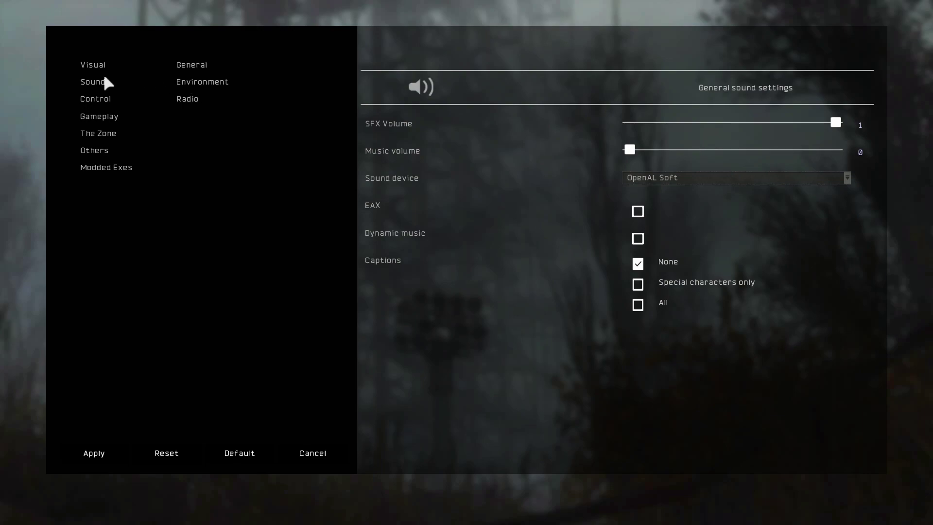
left_click(130, 70)
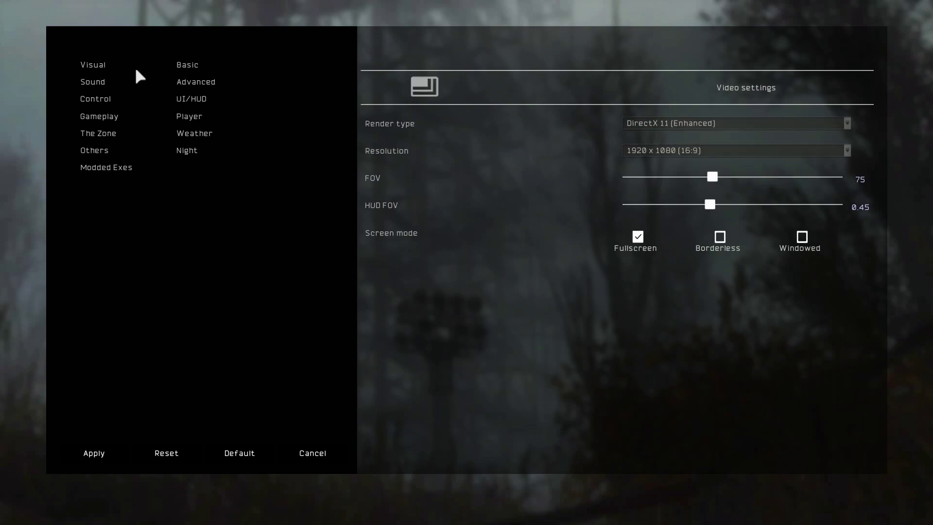
left_click(200, 81)
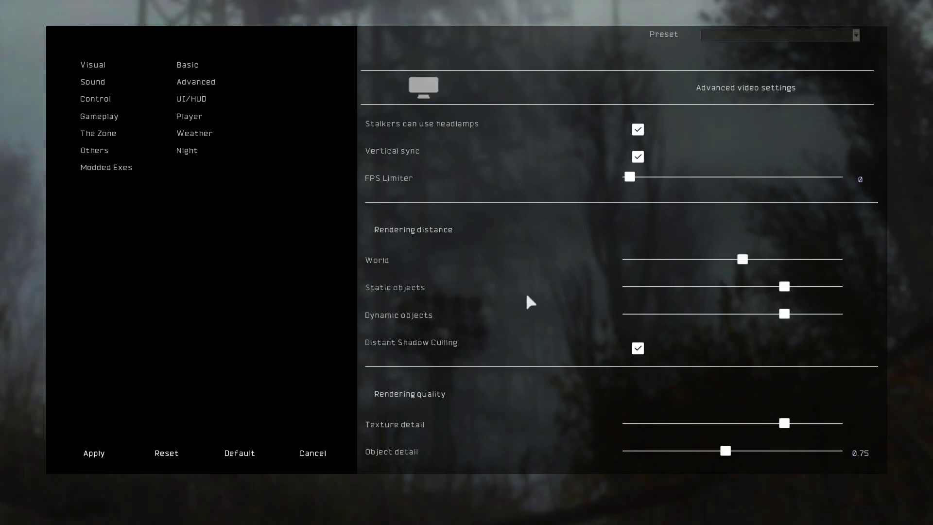
- Set the sun shadow quality to Low, the sun rays mode to Both and the sun rays main intensity to 0.5
scroll(526, 294, "down", 10)
scroll(516, 294, "up", 4)
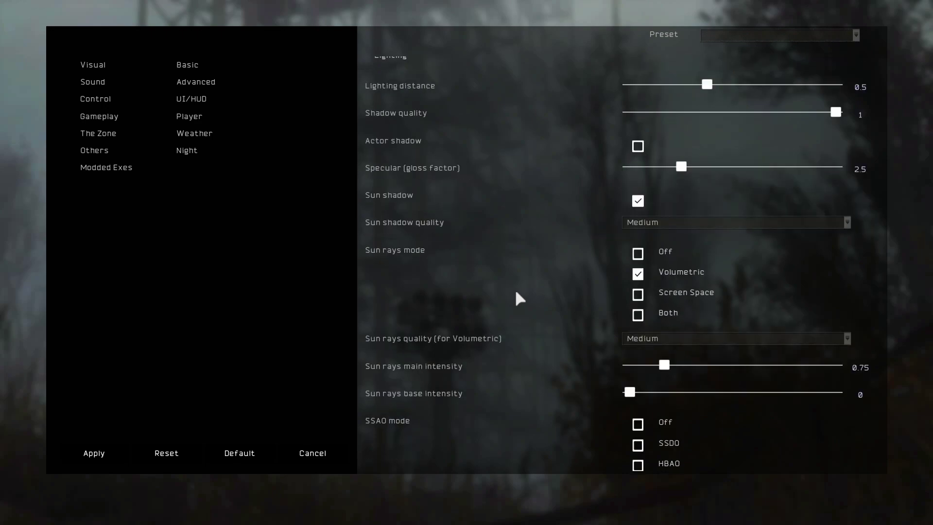
scroll(517, 294, "up", 2)
scroll(519, 298, "down", 2)
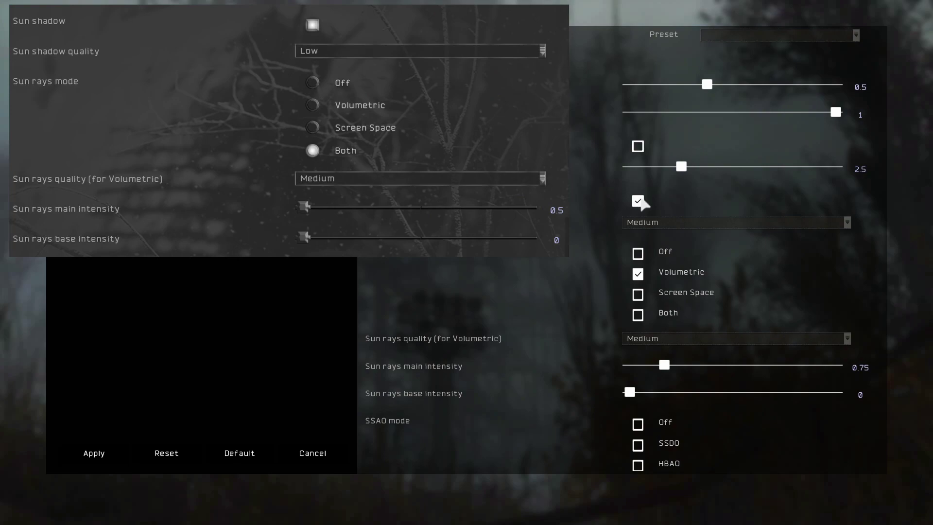
left_click(672, 222)
left_click(641, 236)
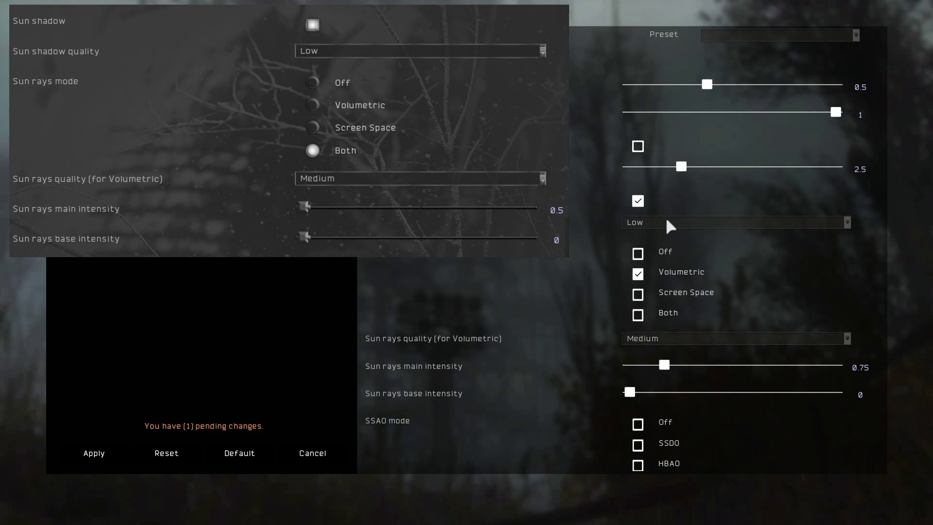
left_click(638, 314)
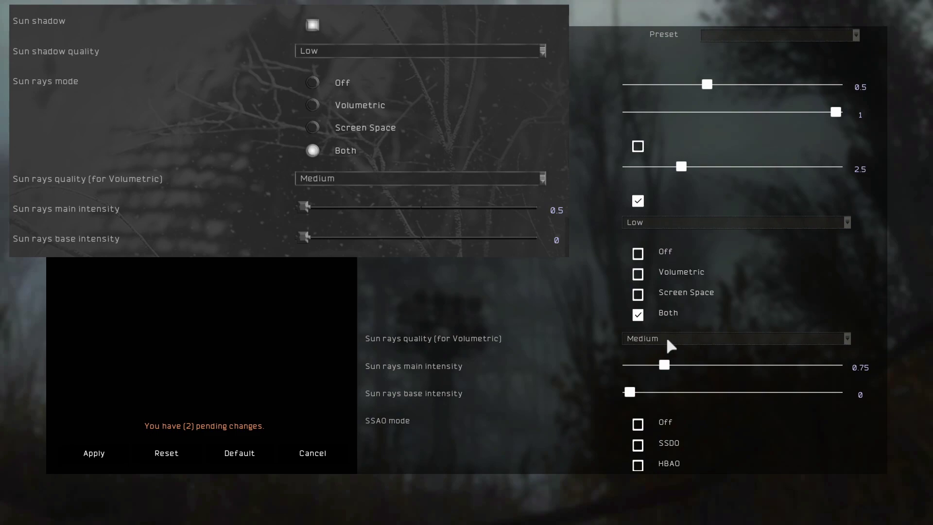
left_click_drag(664, 365, 576, 375)
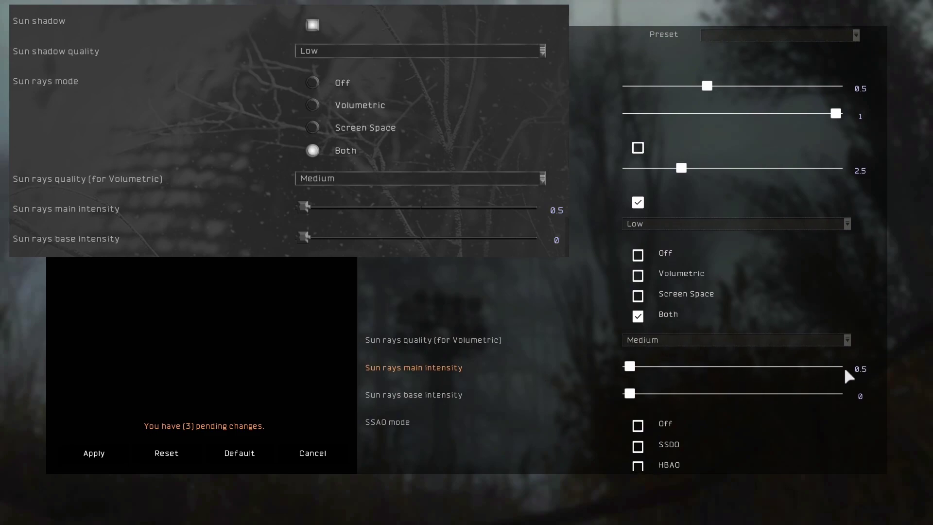
- Set the SSAO mode to Off in the advanced video settings
scroll(537, 324, "down", 3)
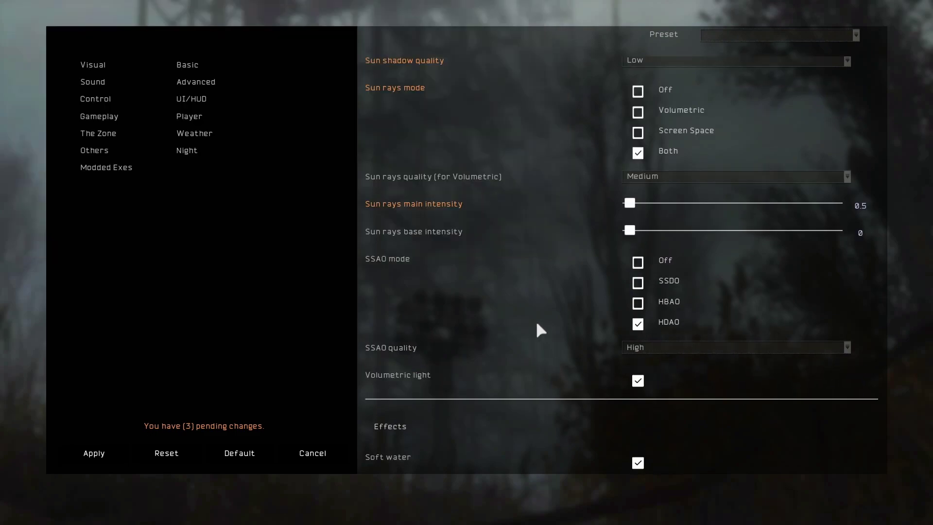
left_click(638, 262)
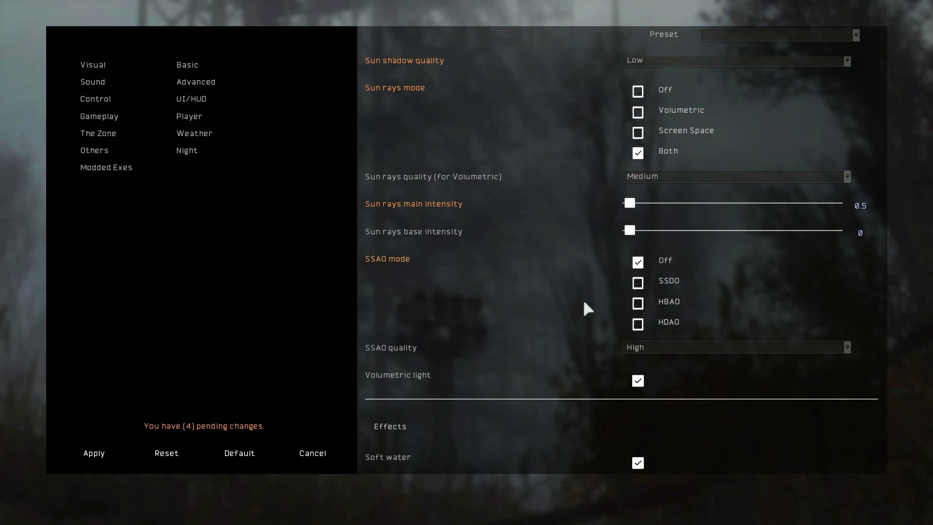
scroll(582, 297, "down", 3)
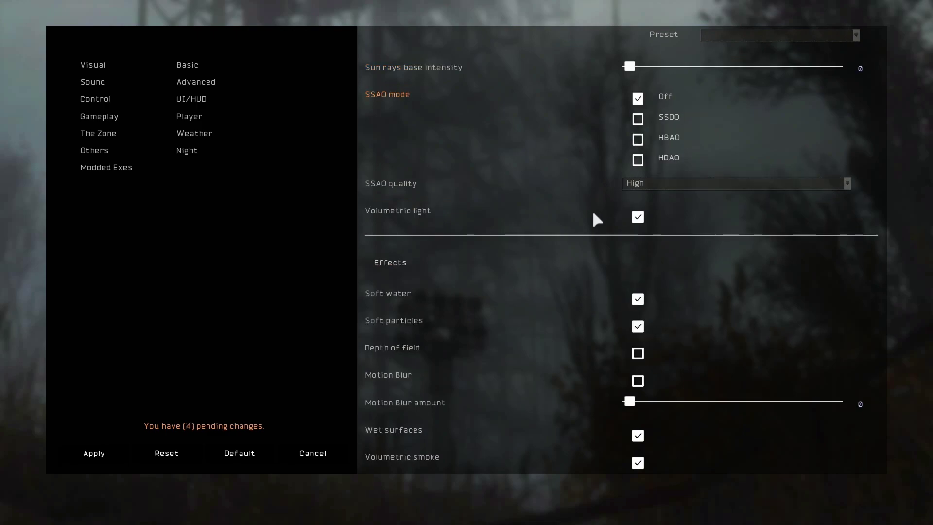
- Lower the grass size and grass density, and set the anisotropic filtering to 4
scroll(593, 210, "up", 9)
scroll(595, 213, "up", 3)
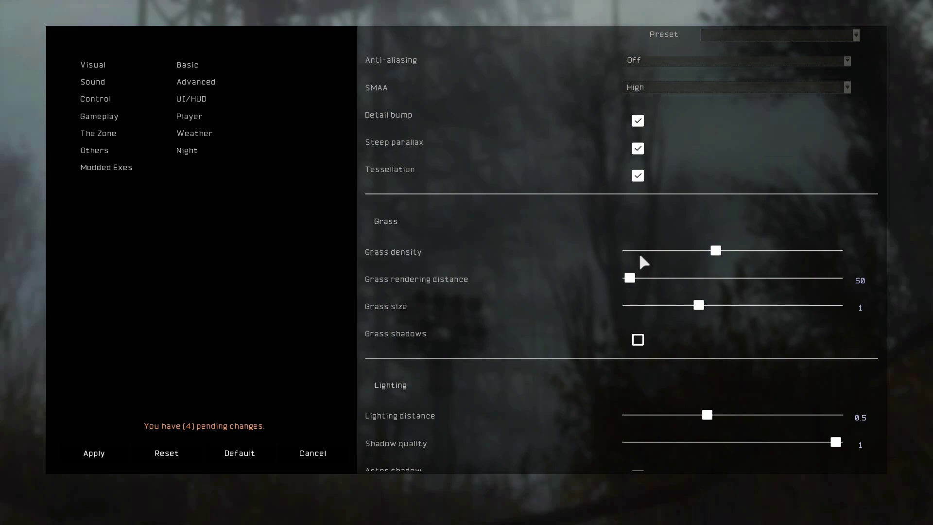
left_click_drag(699, 310, 659, 310)
left_click_drag(722, 251, 698, 251)
scroll(578, 209, "up", 3)
left_click(649, 199)
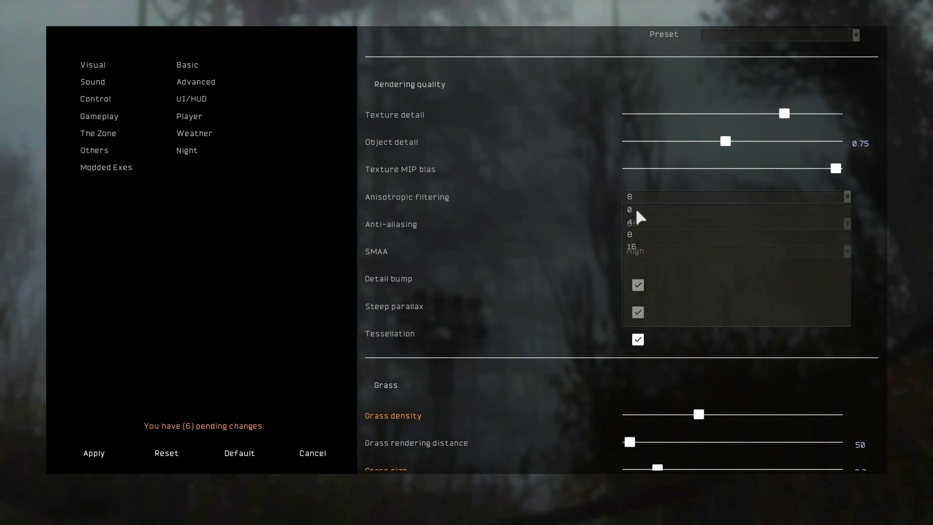
left_click(630, 219)
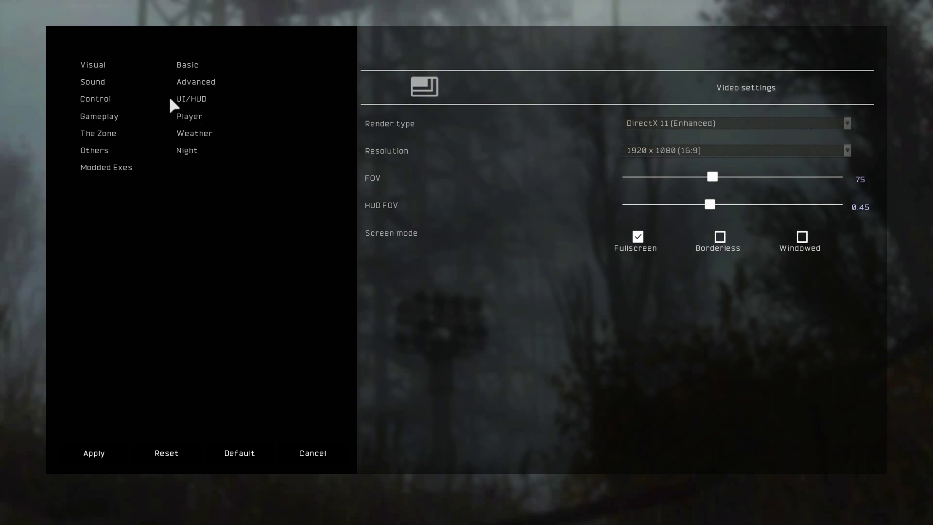
- Check the gameplay difficulty settings, leave the settings and start a new story
left_click(99, 117)
left_click(204, 118)
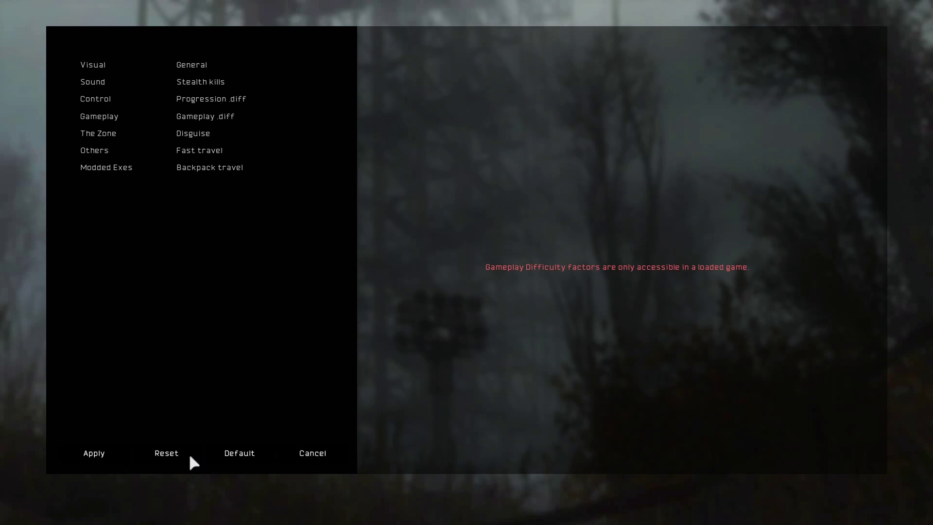
left_click(315, 453)
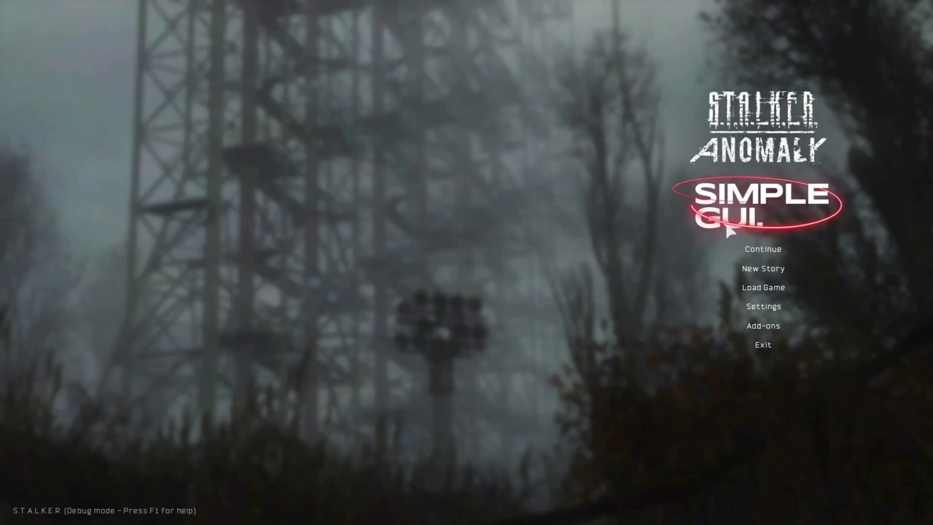
left_click(761, 266)
left_click(568, 460)
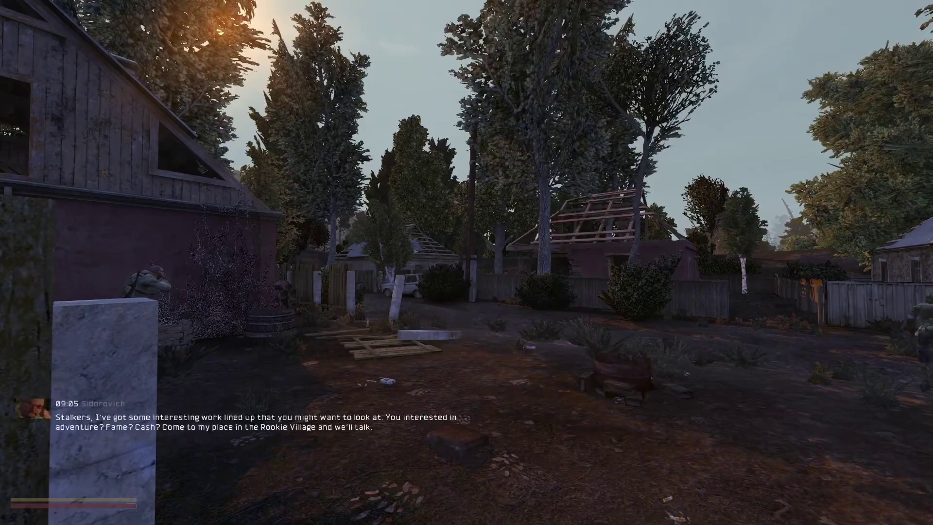
- In the loaded game's basic light settings, set the colour saturation to 1.1 and the brightness to 1.3
key("Escape")
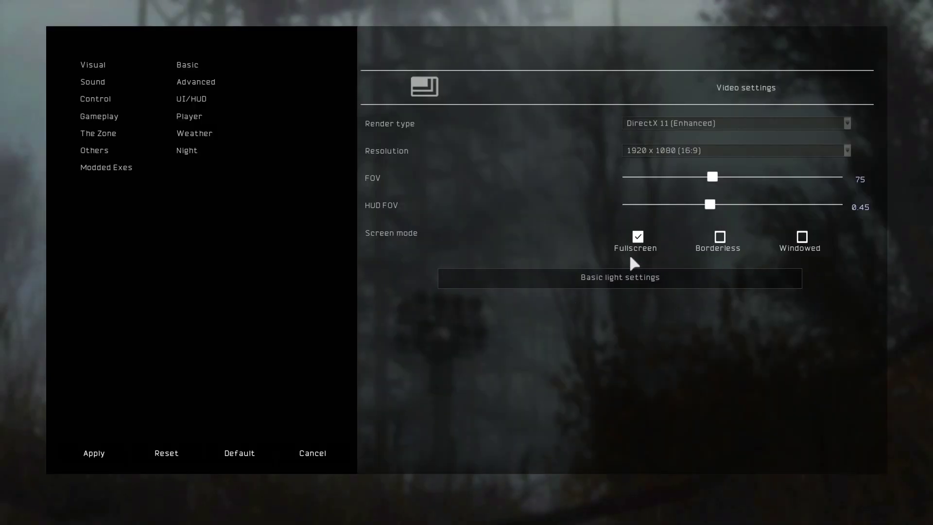
left_click(623, 278)
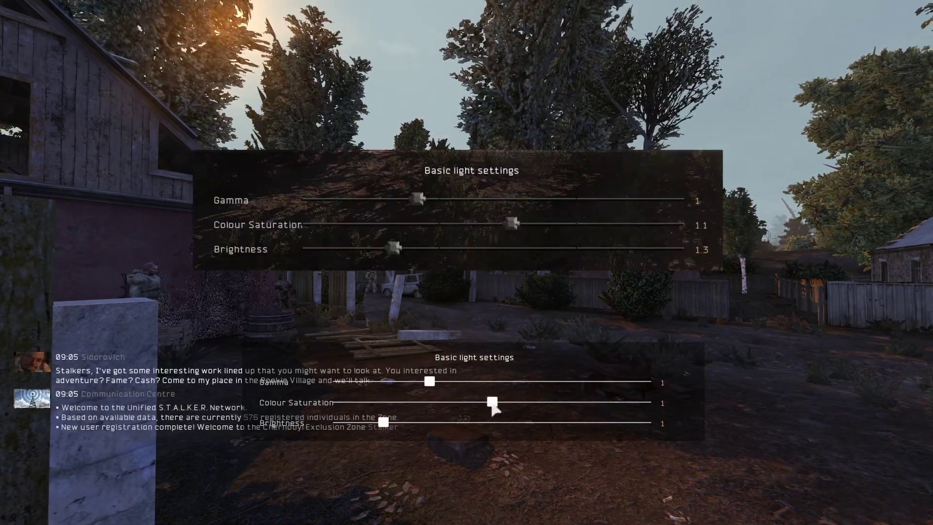
left_click_drag(494, 404, 509, 404)
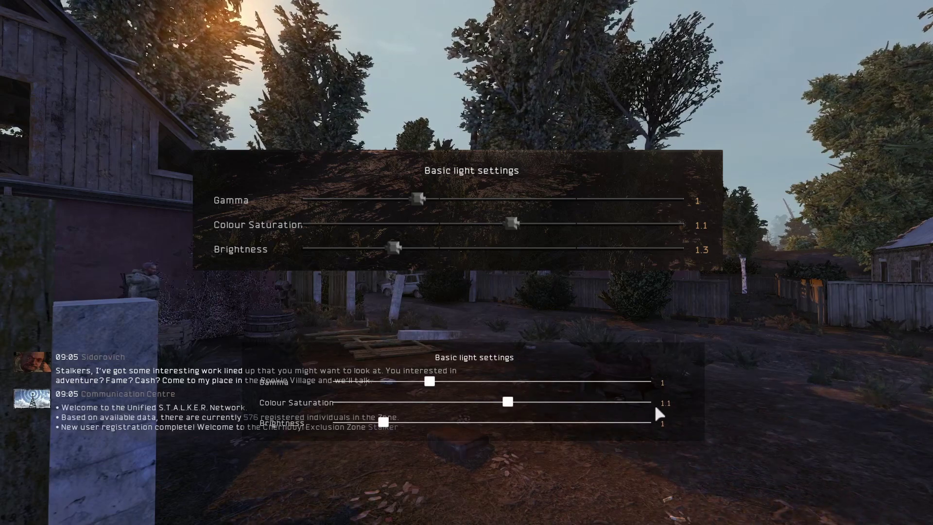
left_click_drag(388, 427, 412, 423)
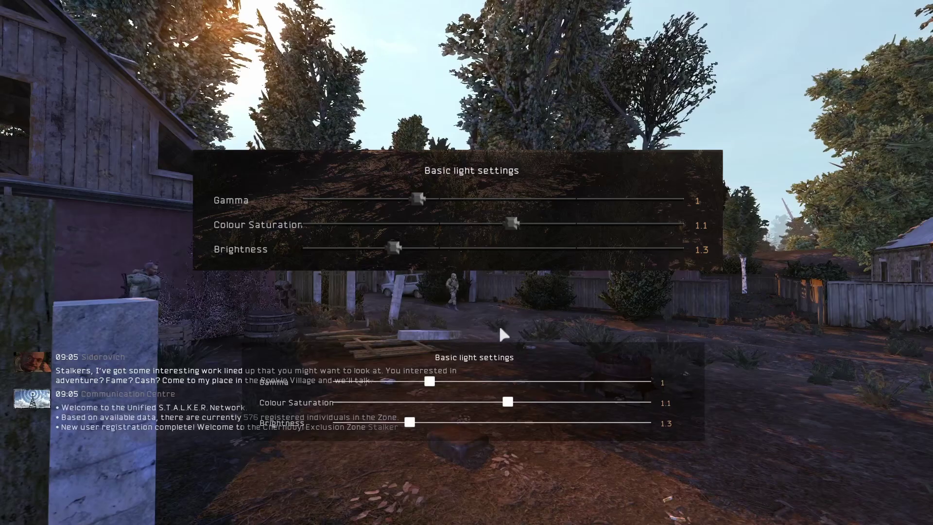
key("Escape")
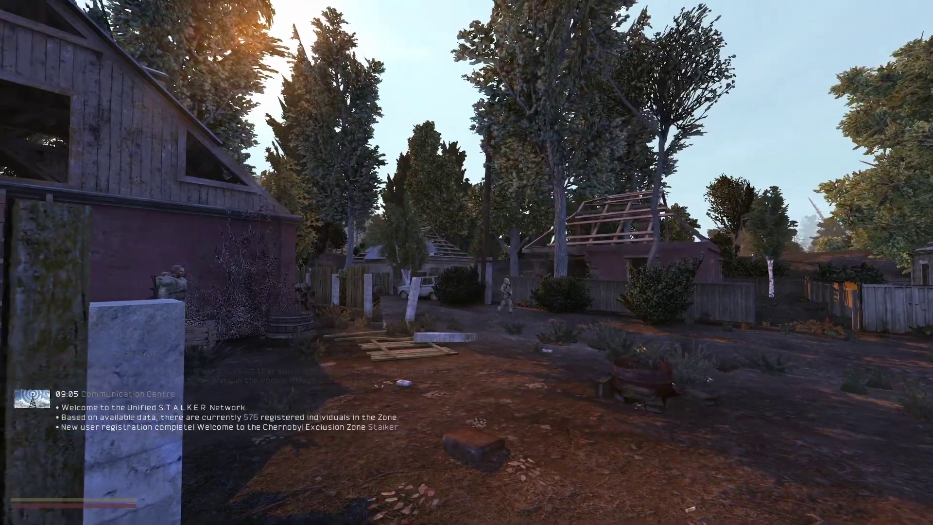
- Step back behind the village fence, turn on invisibility and god mode through the debug menu, and return to the game
key("s")
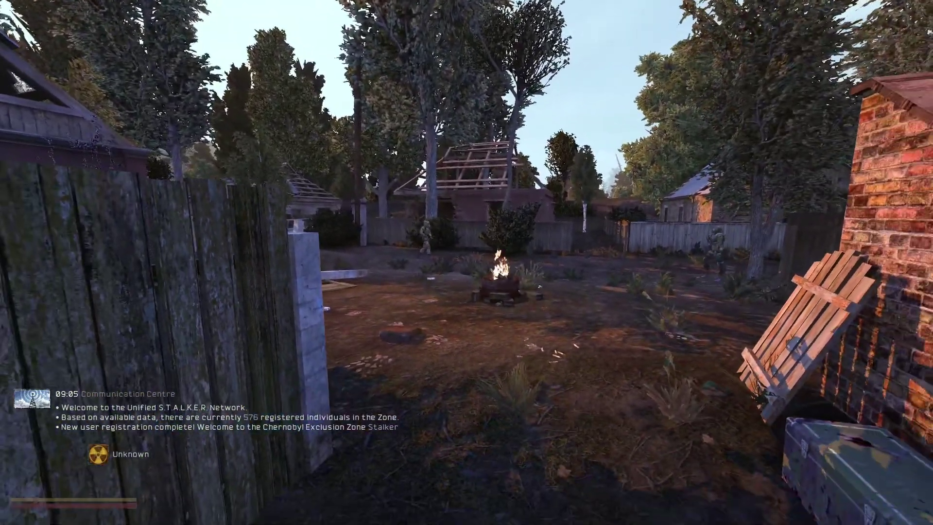
key("F7")
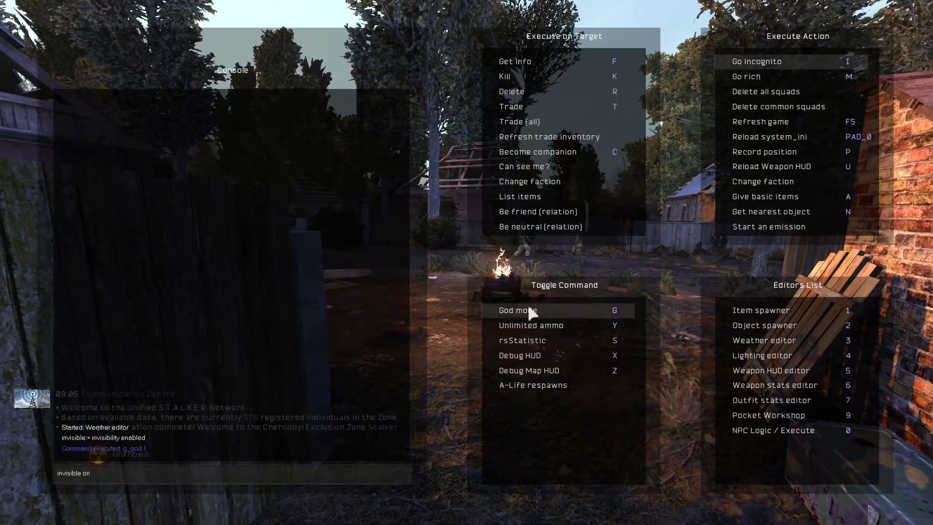
key("F7")
key("w")
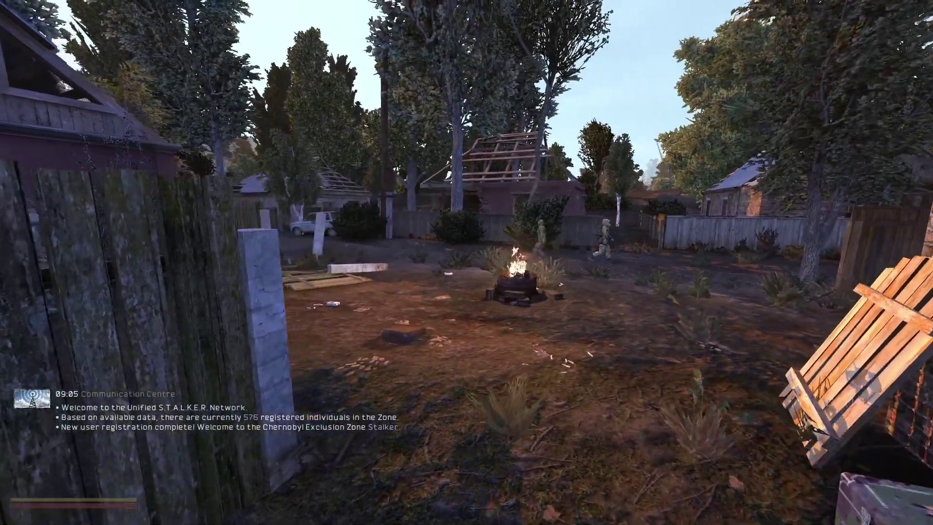
- In the game console, set r2_sun_lumscale to 1.3 and r2_sun_lumscale_amb to 1.23, and return to the game
key("a")
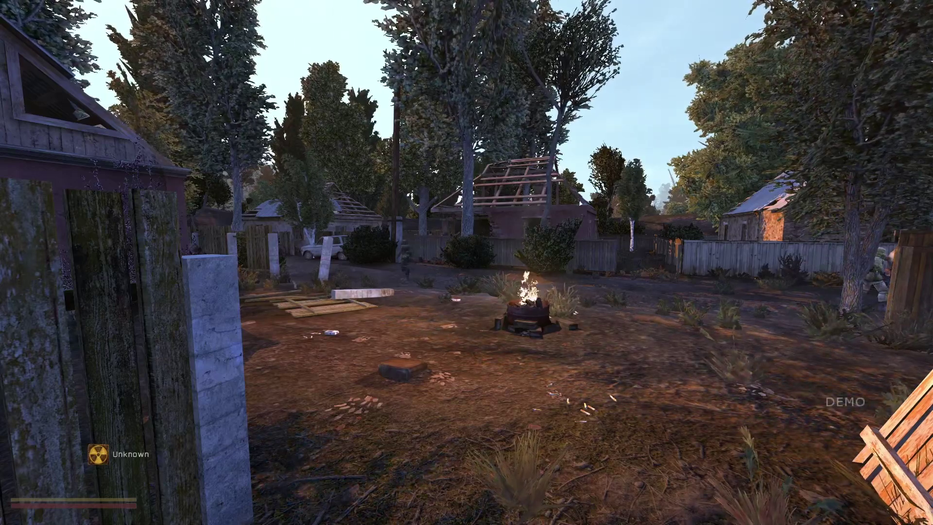
key("grave")
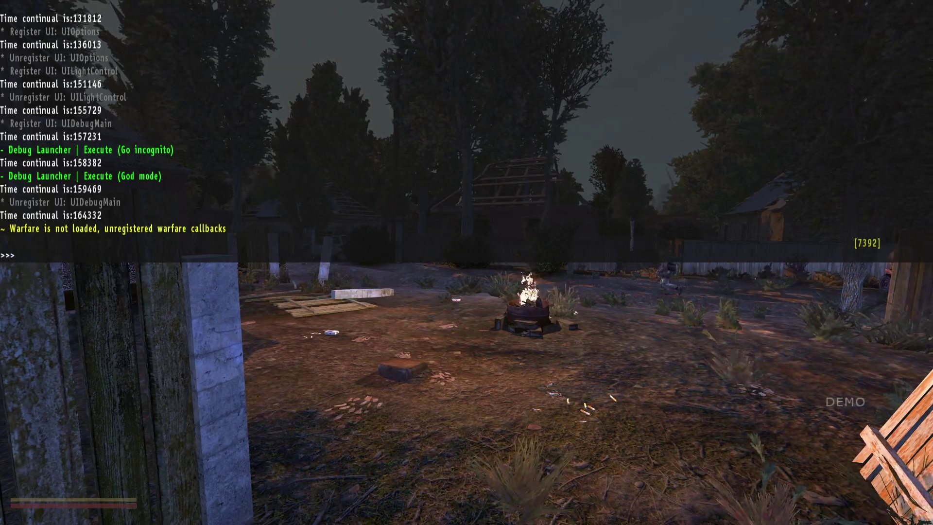
key("grave")
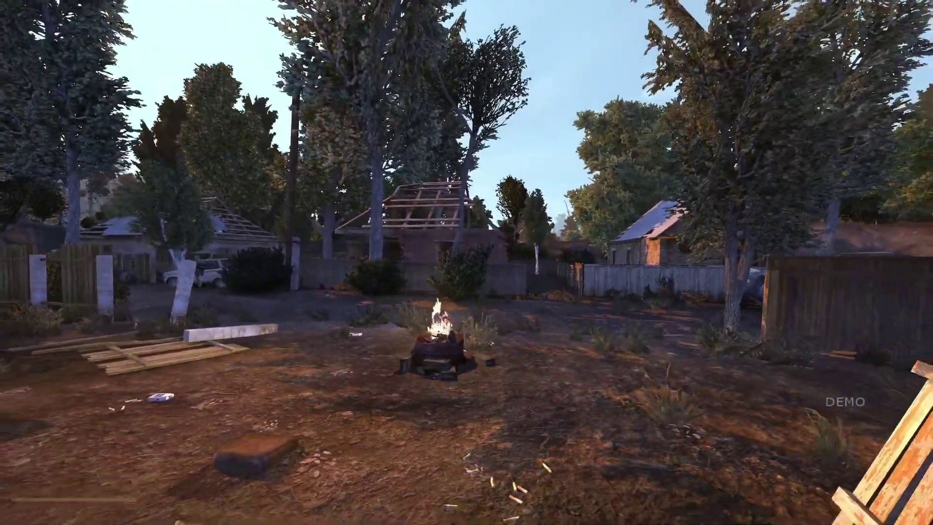
key("grave")
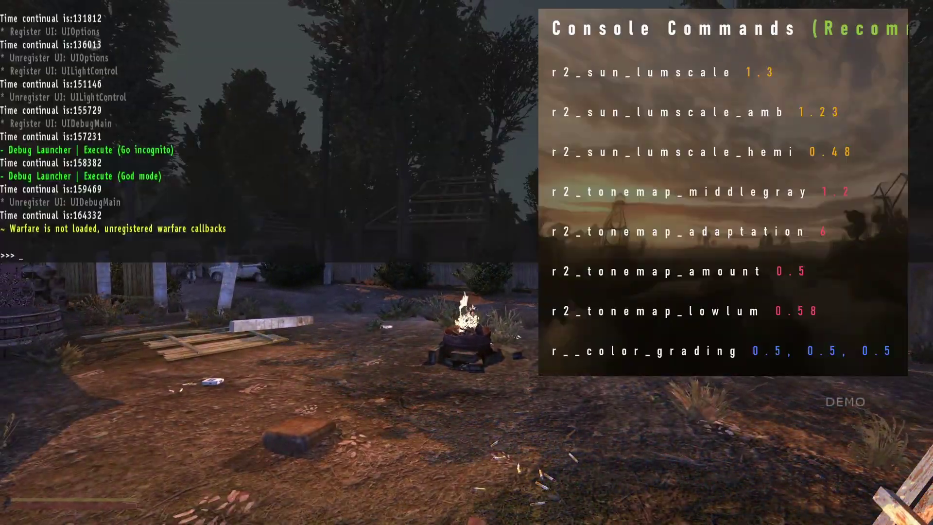
type("lumscale_amb")
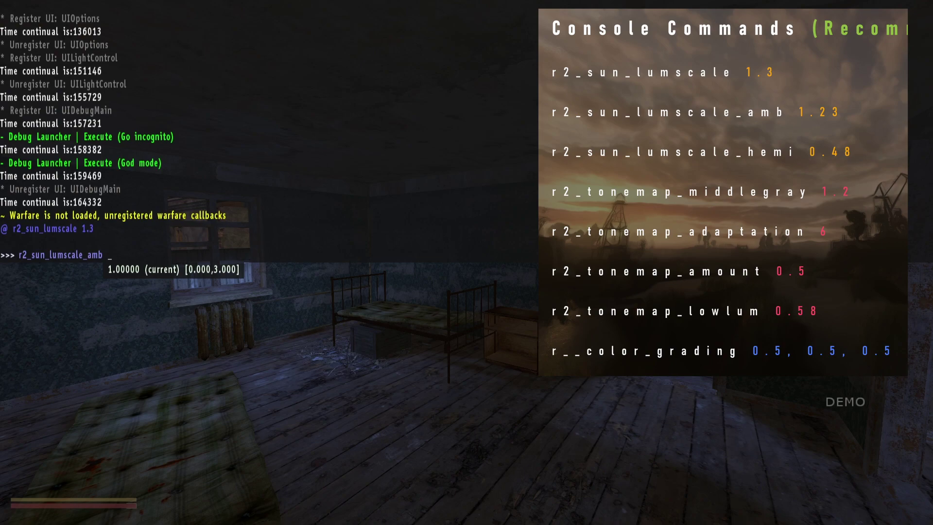
type(".23")
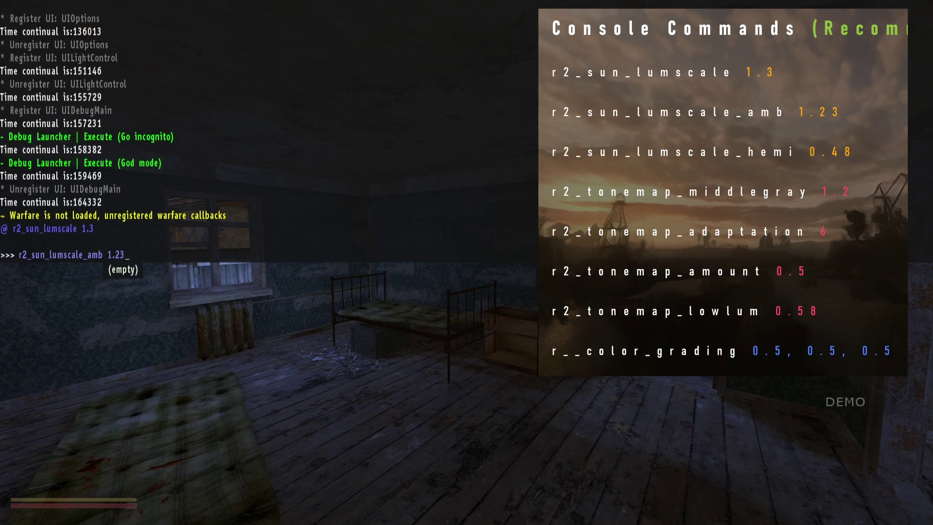
key("Return")
key("Escape")
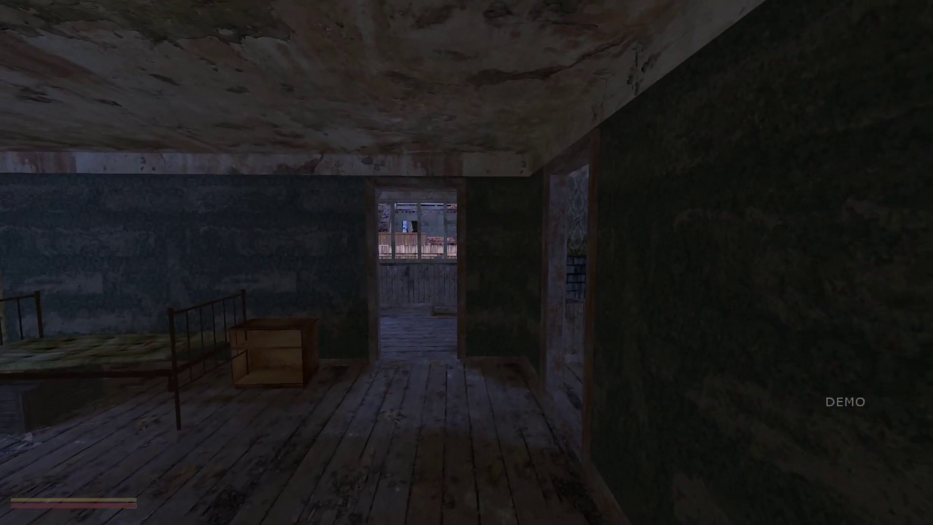
- Walk through the abandoned house and out onto the village road to examine the indoor and outdoor ambient lighting
key("w")
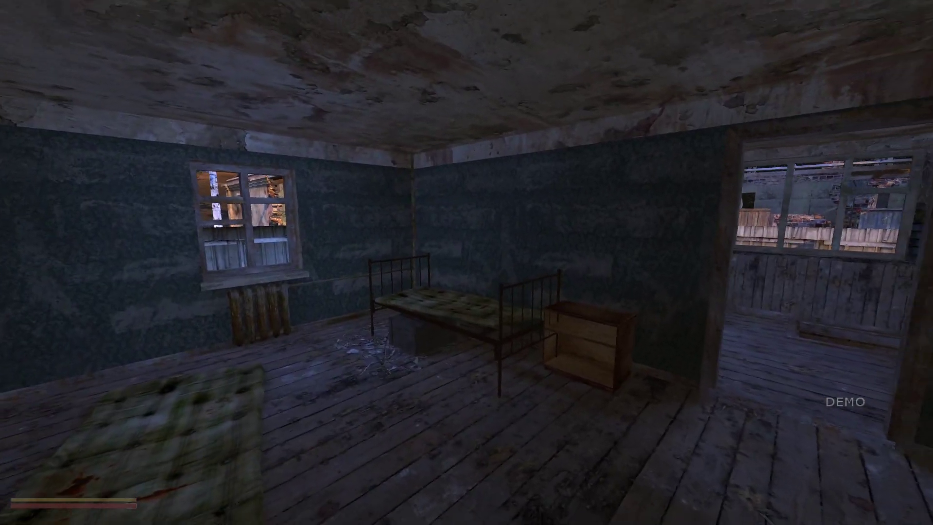
key("grave")
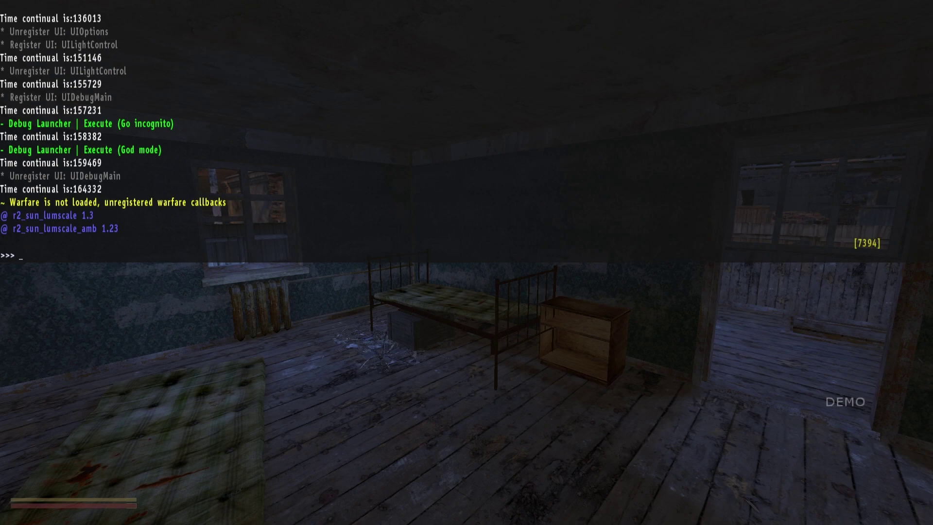
key("grave")
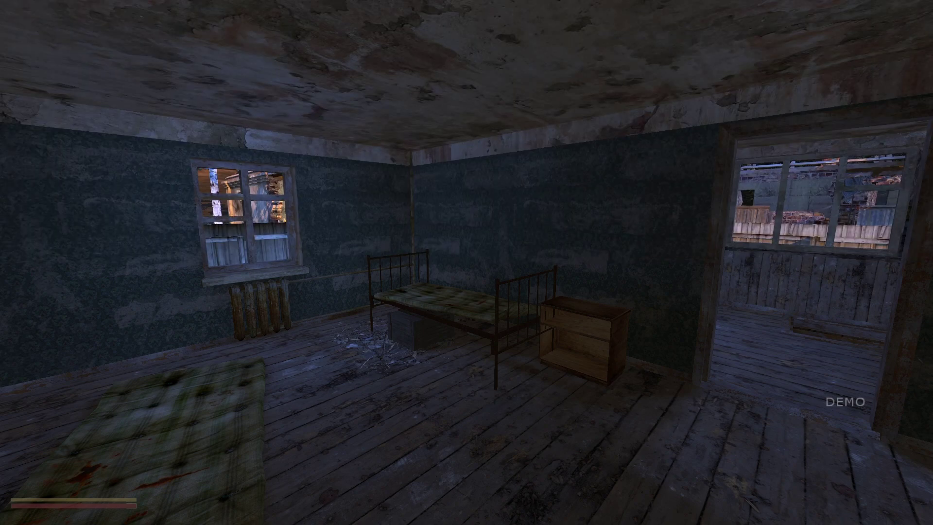
key("w")
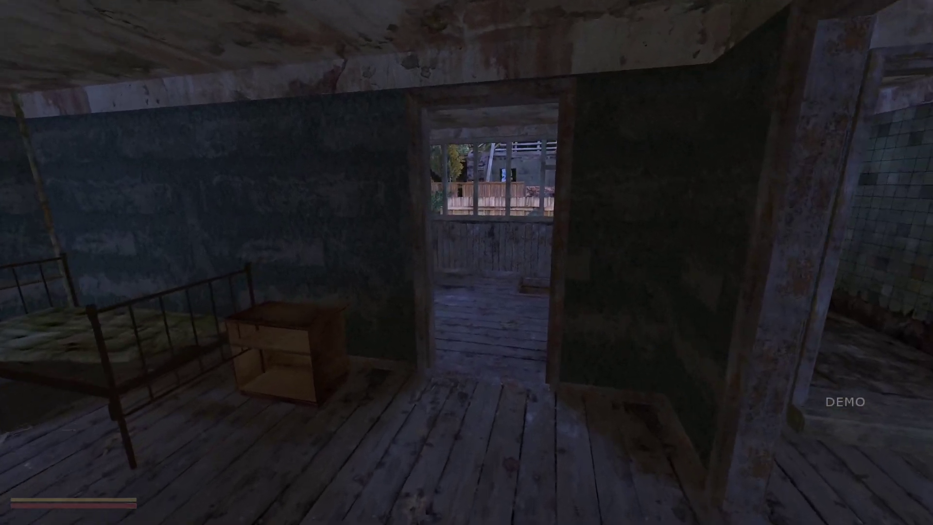
key("w")
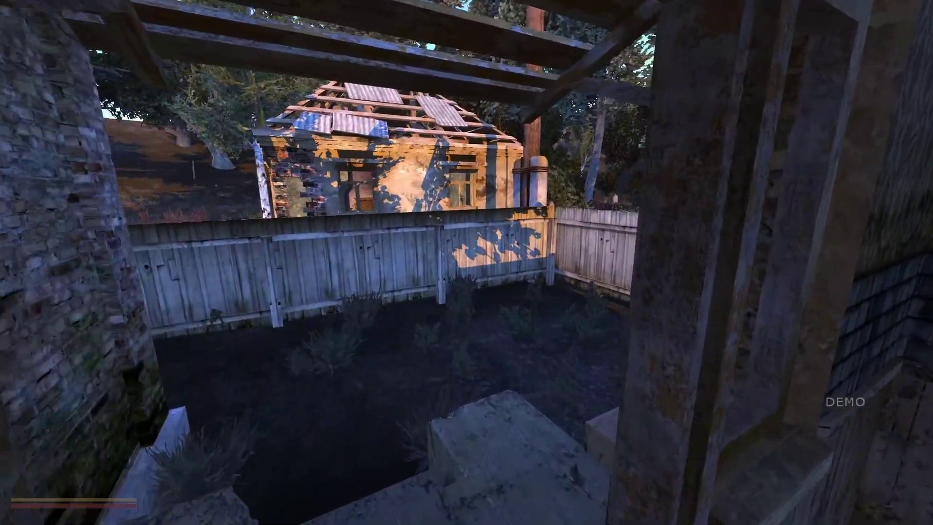
key("w")
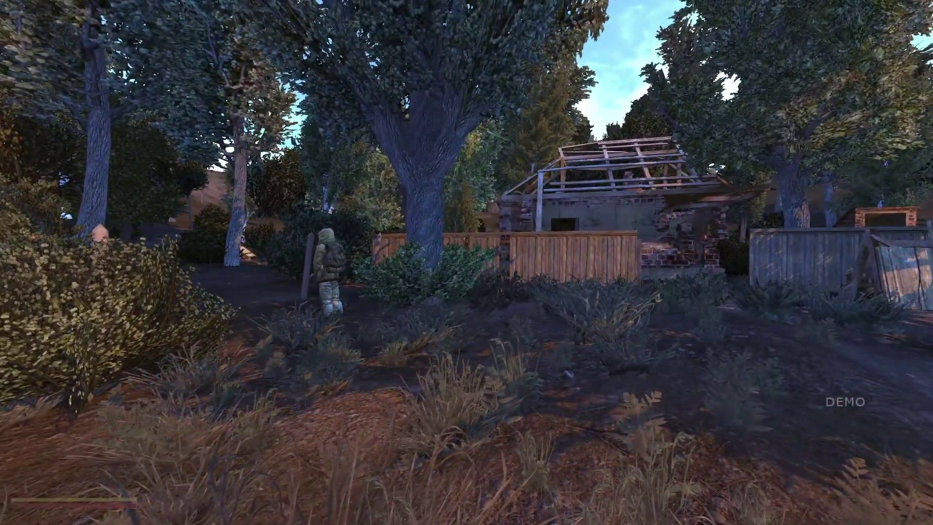
key("w")
key("w")
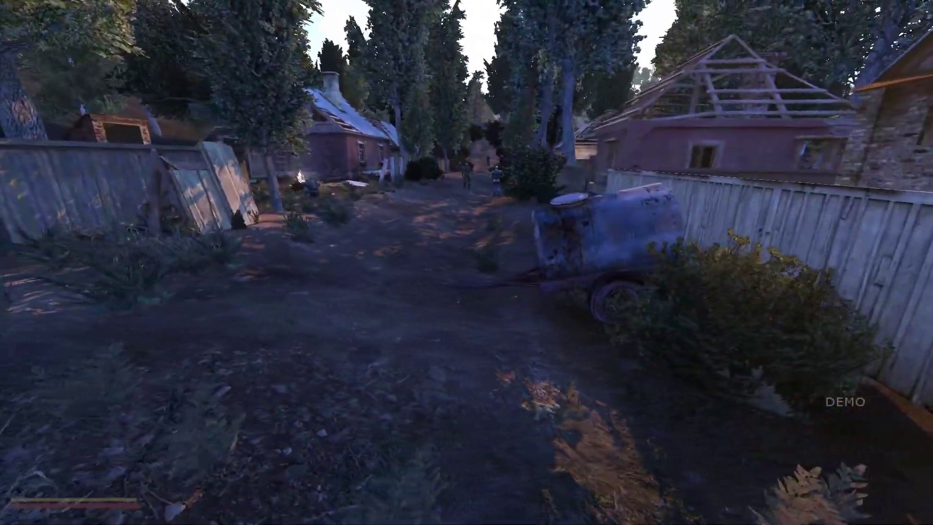
key("w")
- Set r2_sun_lumscale_hemi to .48 in the console and check the lighting along the village road
key("grave")
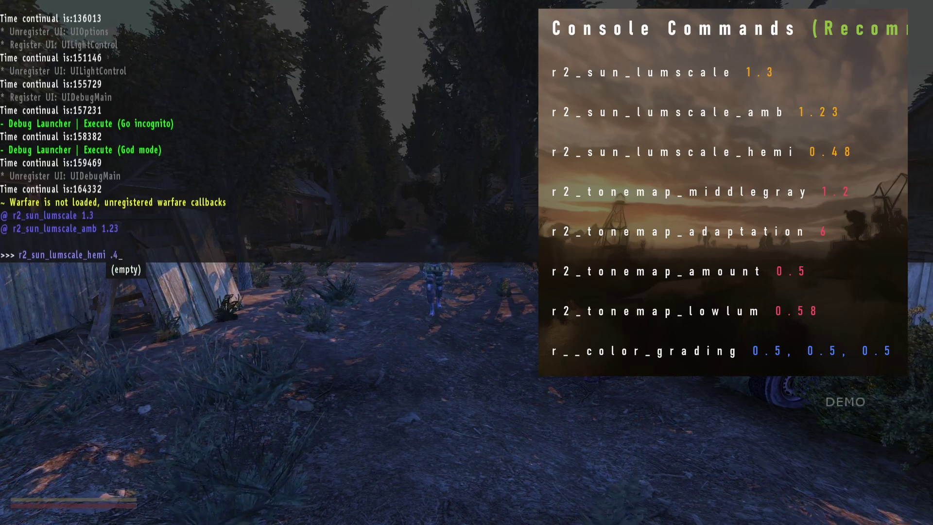
key("Return")
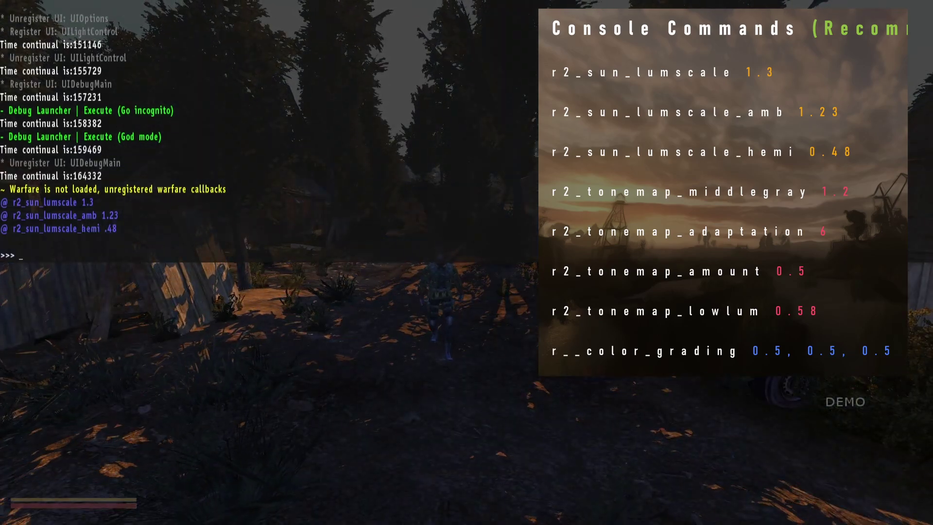
key("Escape")
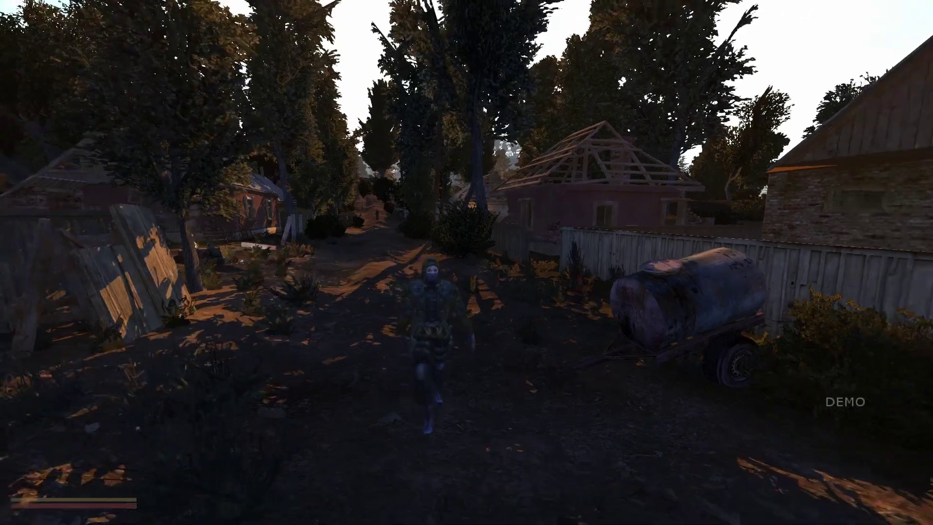
key("w")
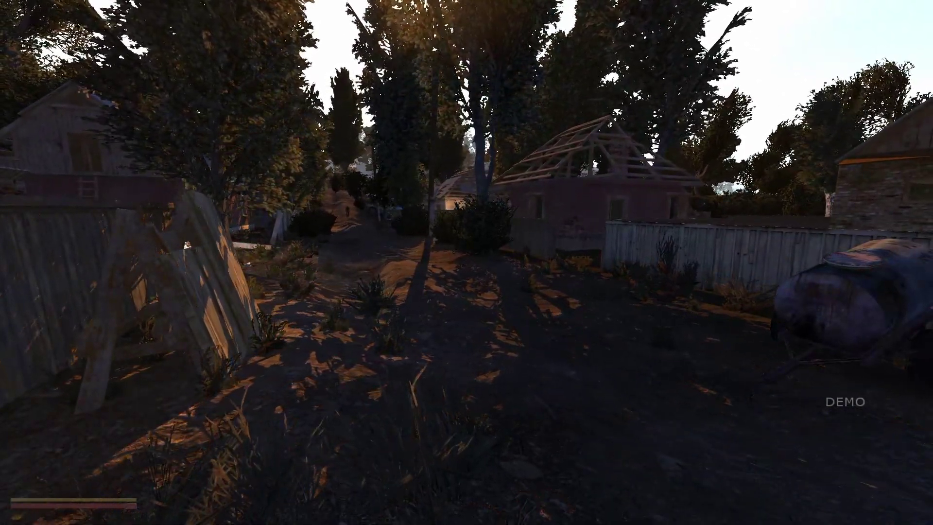
key("w")
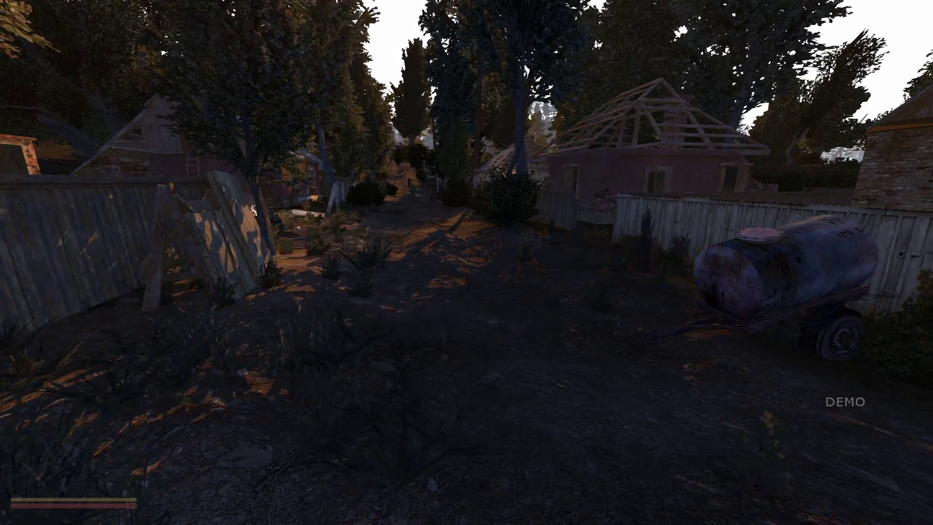
- Set r2_tonemap_middlegray to 1.2 in the console and look at the scene towards the sun
key("grave")
type("middl")
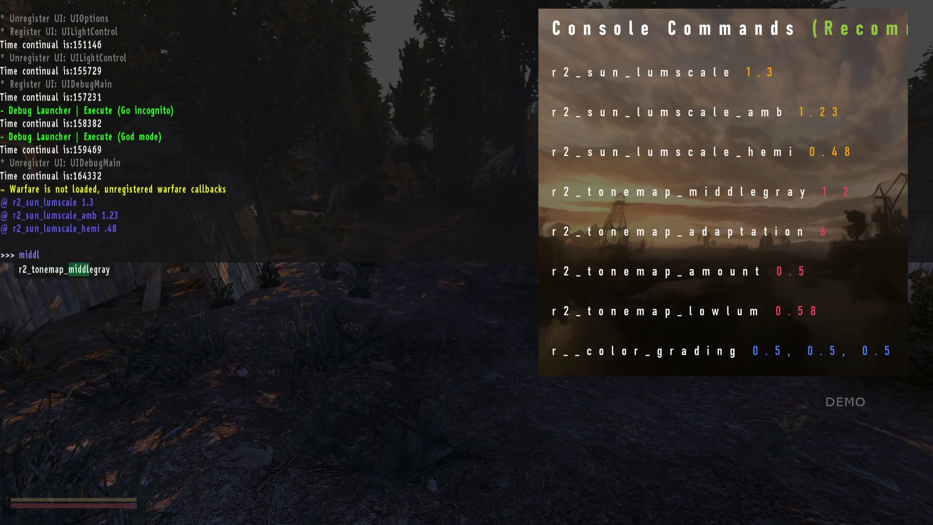
key("Down")
key("Tab")
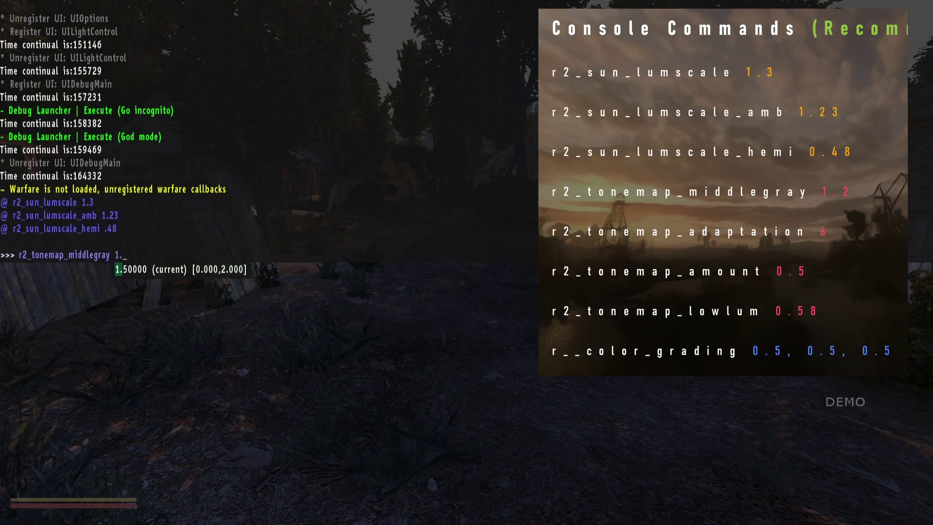
key("Return")
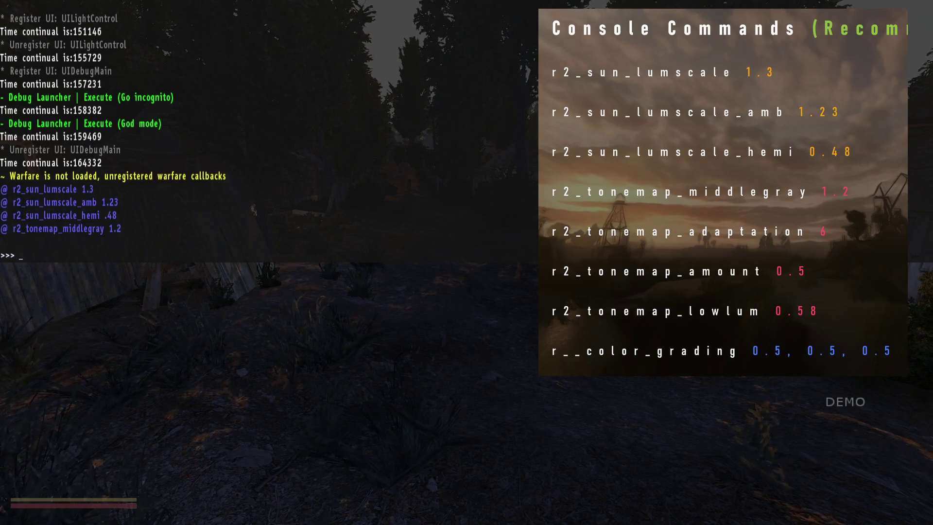
key("grave")
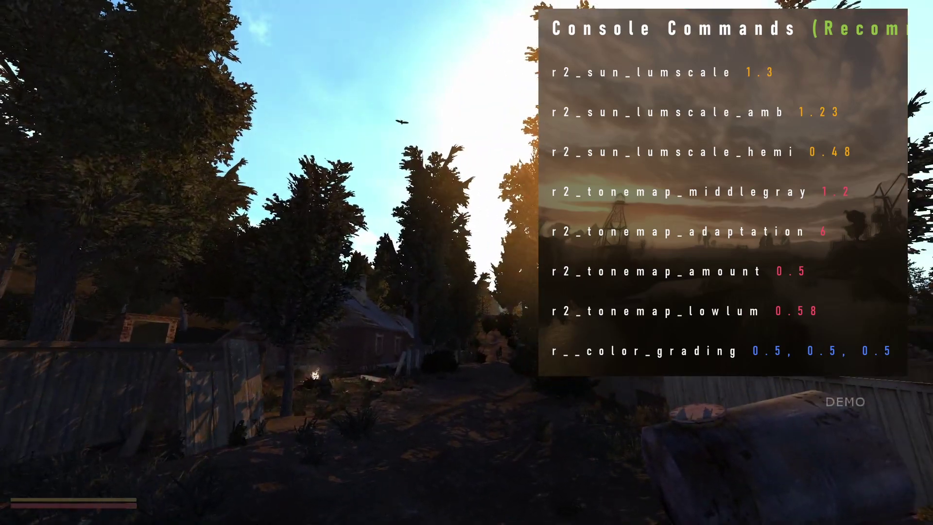
- Set r2_tonemap_adaptation to 6 and r2_tonemap_amount to .5 in the console, and return to the game
key("grave")
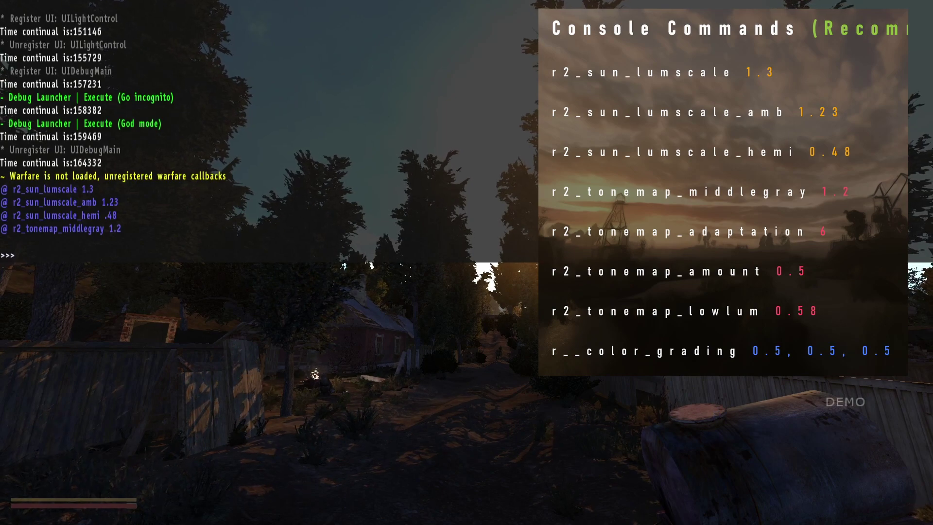
type("ada")
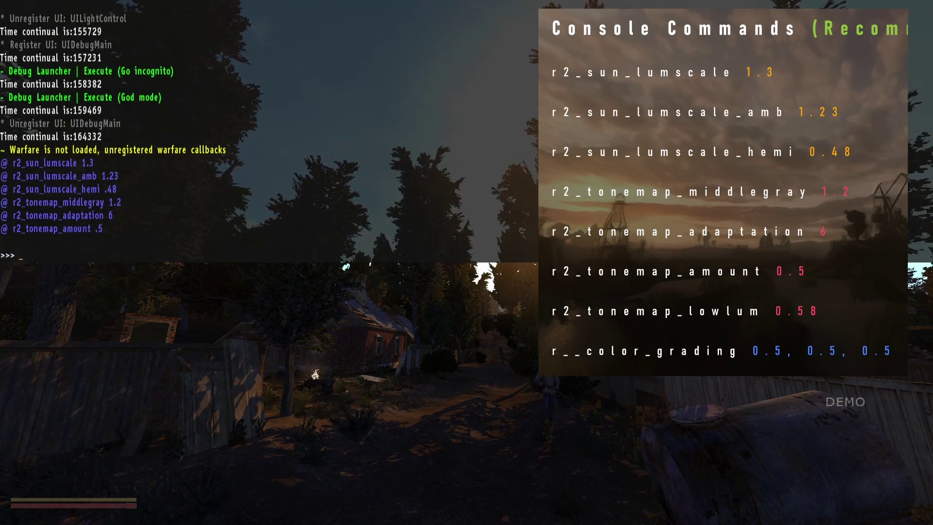
key("grave")
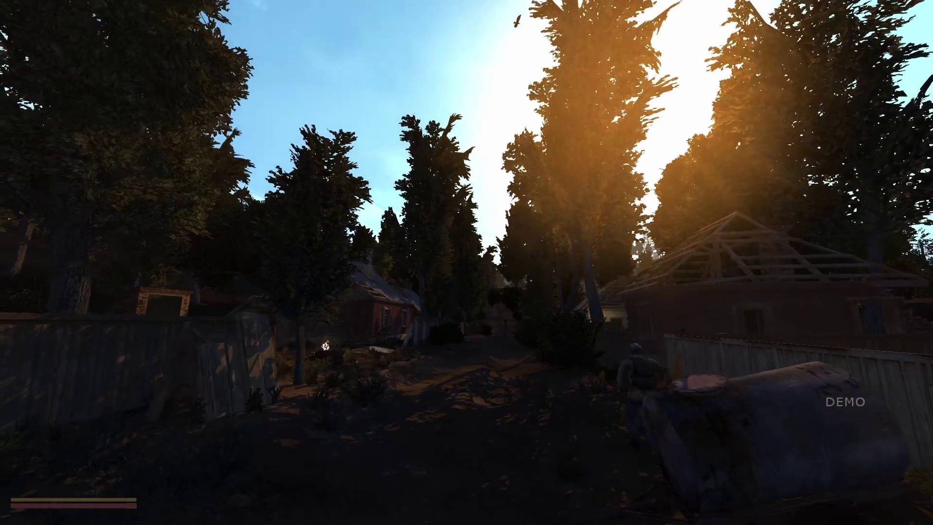
- In the console, set r2_tonemap_lowlum to .58 and r__color_grading to 0.5, 0.5, 0.5
key("grave")
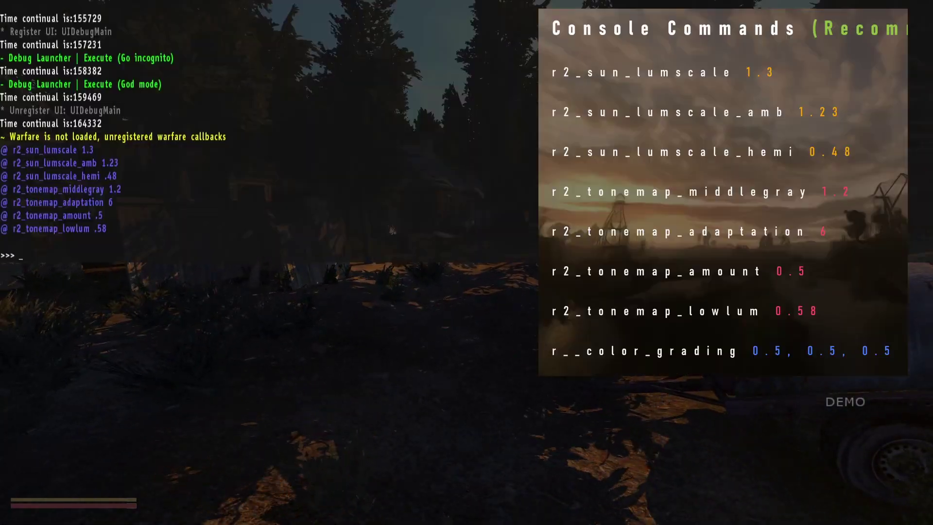
type("grading")
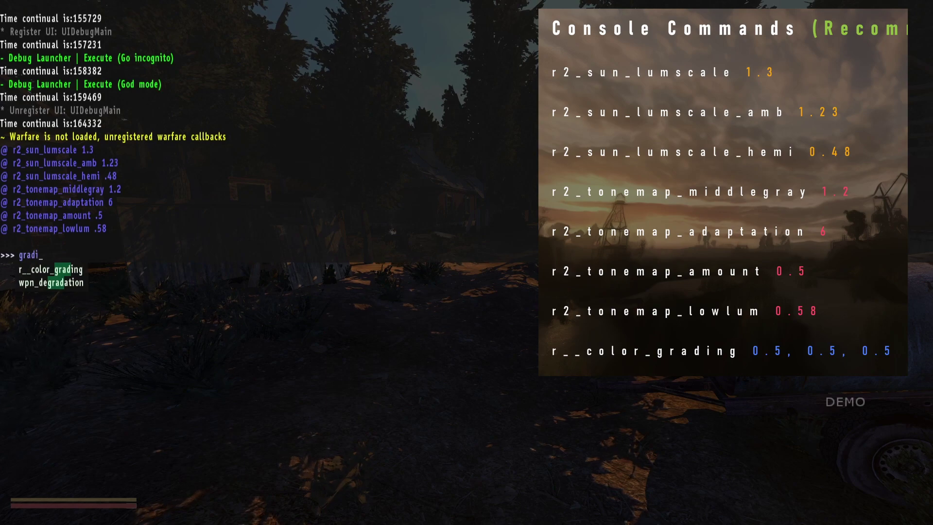
key("Tab")
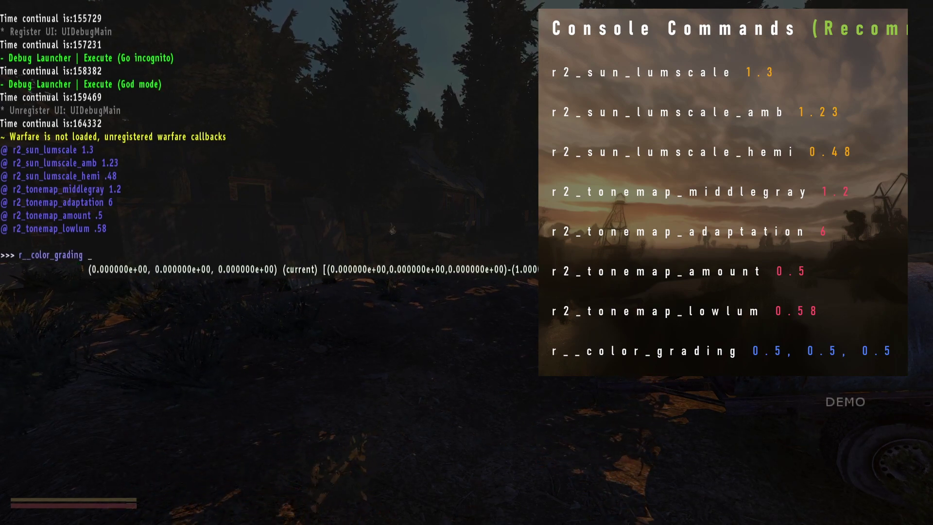
type("0.5")
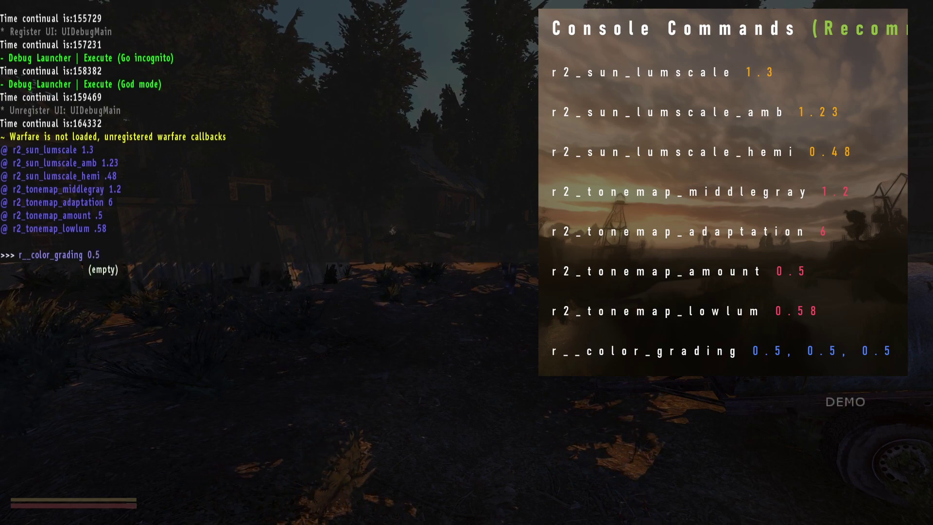
type(", 0")
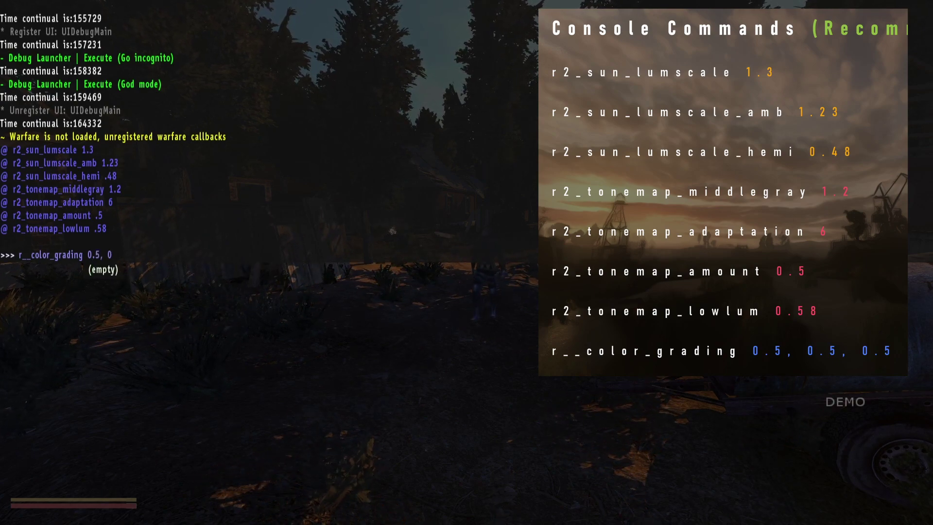
type(".5")
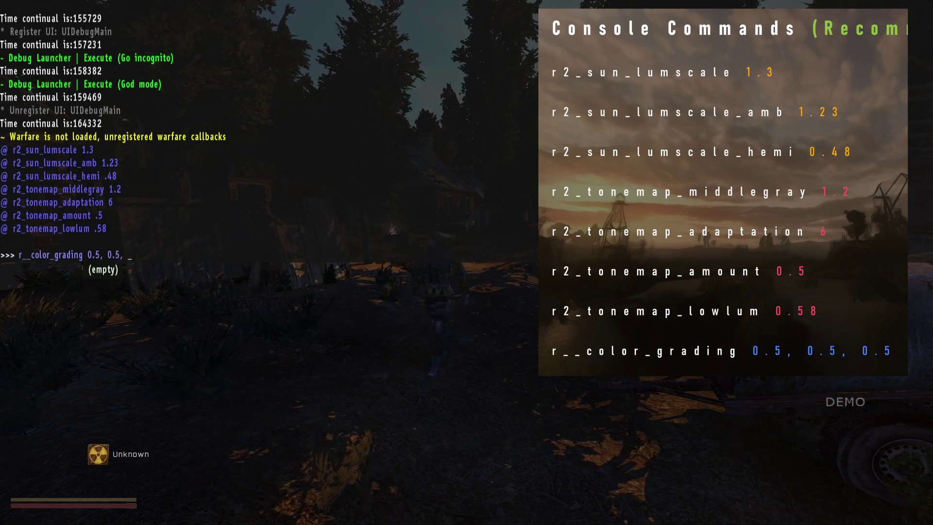
type(", 0.5,")
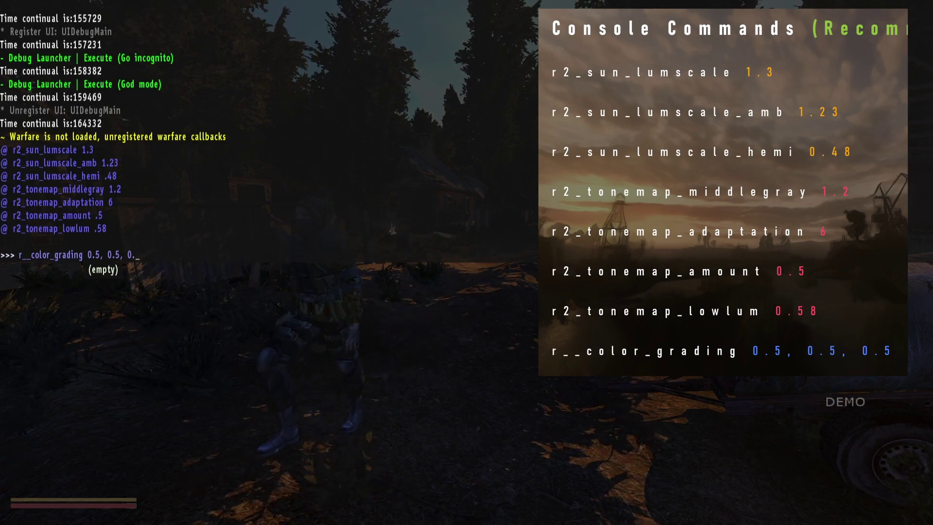
key("BackSpace")
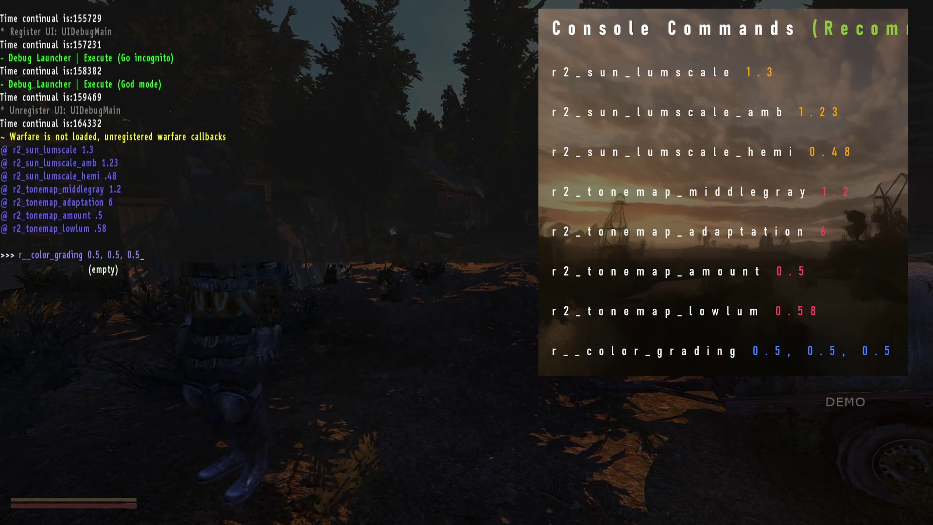
key("Return")
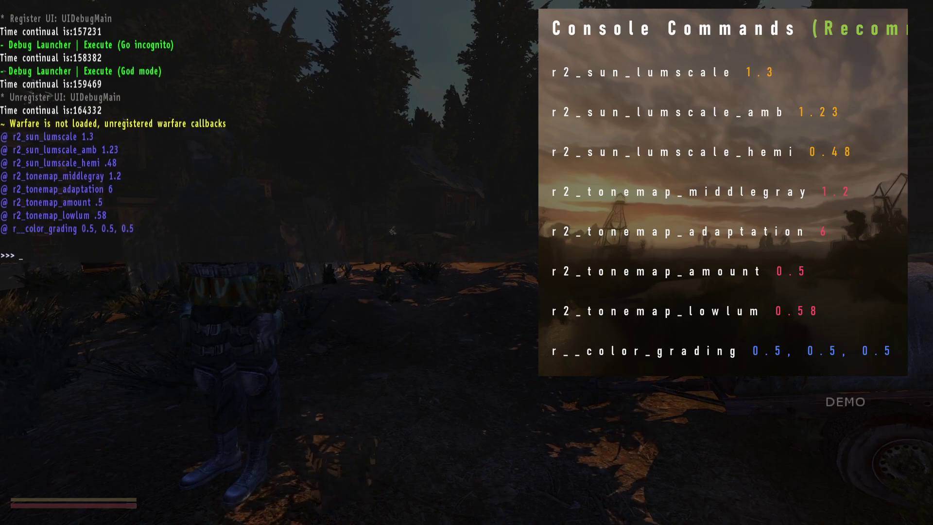
- Close the console, look over the village with the new light settings, and quit the game
key("Escape")
key("w")
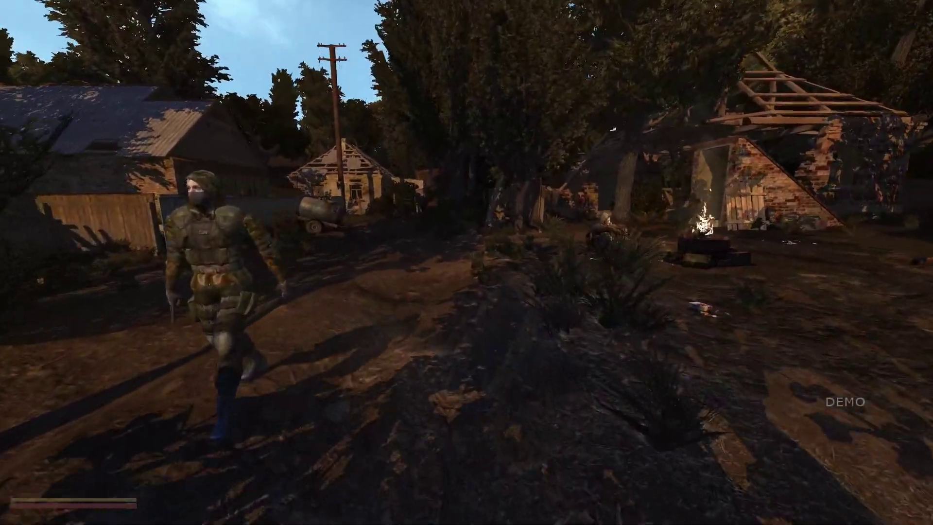
key("Escape")
left_click(768, 365)
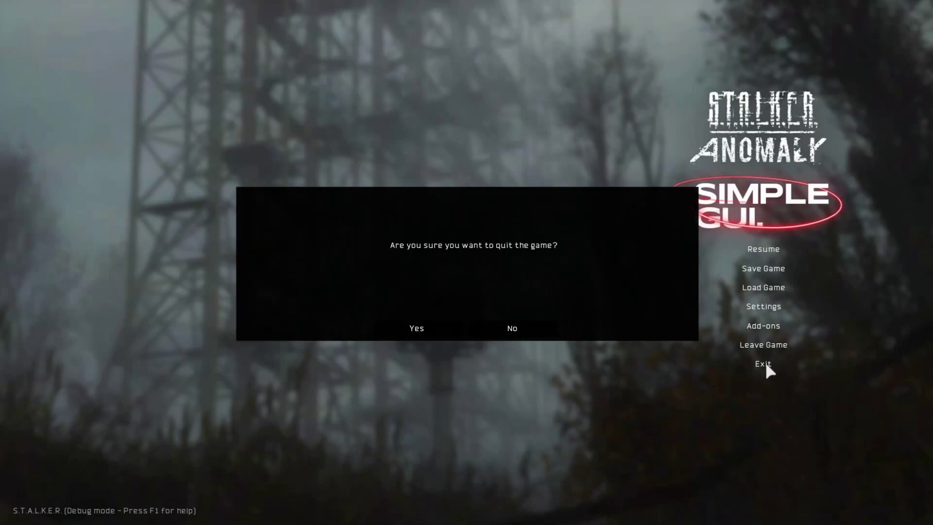
left_click(411, 328)
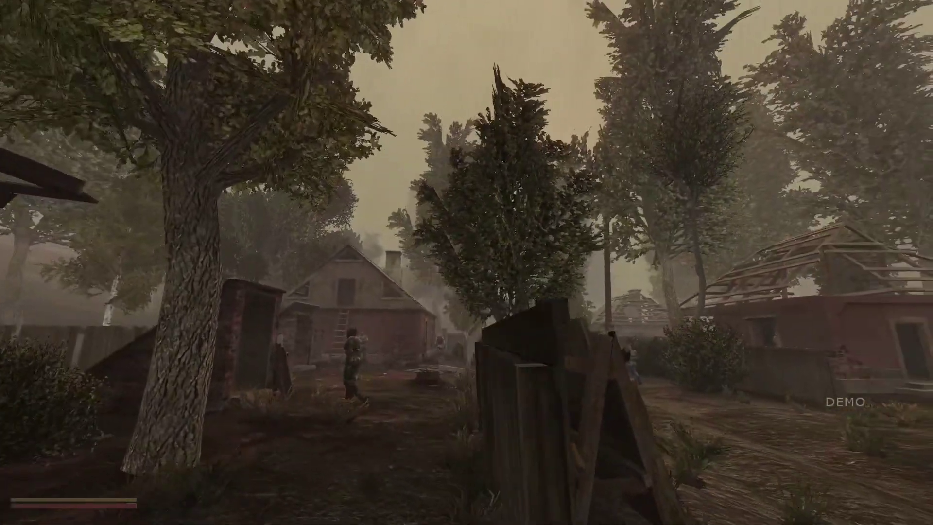
- Switch the current weather to w_clear1 in the weather editor and return to the game
key("F7")
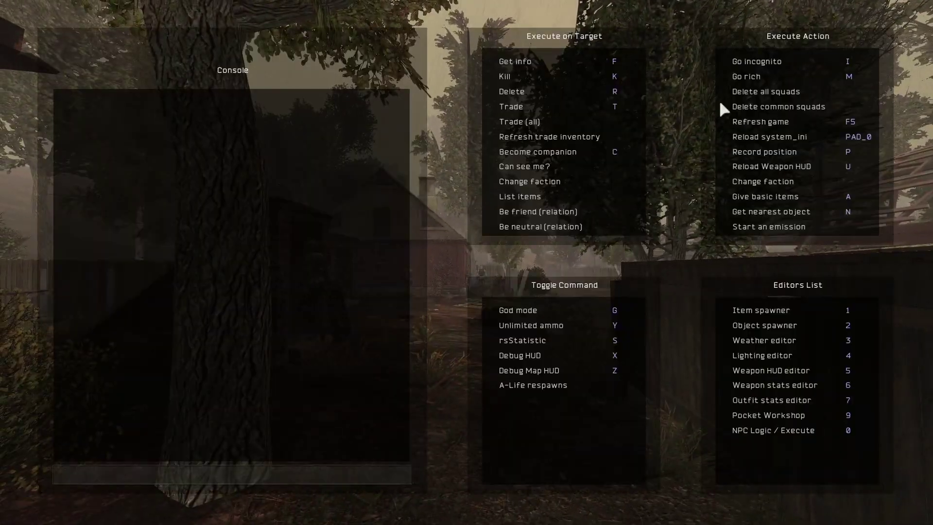
key("Escape")
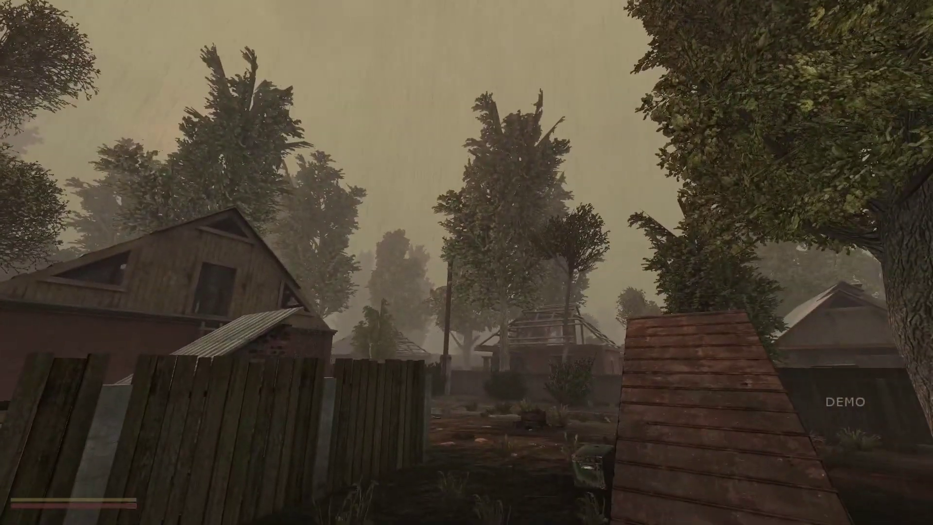
key("F7")
left_click(707, 400)
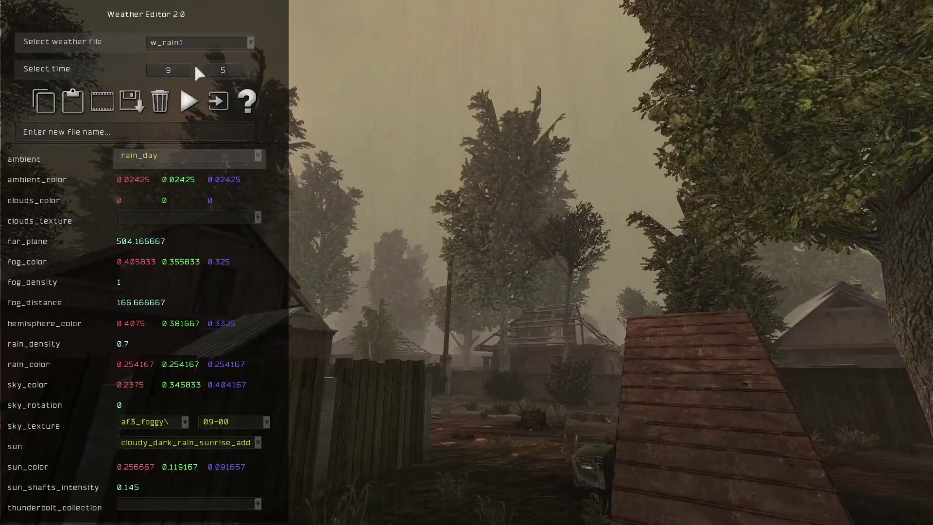
left_click(203, 41)
left_click(184, 55)
key("Escape")
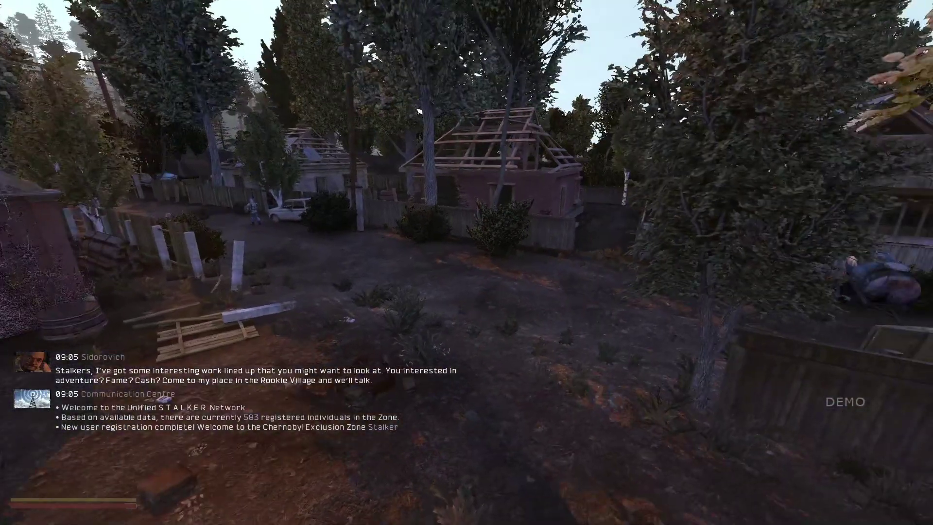
- Set r2_sun_lumscale_hemi to 1.5 in the console and check the lighting inside the house and around the village
key("grave")
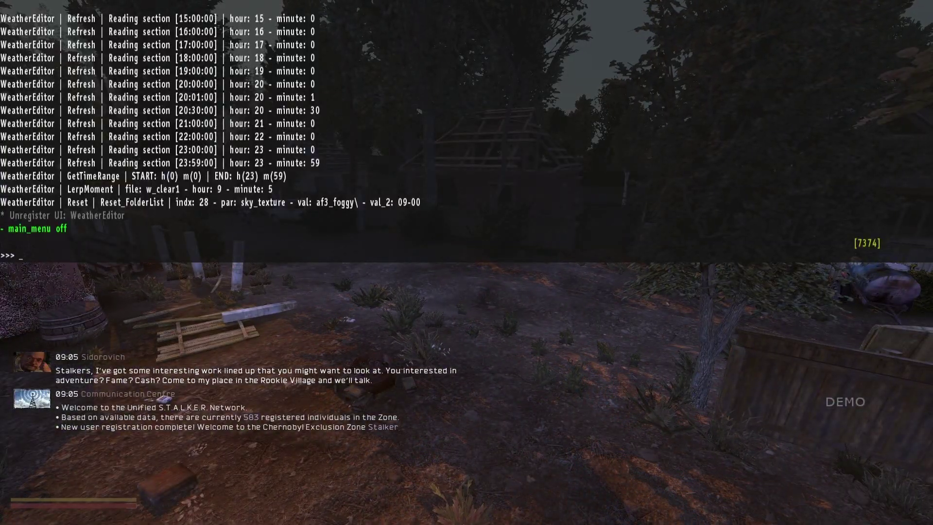
type("amb")
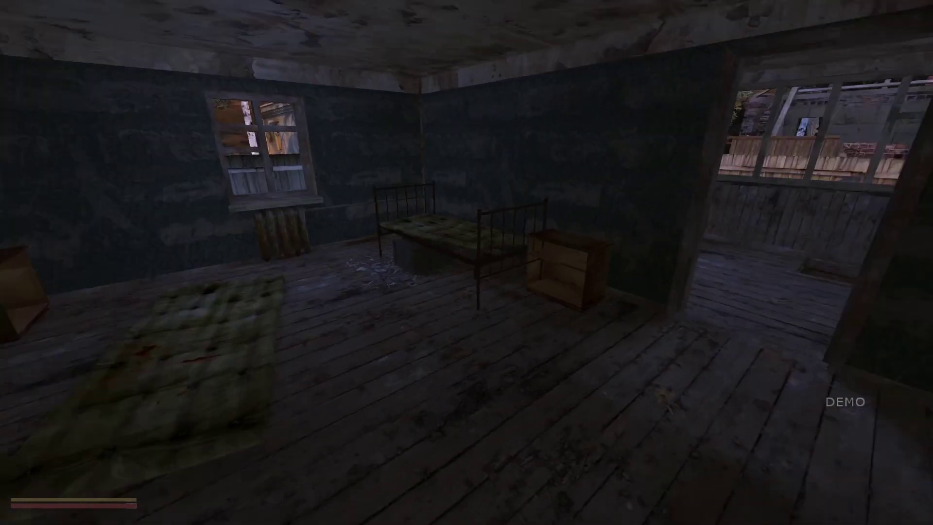
key("grave")
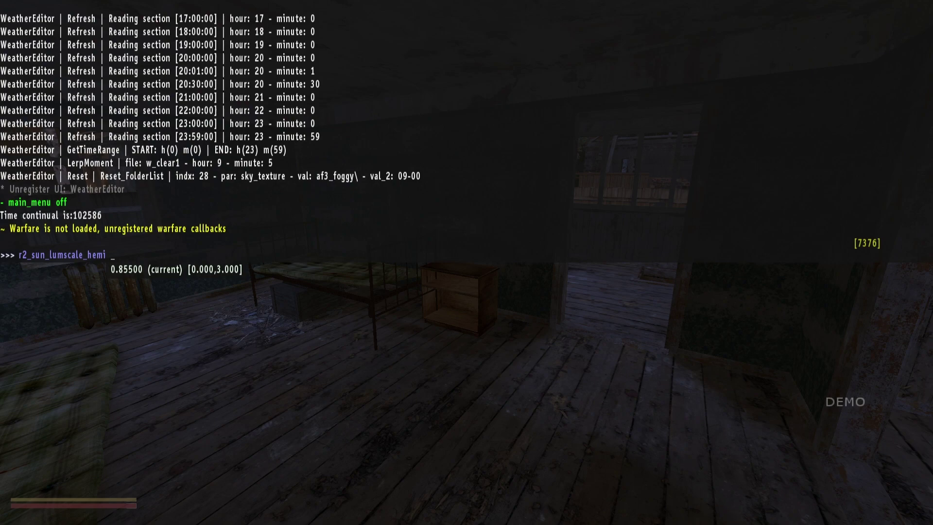
key("Return")
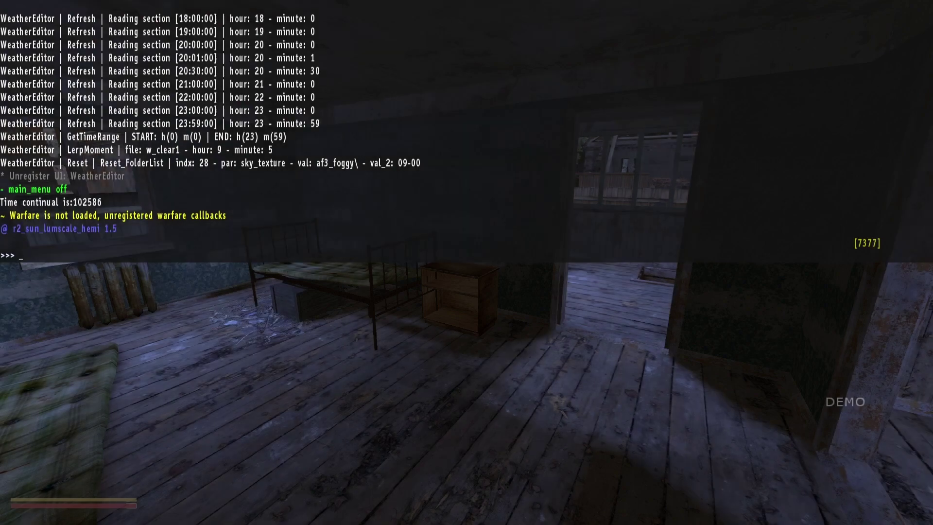
key("w")
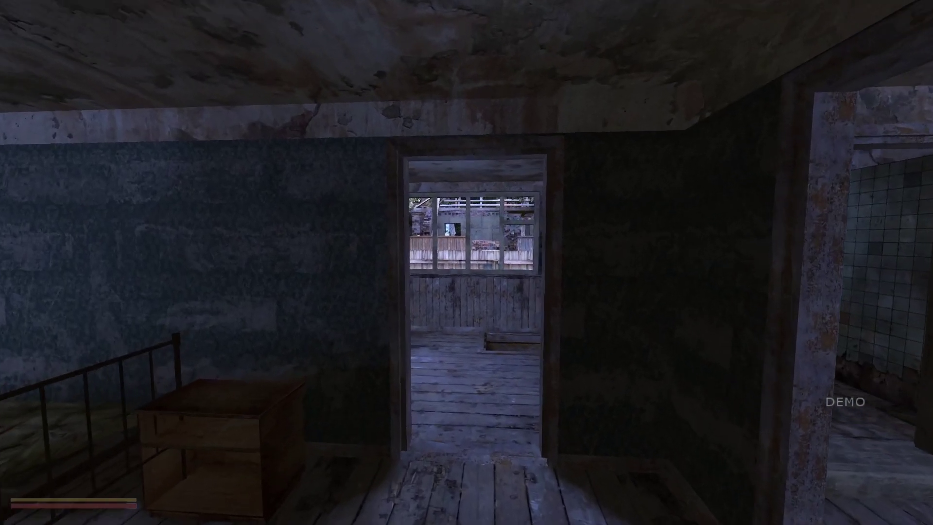
key("w")
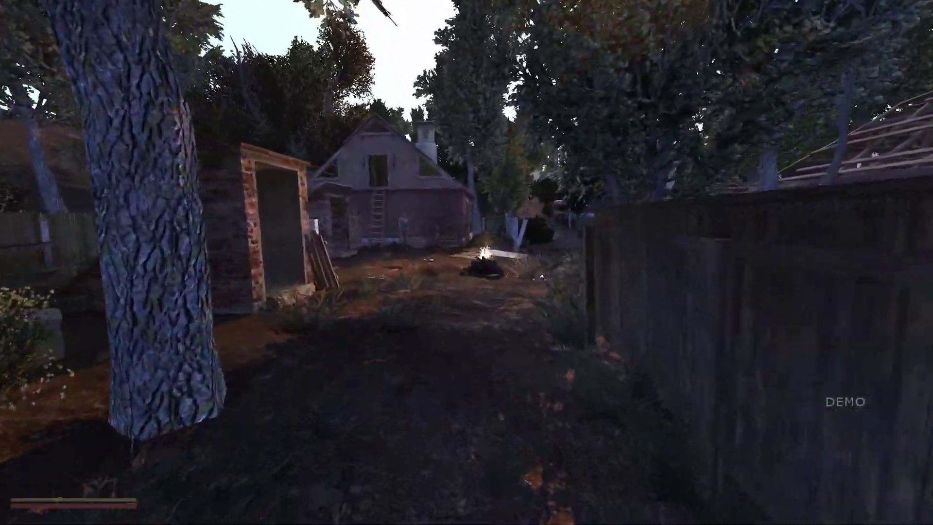
key("w")
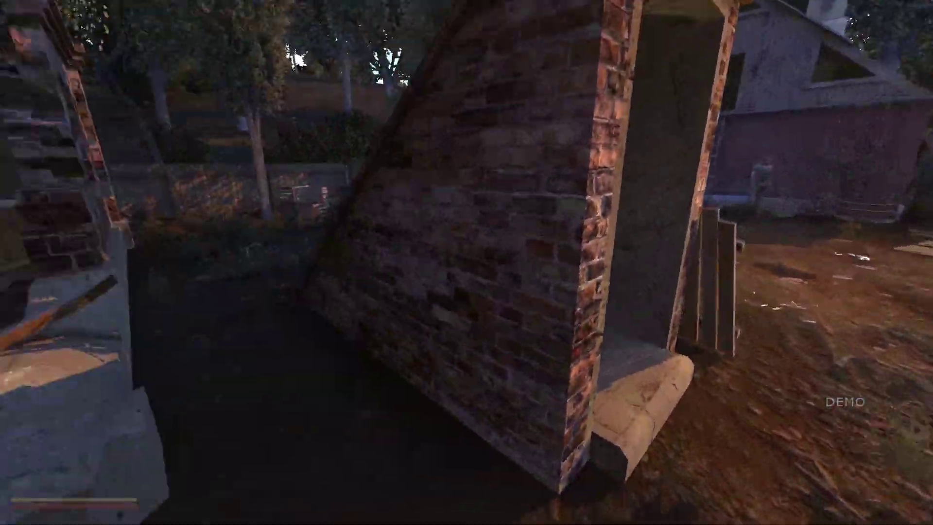
key("w")
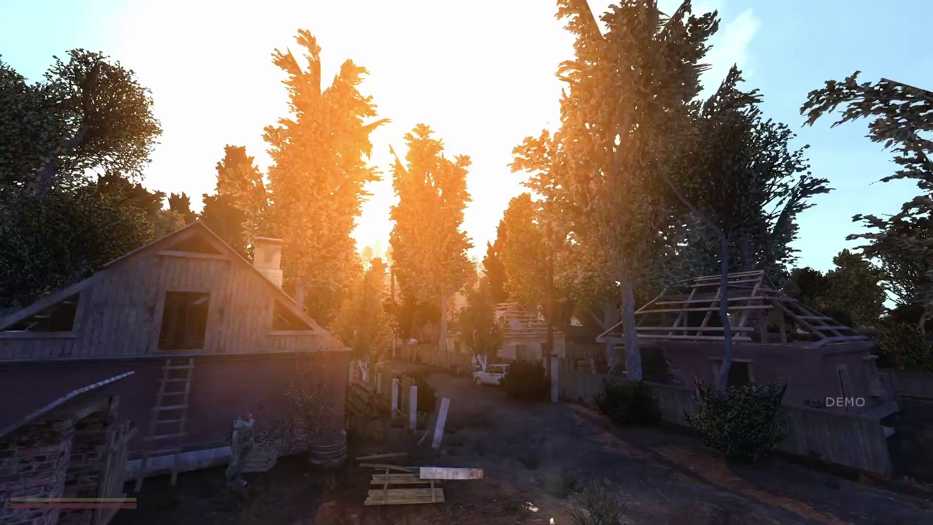
- Review the Dynamic Tonemap add-on settings down to the lumscale ambient and hemi limits
key("Escape")
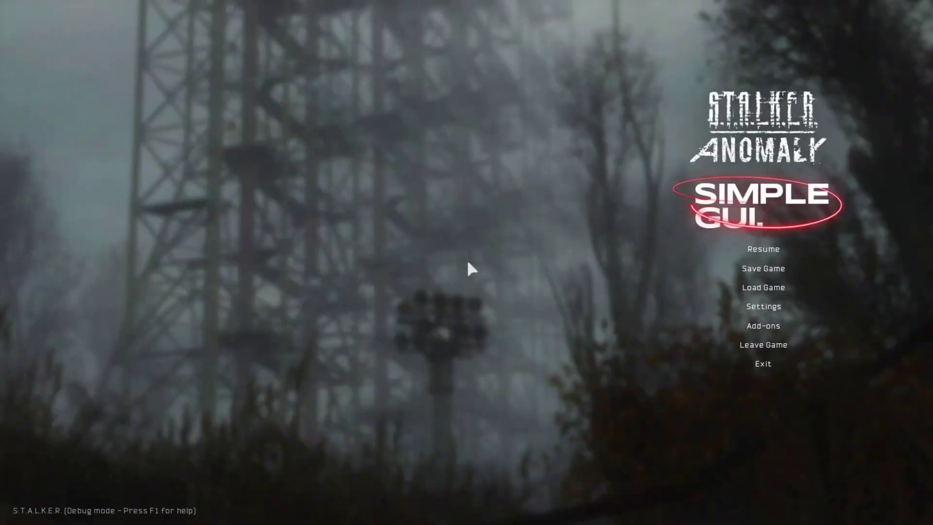
left_click(771, 327)
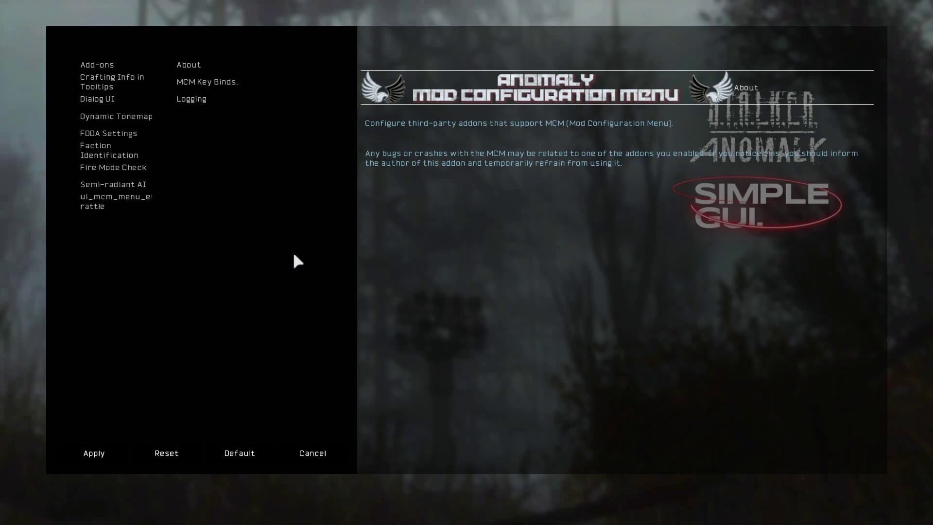
left_click(124, 119)
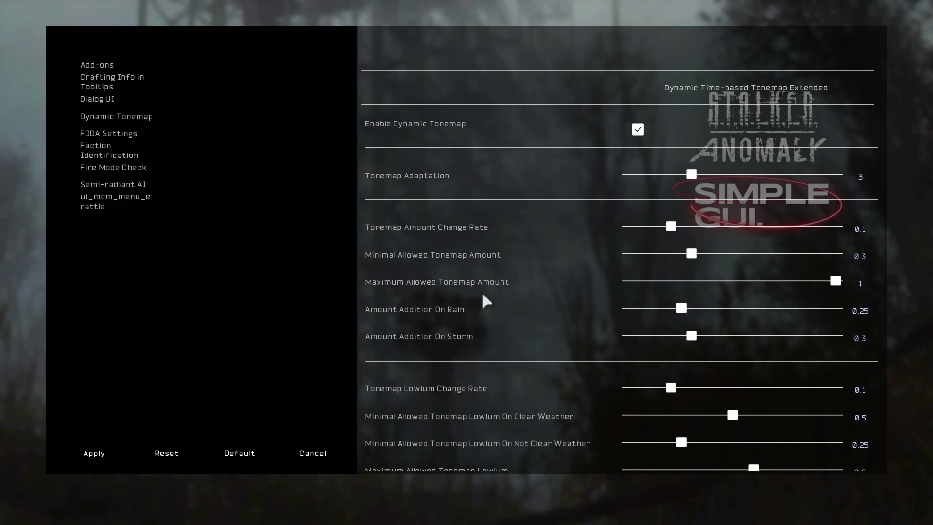
scroll(483, 294, "down", 10)
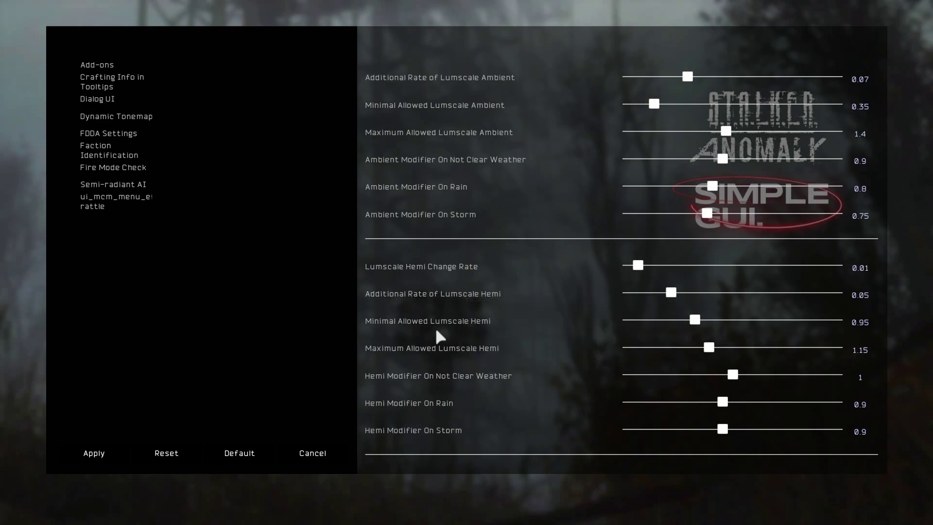
mouse_move(438, 371)
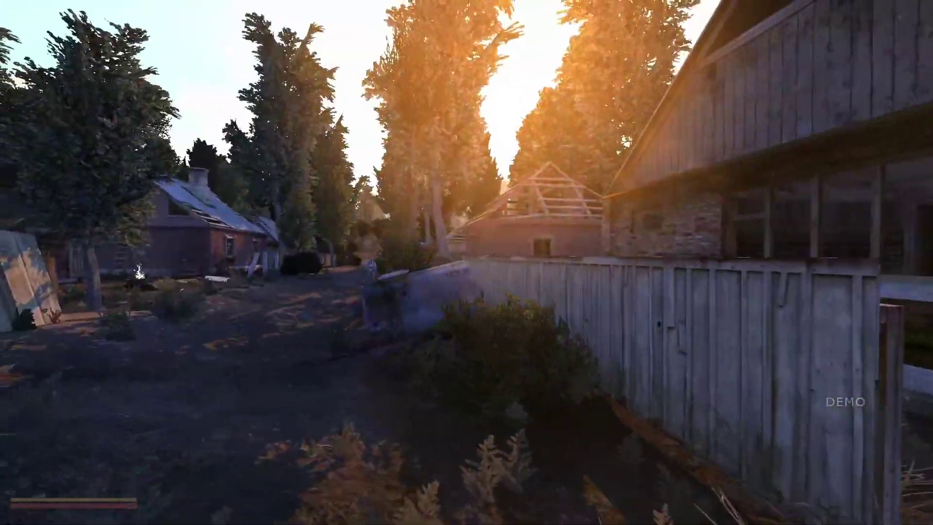
- Set r2_sun_lumscale to 1 in the console and check the sunlight along the village road and houses
key("grave")
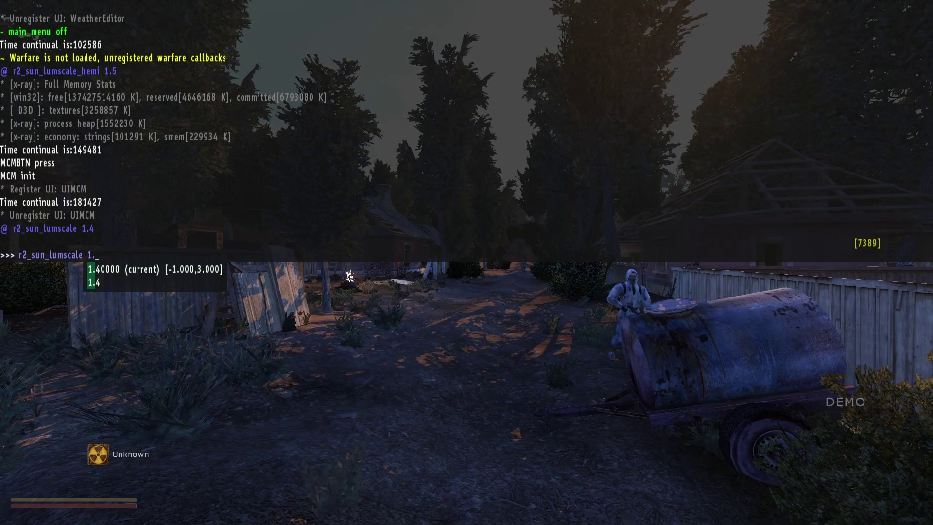
key("Return")
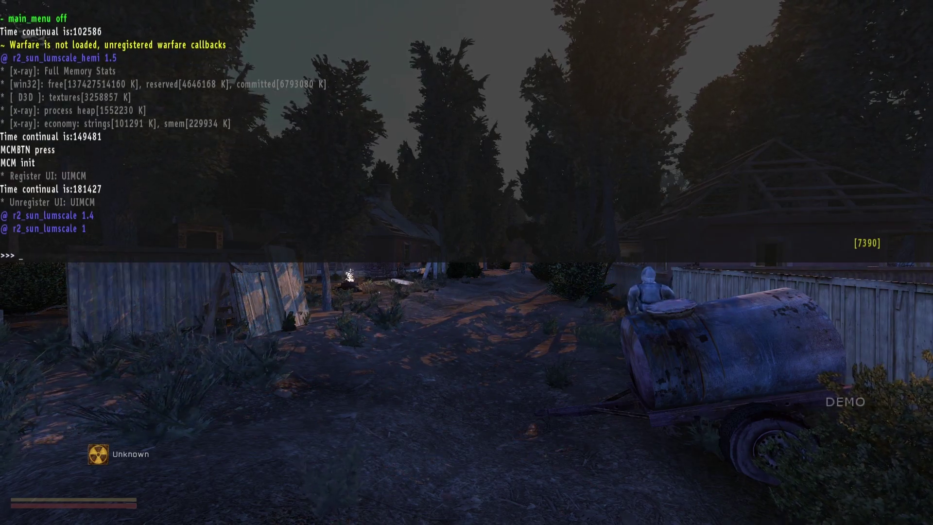
key("grave")
key("w")
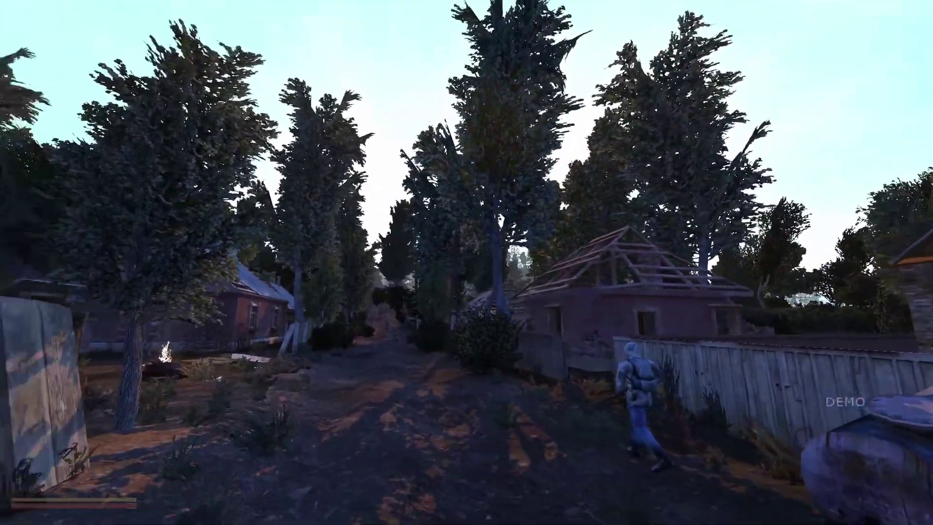
mouse_move(466, 263)
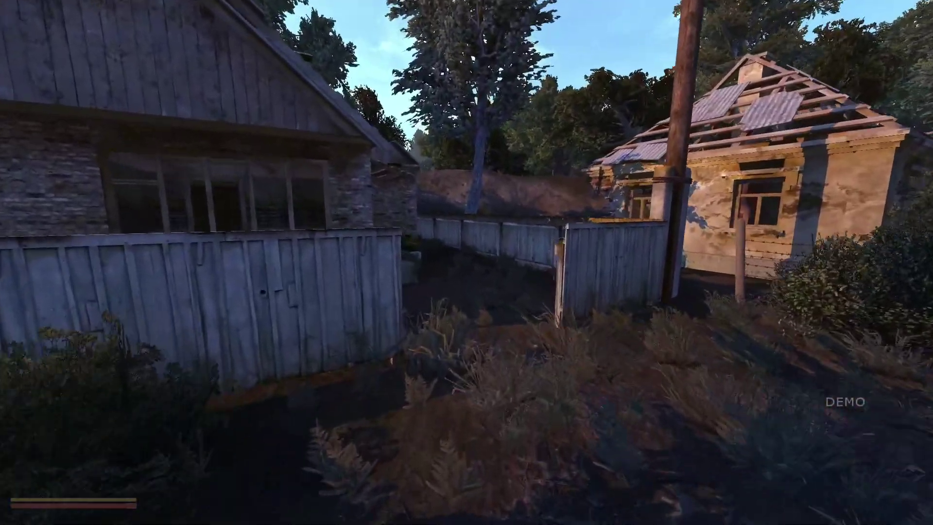
key("w")
- Look up the current values of r2_sun_lumscale_amb and r2_sun_lumscale in the console
key("grave")
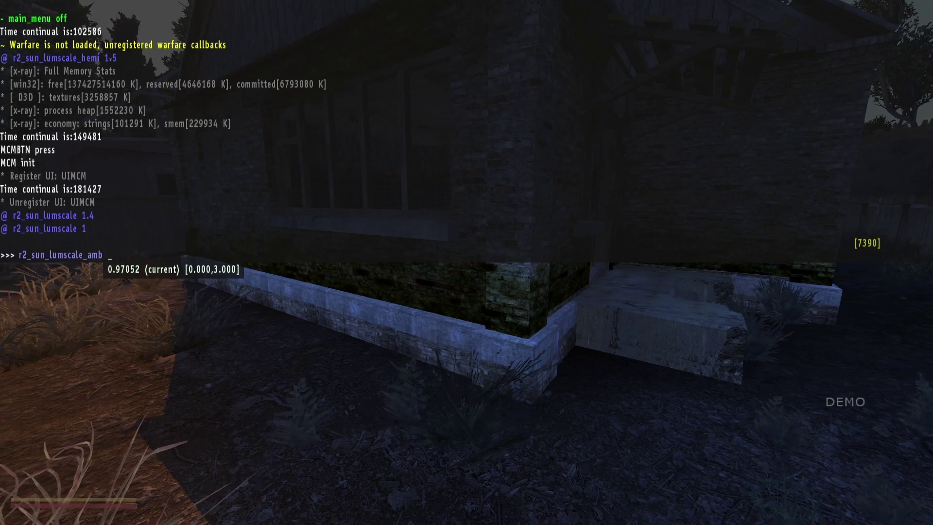
key("Escape")
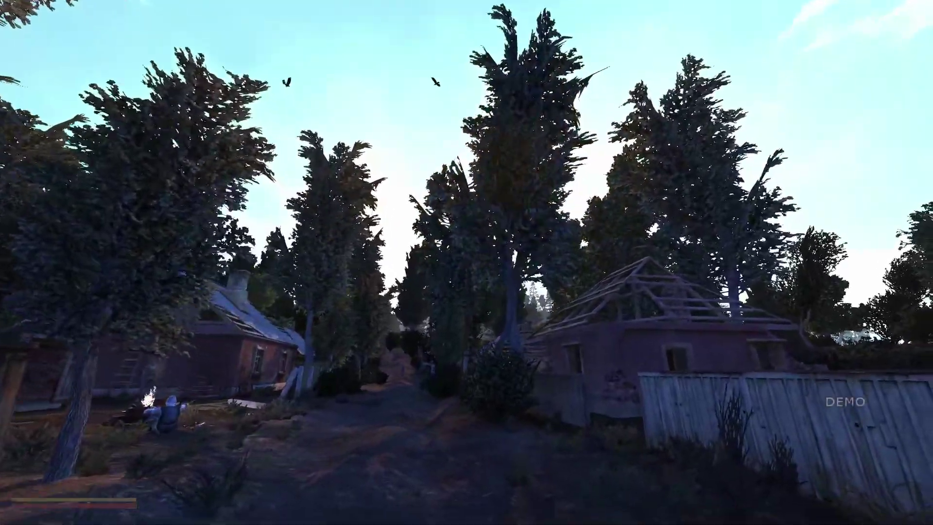
key("grave")
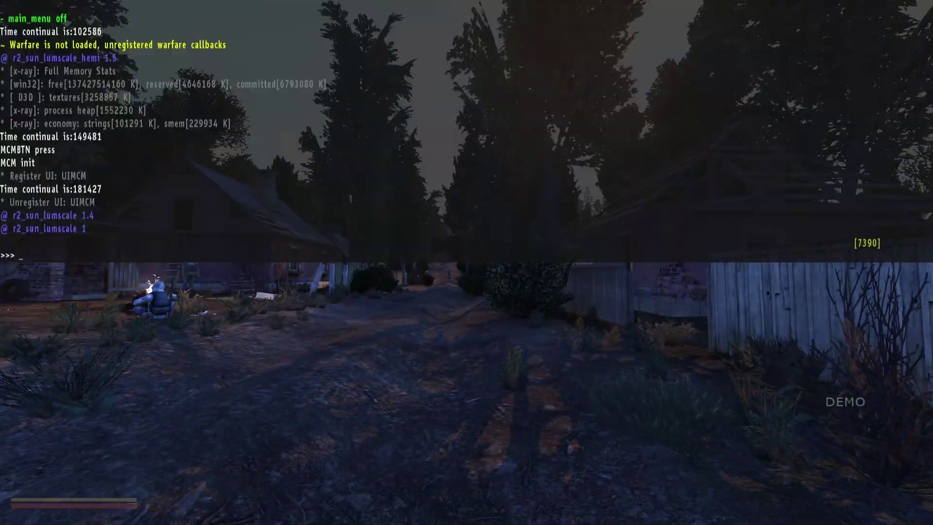
type("lumsc")
key("Tab")
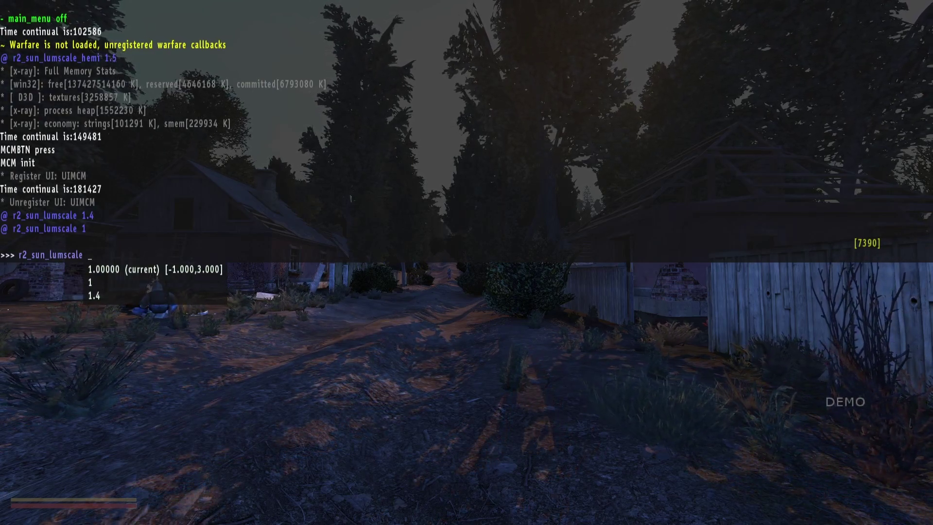
key("Tab")
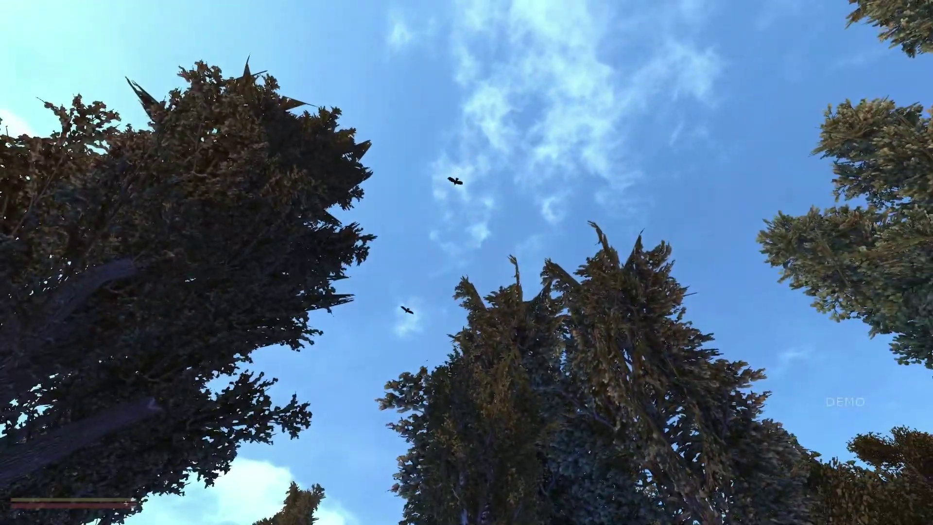
- Load the w_partly1 weather in the weather editor and run it to view the sky and village
key("F7")
left_click(733, 398)
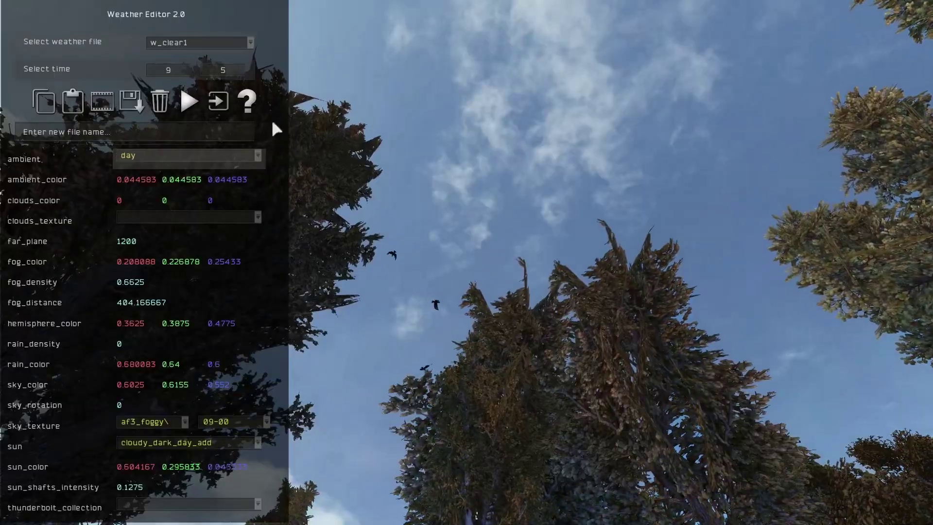
left_click(221, 46)
scroll(194, 134, "down", 3)
left_click(193, 136)
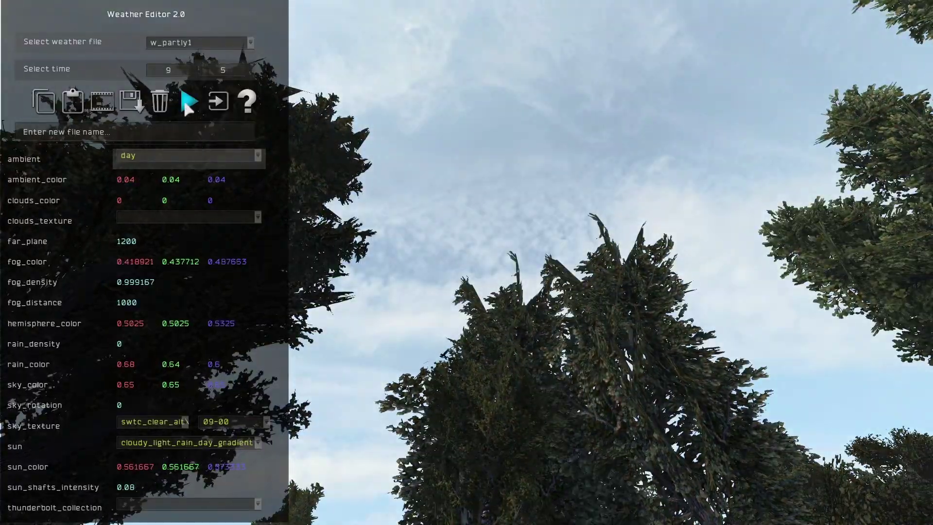
left_click(188, 102)
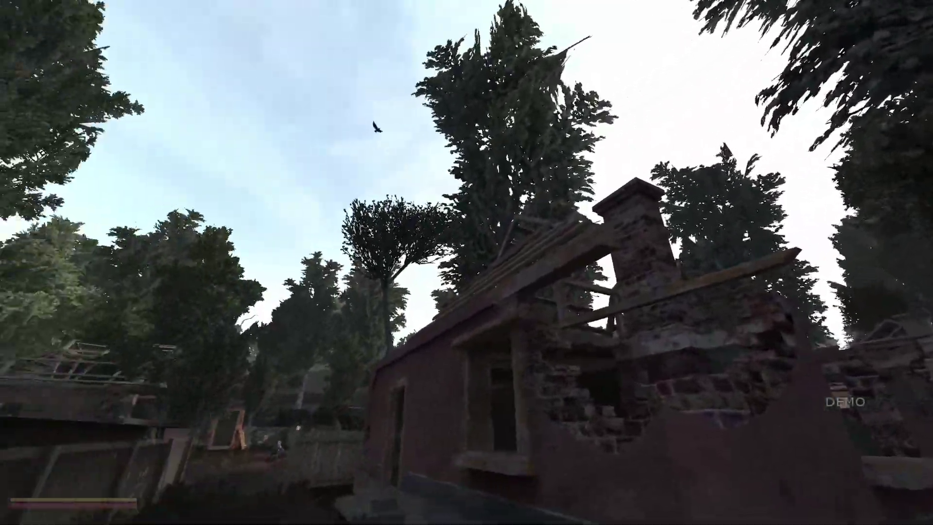
- Quit the game to the desktop
key("Escape")
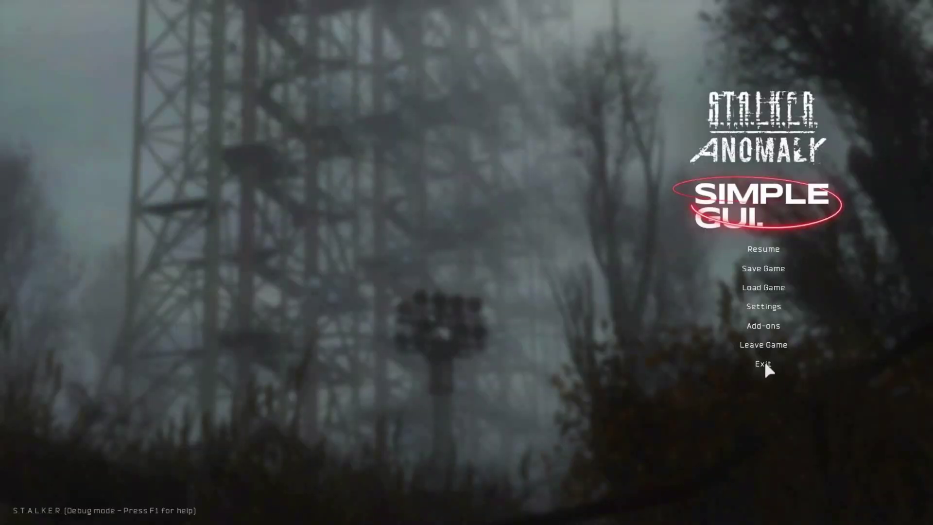
left_click(764, 365)
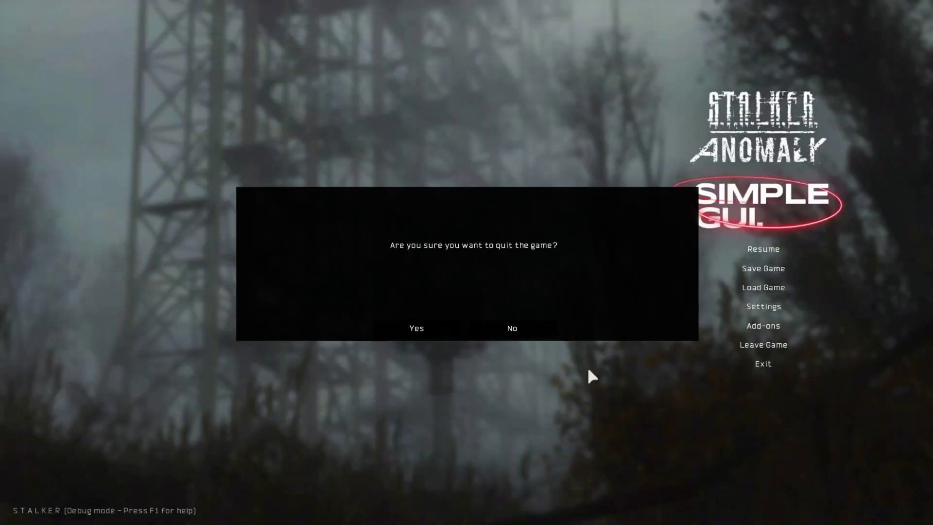
left_click(407, 330)
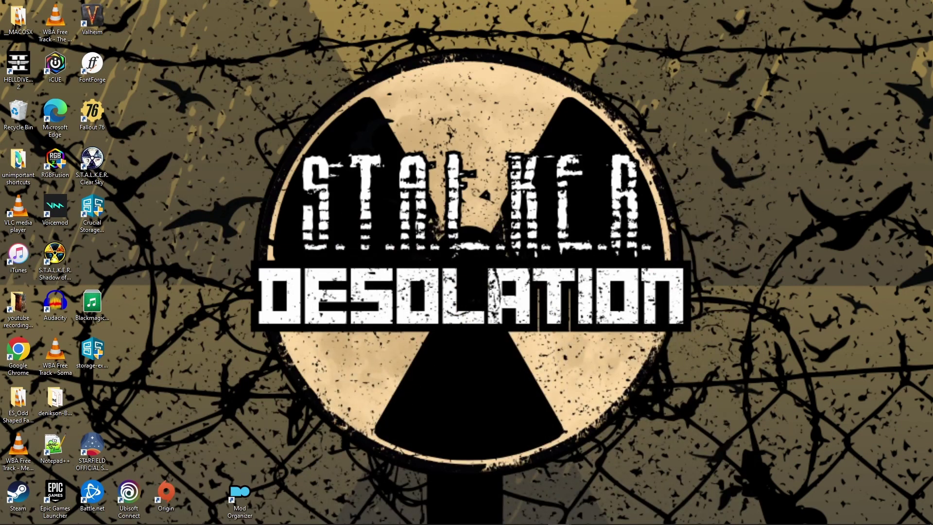
- Switch to File Explorer and create a new folder named dunk inside the appdata folder
mouse_move(81, 520)
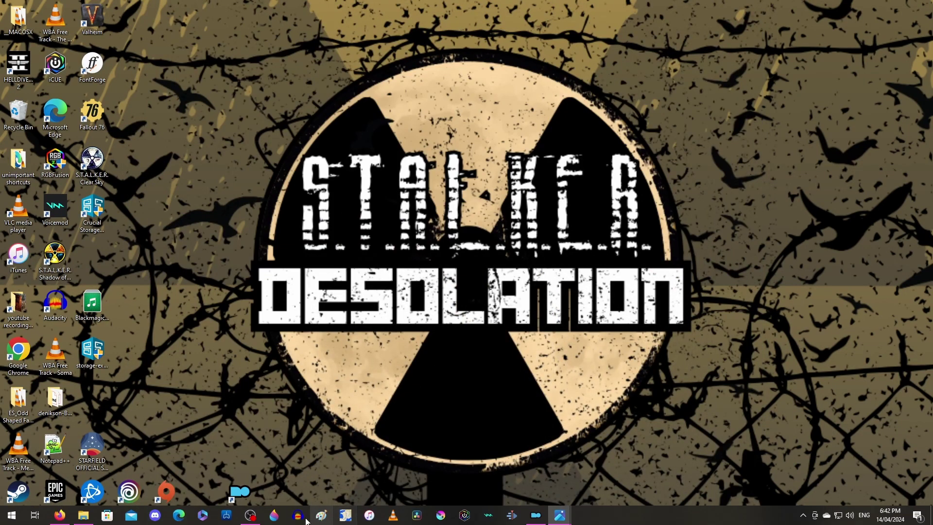
left_click(82, 520)
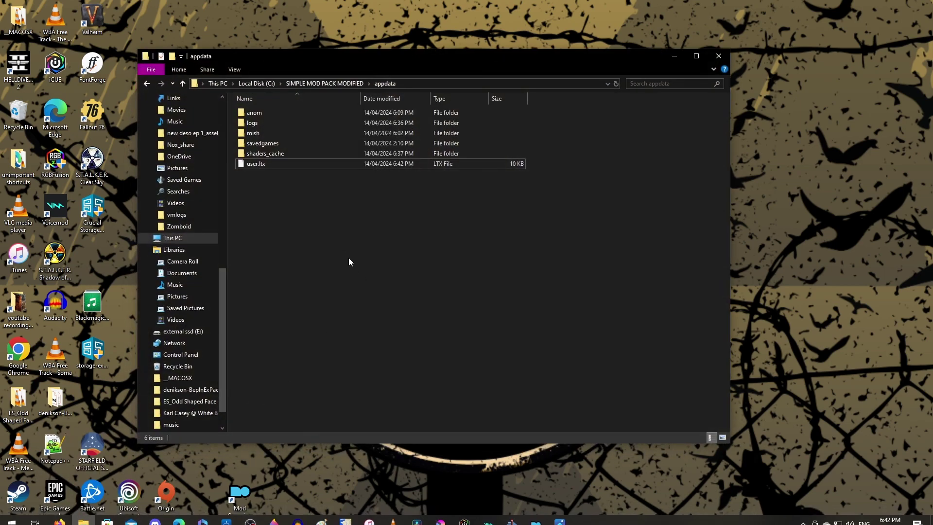
right_click(328, 240)
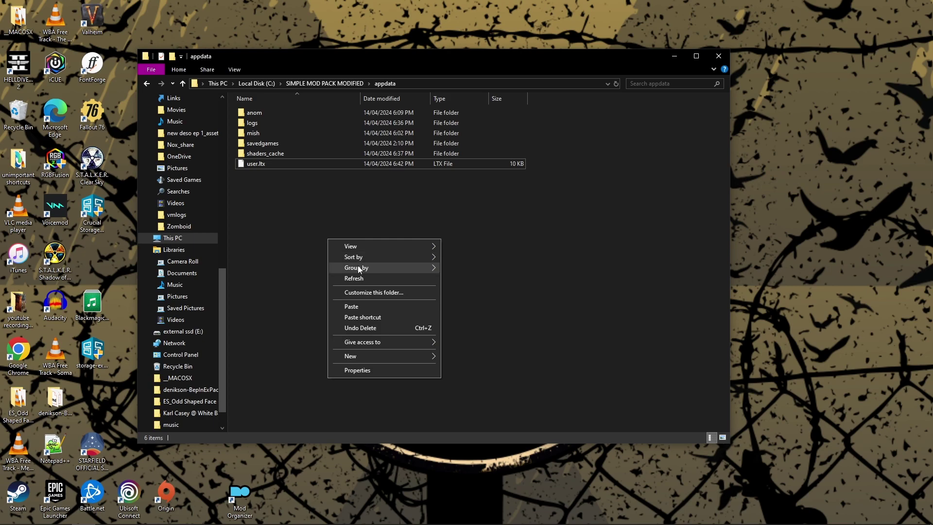
mouse_move(375, 357)
left_click(462, 356)
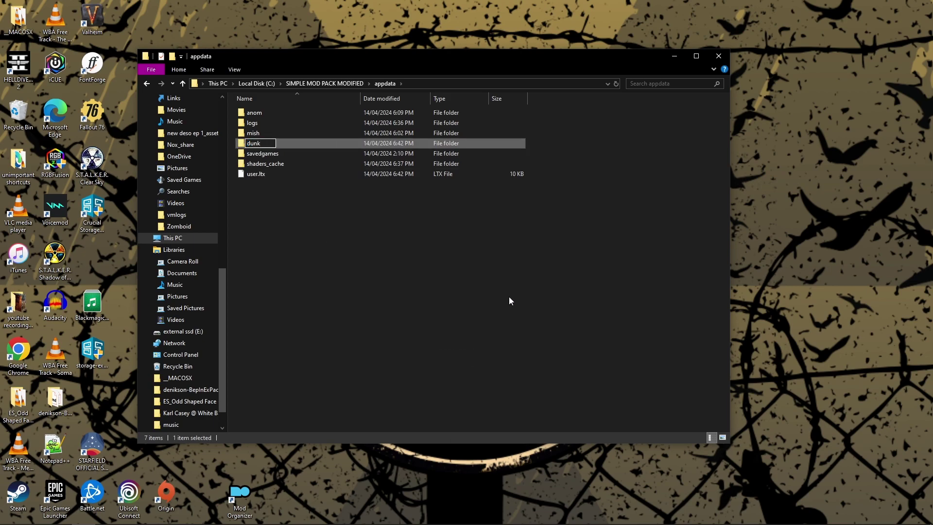
key("Return")
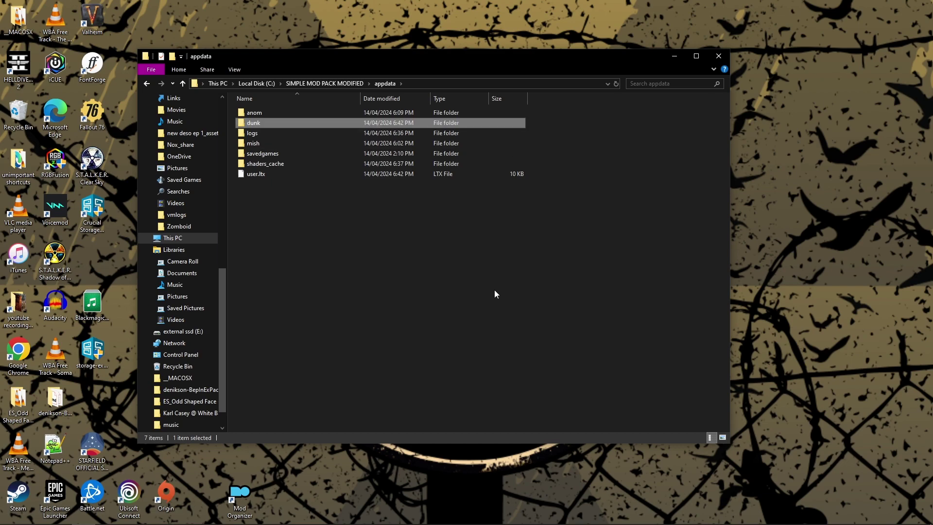
- Rename user.ltx to user.bak, accepting the extension change, and move it into the dunk folder
left_click(265, 213)
left_click(273, 176)
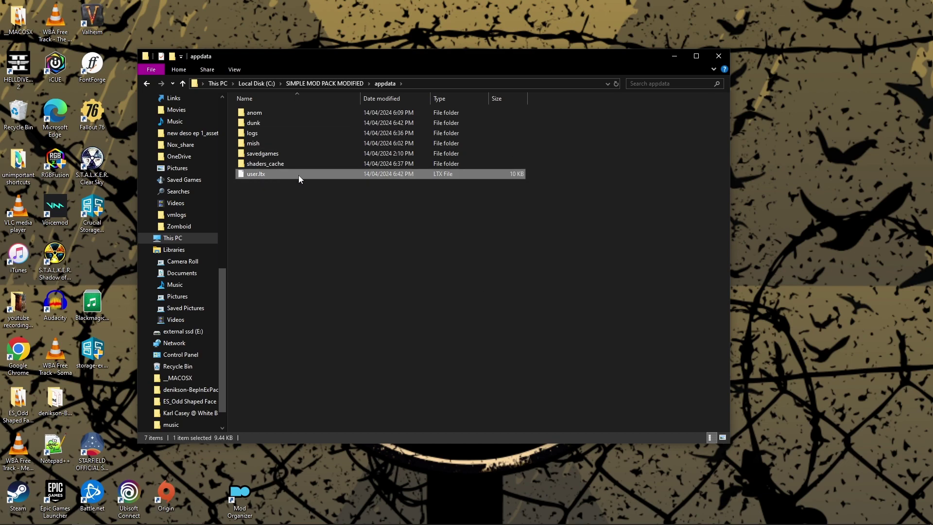
key("F2")
key("Right")
key("Right")
key("Right")
key("BackSpace")
key("BackSpace")
key("BackSpace")
type("ba")
key("Return")
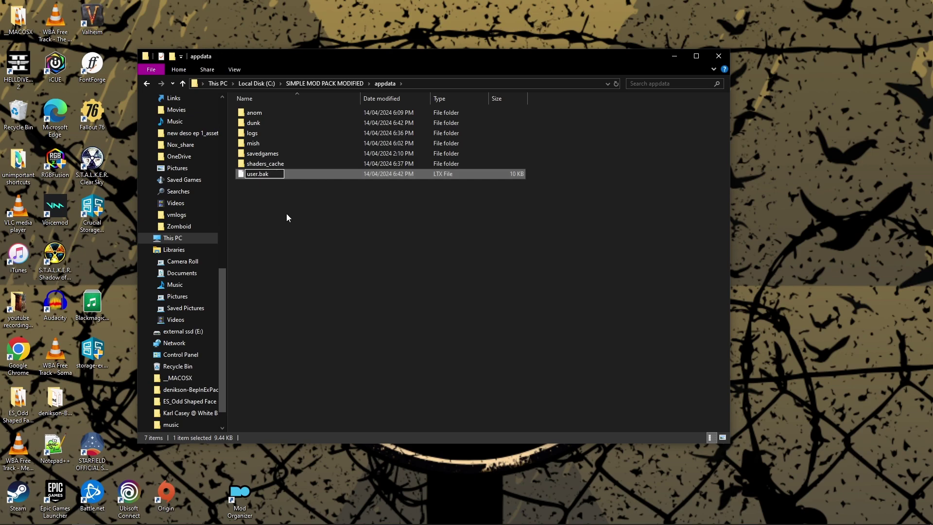
left_click(510, 271)
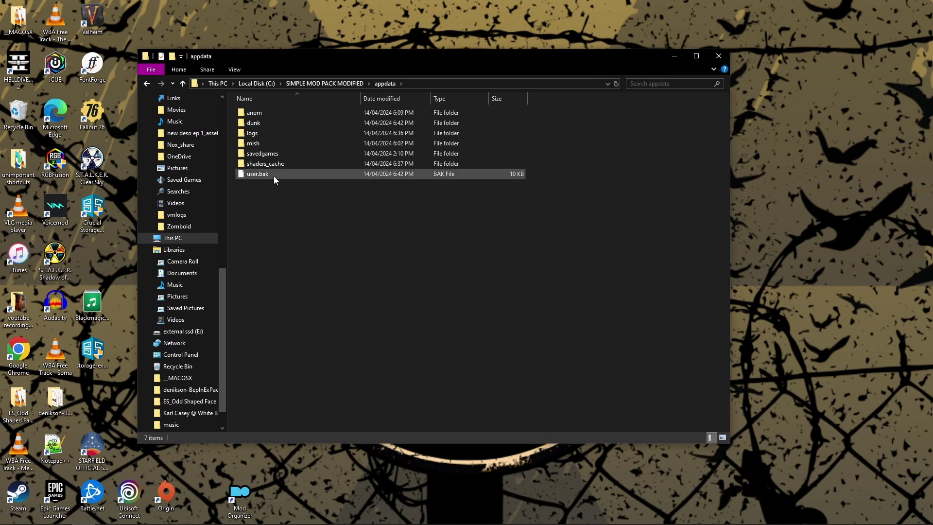
left_click_drag(273, 176, 269, 123)
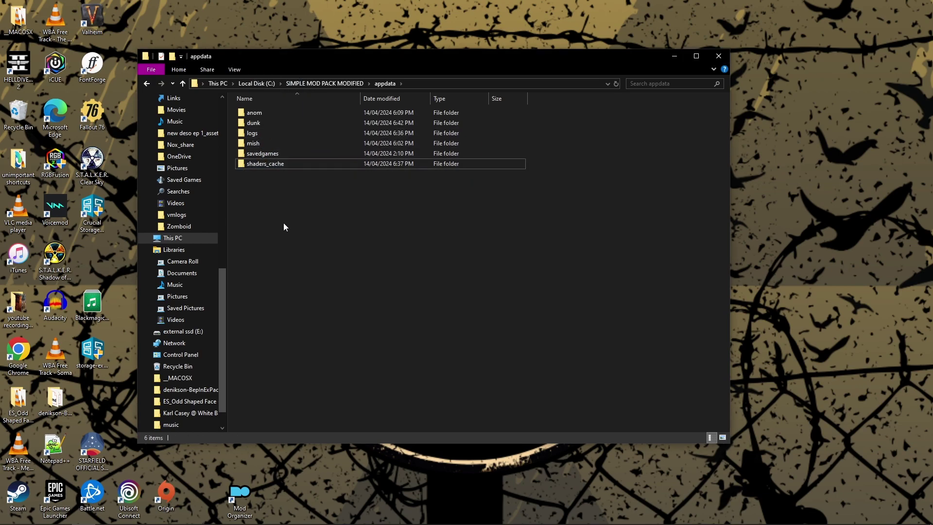
- Copy user.bak from the mish folder and paste the copy into the appdata folder
left_click(257, 143)
double_click(265, 142)
right_click(271, 116)
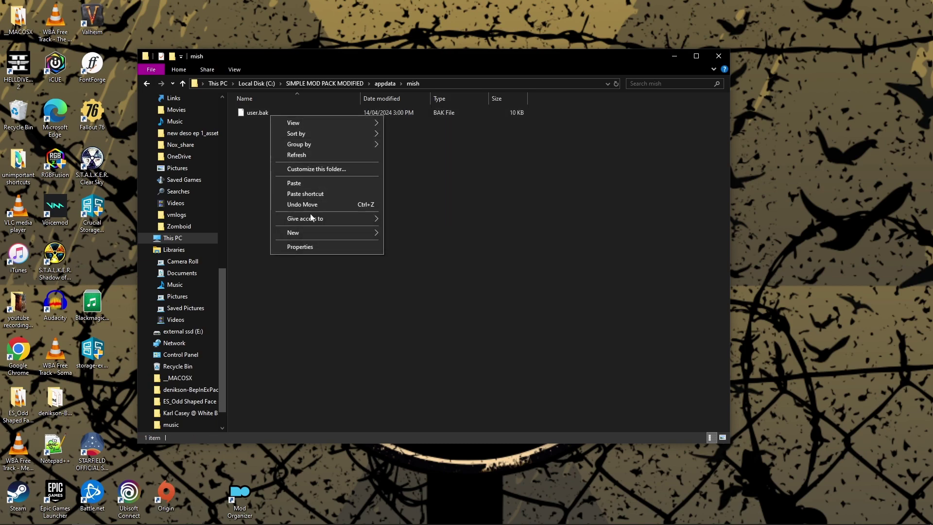
left_click(255, 154)
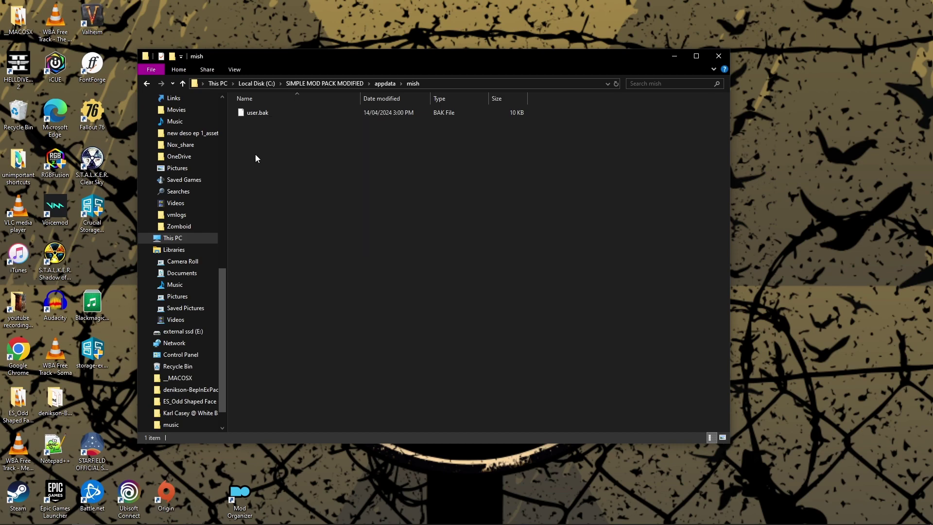
left_click(270, 114)
right_click(270, 114)
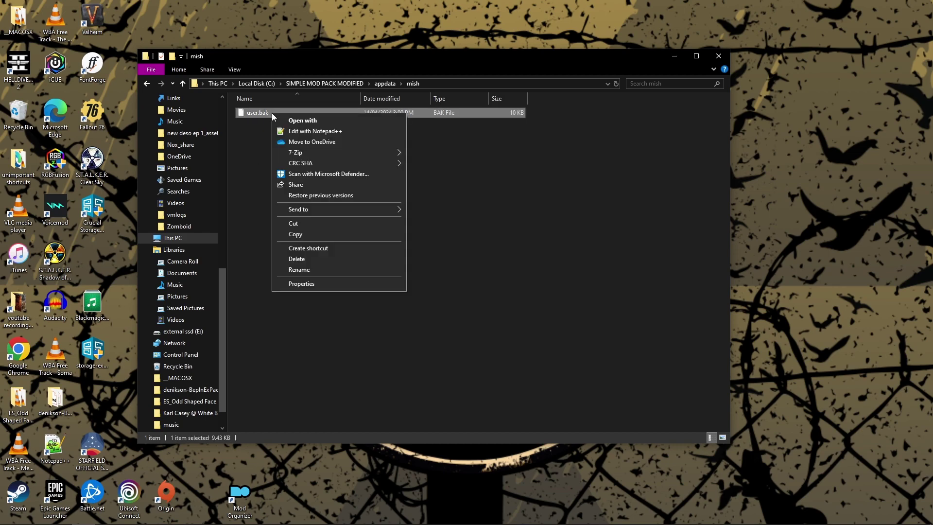
left_click(302, 234)
left_click(184, 83)
right_click(299, 233)
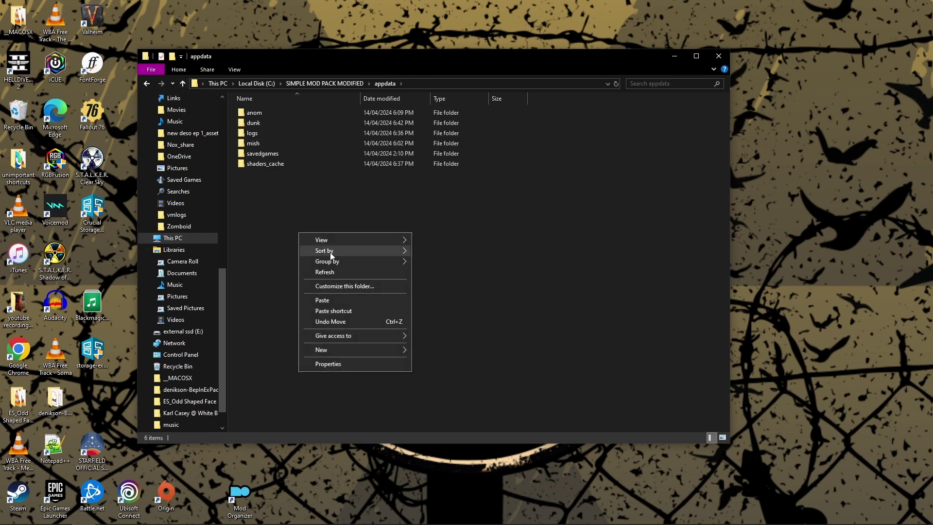
left_click(339, 302)
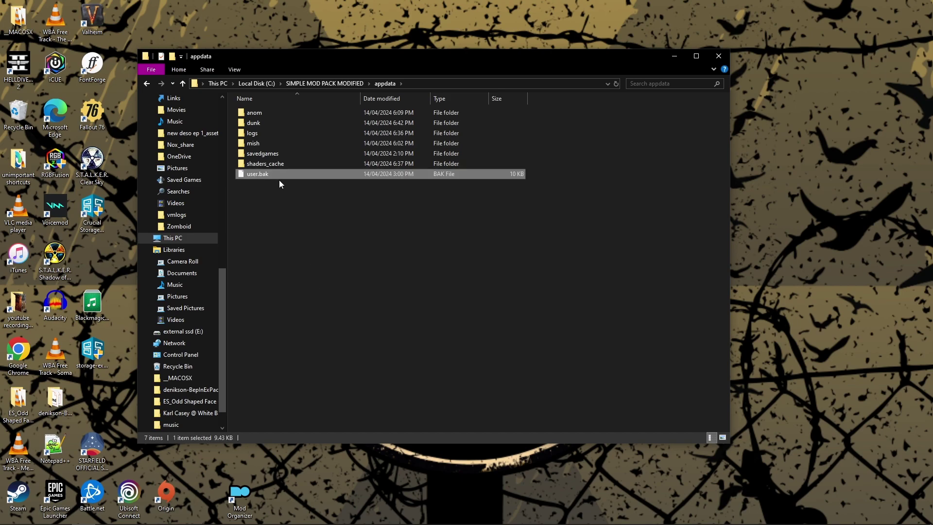
- Rename the pasted user.bak to user.ltx, accept the extension change, and minimize the File Explorer window
key("F2")
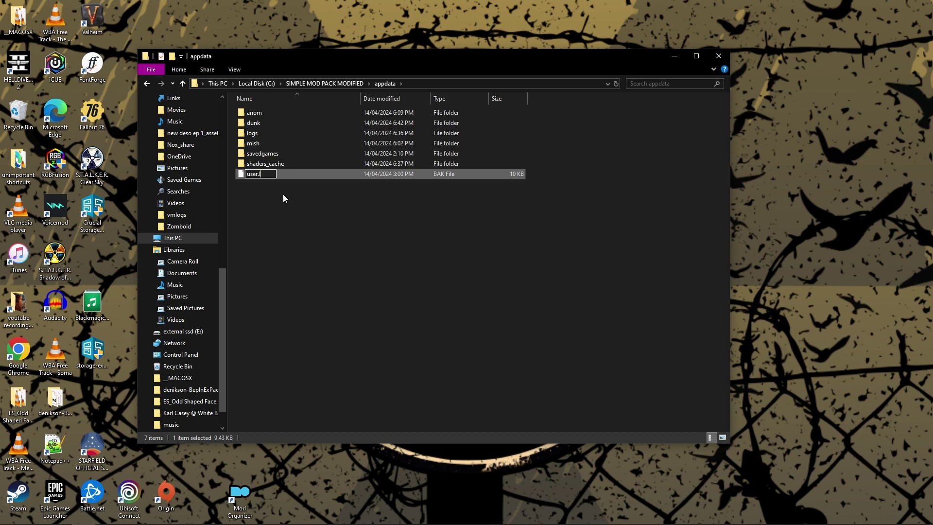
key("Return")
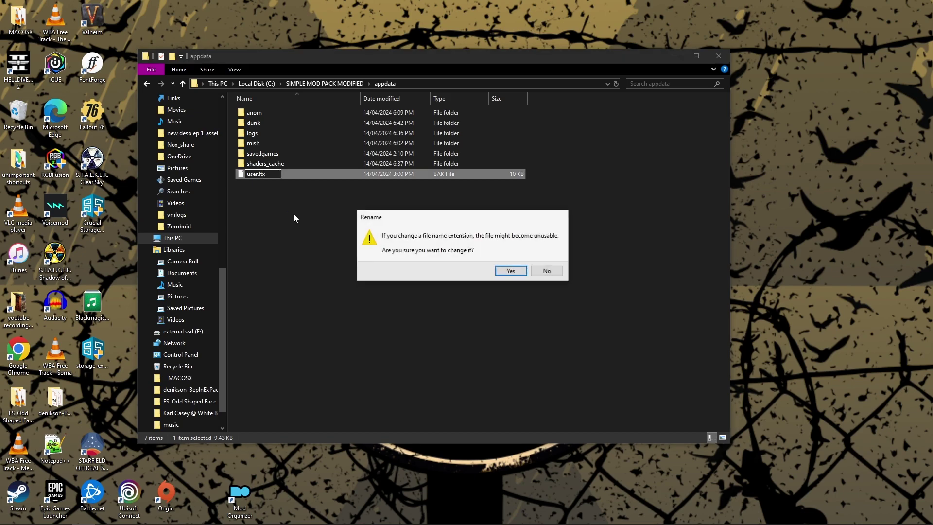
left_click(515, 270)
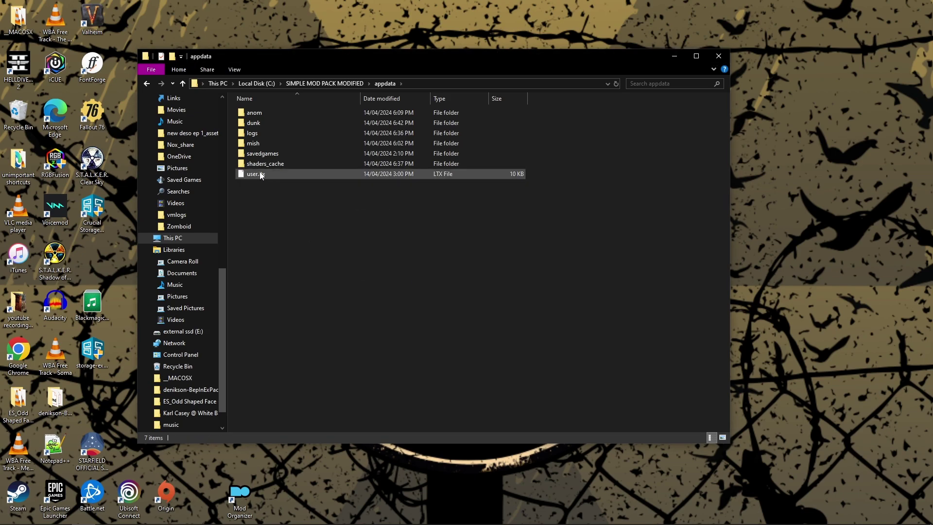
left_click(674, 58)
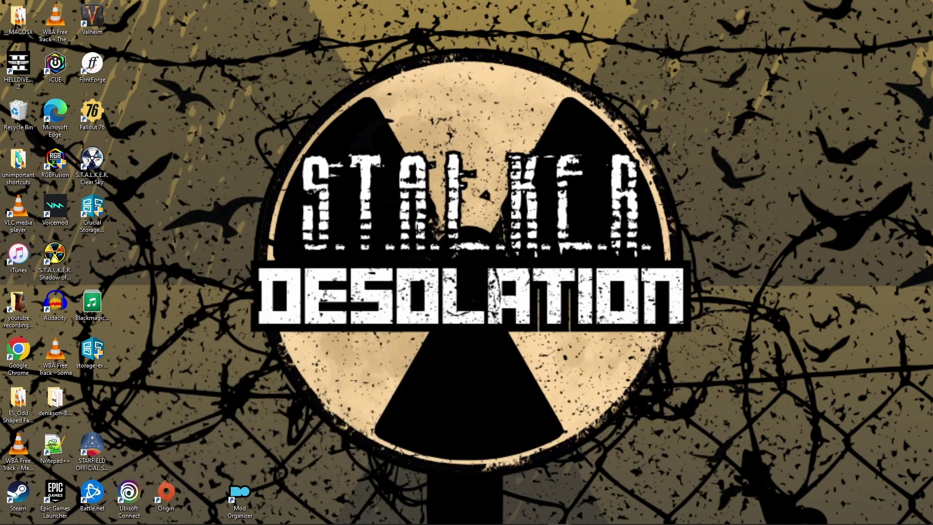
- Switch to Mod Organizer, disable Dunkels_Weather_Mod_for_Anomaly and enable Michikos_Weather_Revamp_Revised.3, then minimize it
left_click(536, 516)
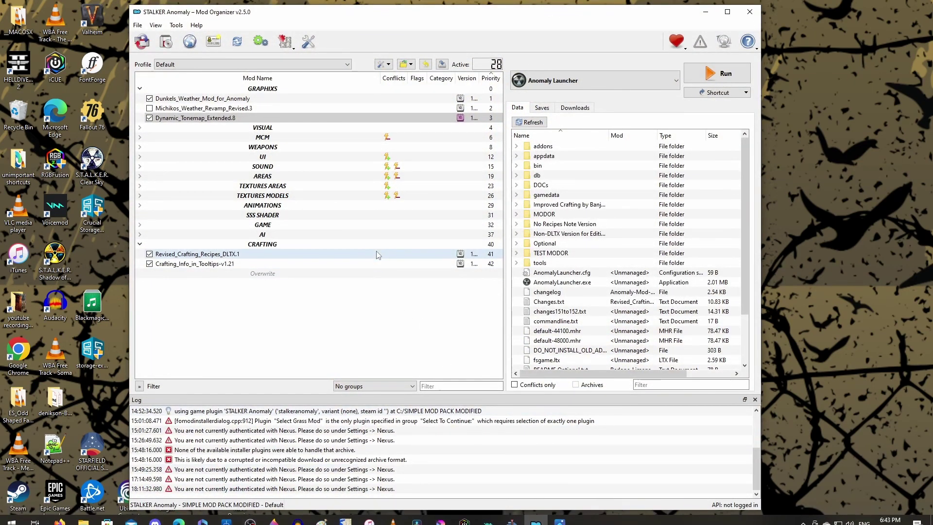
left_click(149, 108)
left_click(149, 108)
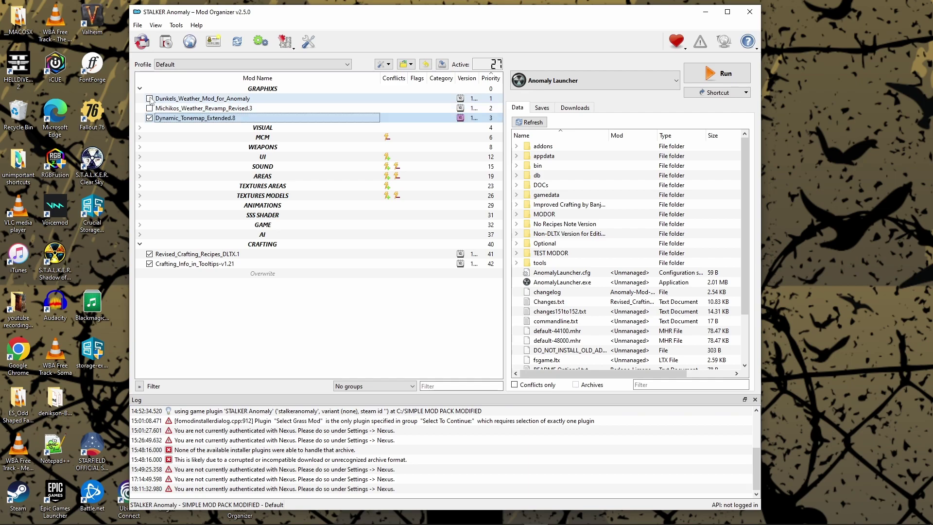
left_click(150, 99)
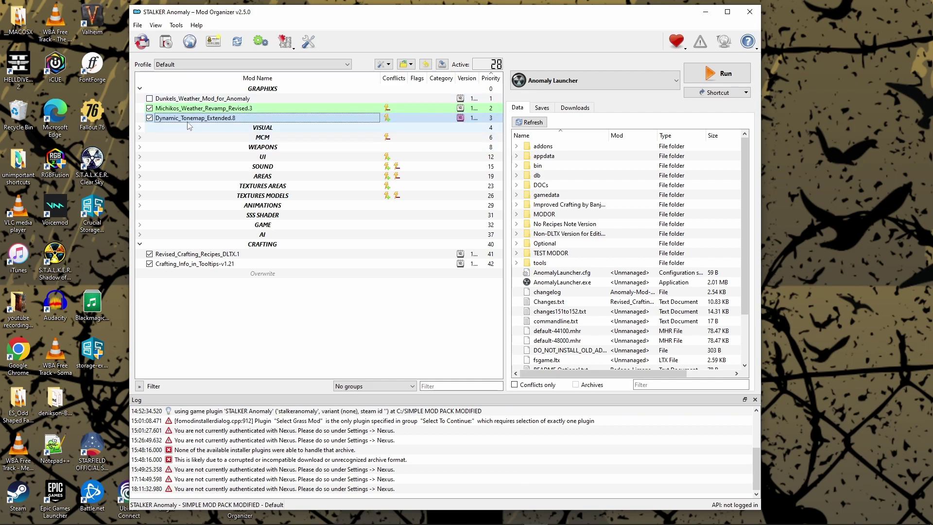
left_click(704, 12)
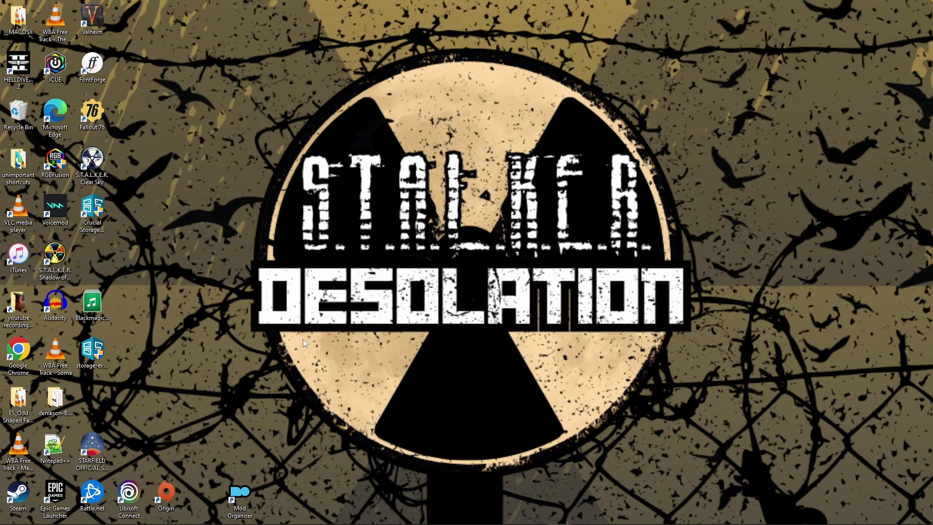
- Switch to Firefox and review the screenshots and download details on the Dunkel's Weather Mod for Anomaly page
mouse_move(534, 518)
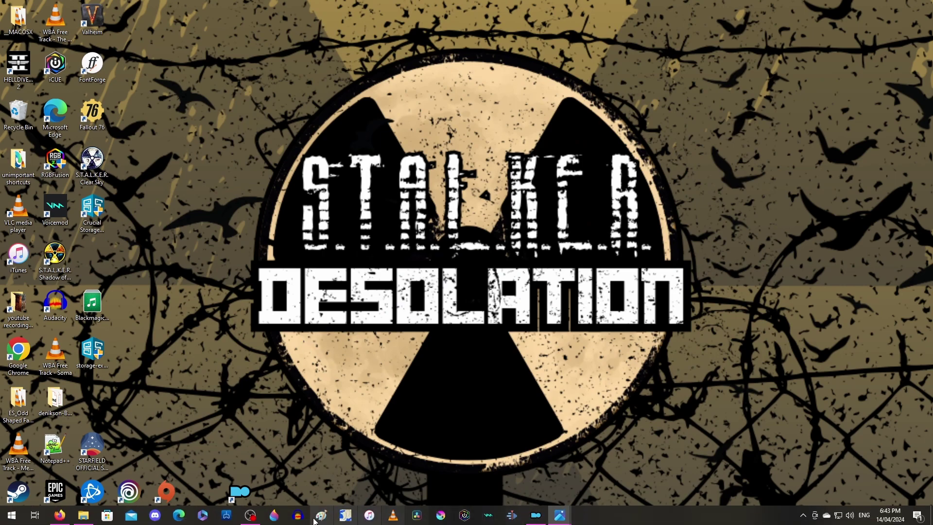
left_click(57, 518)
scroll(678, 260, "up", 10)
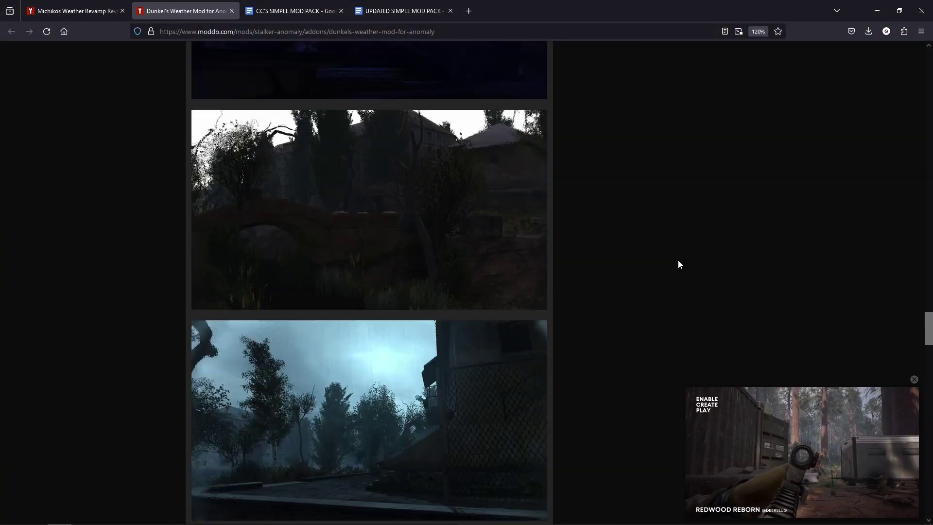
scroll(678, 264, "up", 15)
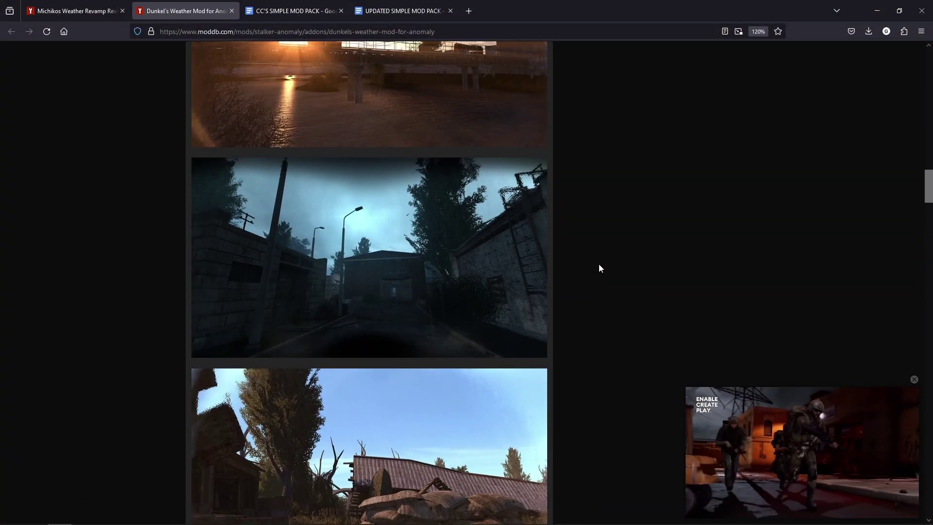
scroll(600, 268, "up", 10)
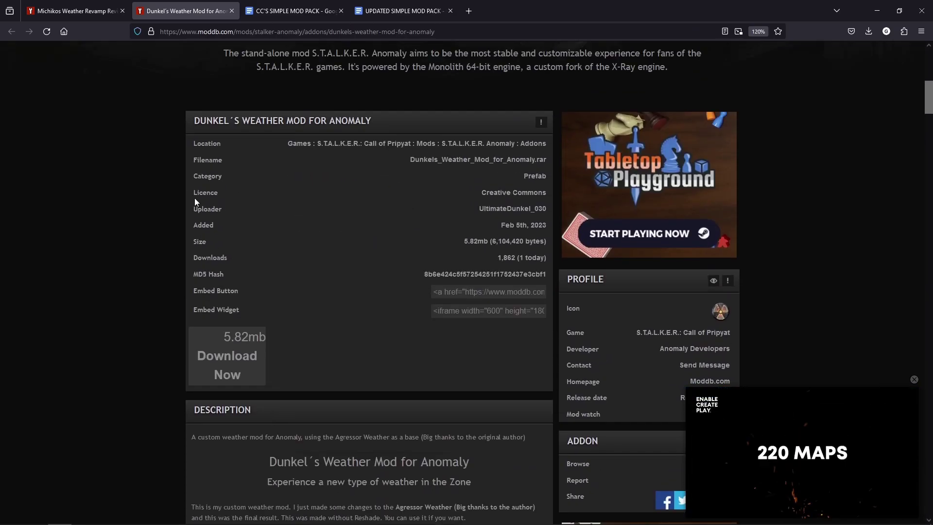
scroll(146, 190, "up", 3)
scroll(83, 209, "down", 1)
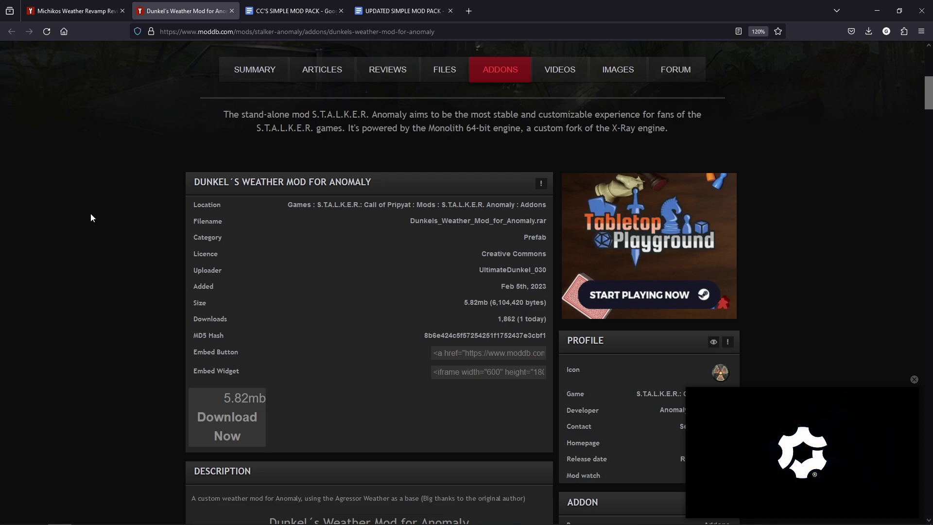
- Examine the recommended parameters and file details on the Michikos Weather Revamp Revised page, then minimize the browser
left_click(78, 17)
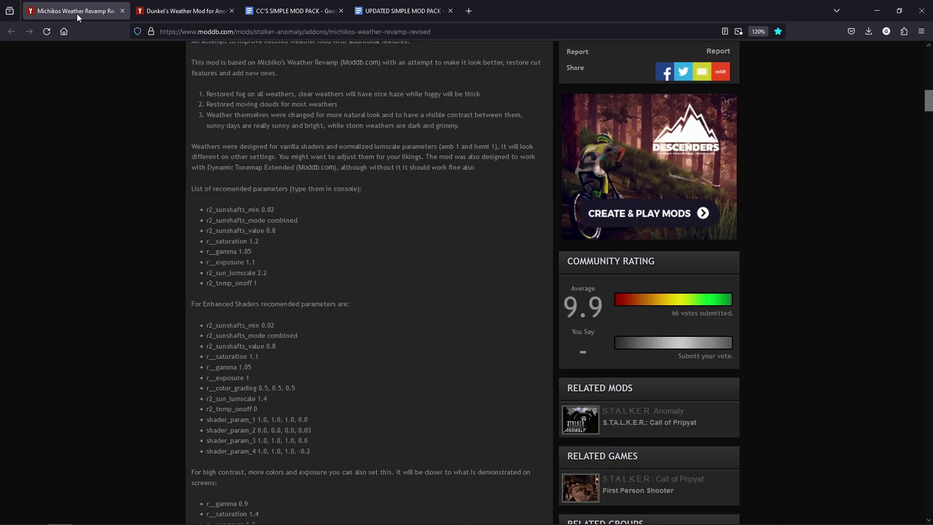
scroll(123, 233, "up", 10)
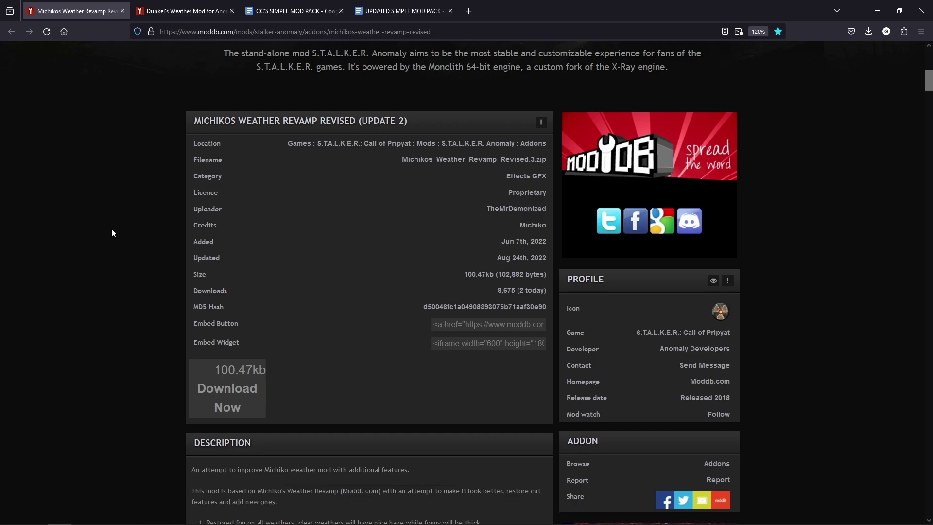
scroll(111, 228, "down", 1)
left_click(878, 11)
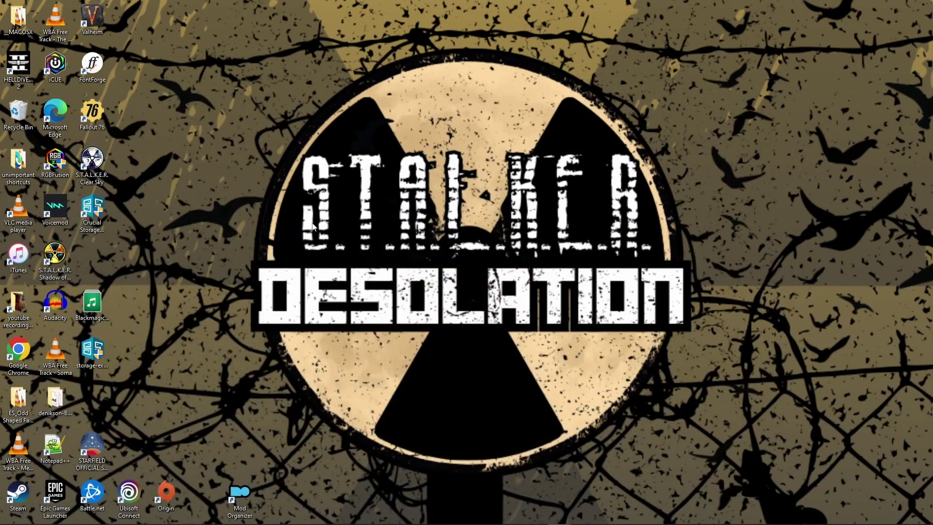
- Return to Mod Organizer and collapse the CRAFTING and GRAPHIXS groups in the mod list
mouse_move(353, 522)
left_click(536, 515)
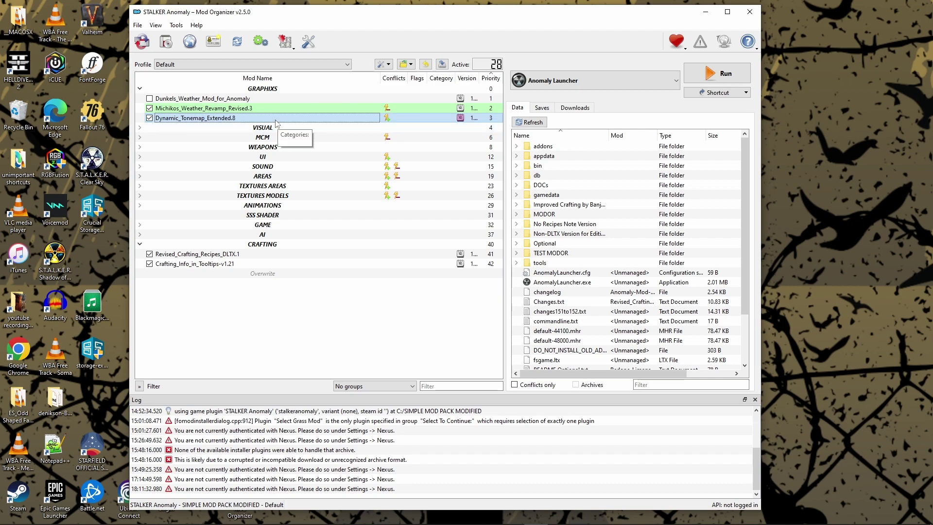
left_click(140, 245)
key("Left")
key("Left")
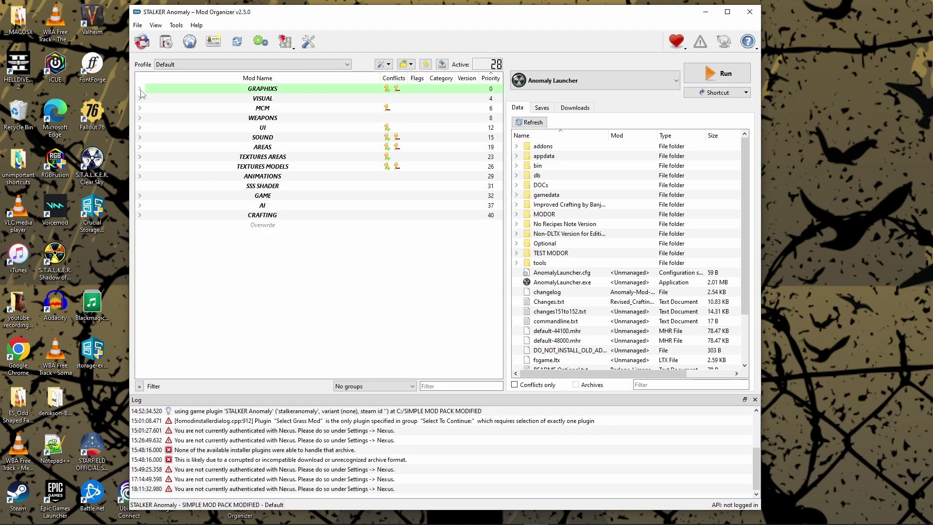